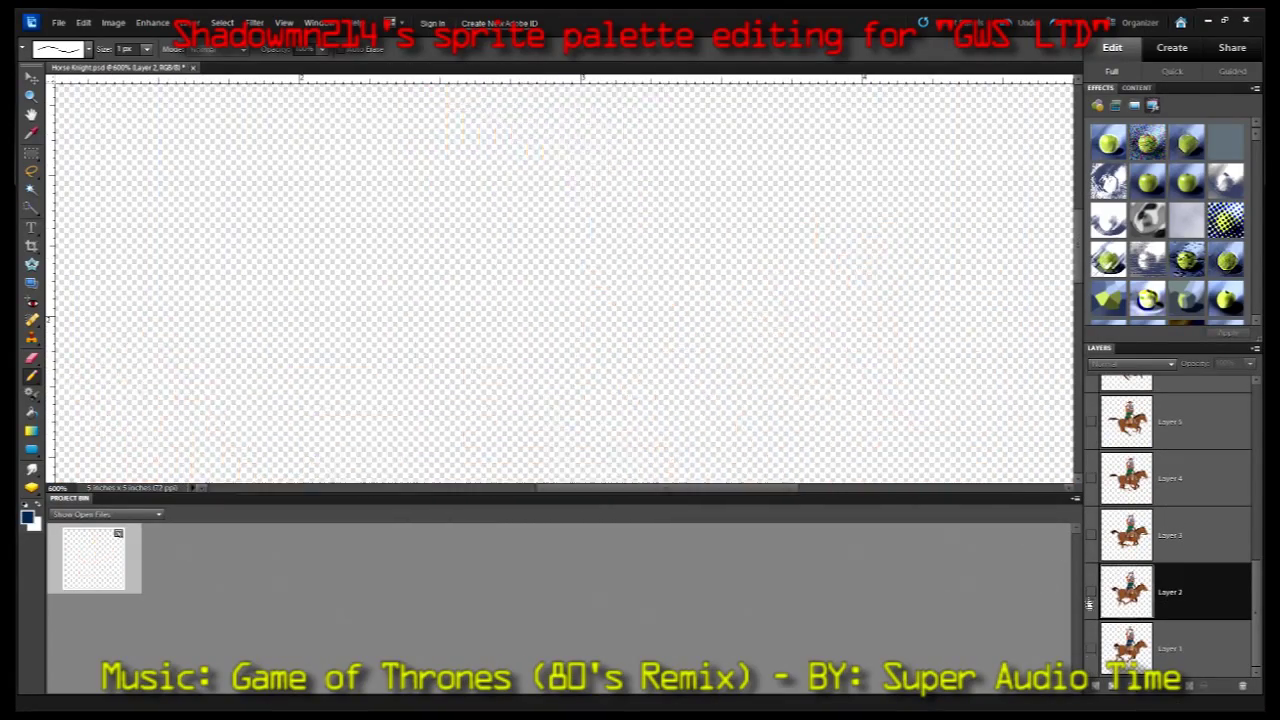
- Recolour the green tunic dark blue (Hue 50, Lightness 10) on the first two frames shown
{"action": "left_click", "coordinate": [1089, 595]}
{"action": "left_click", "coordinate": [152, 22]}
{"action": "left_click", "coordinate": [371, 171]}
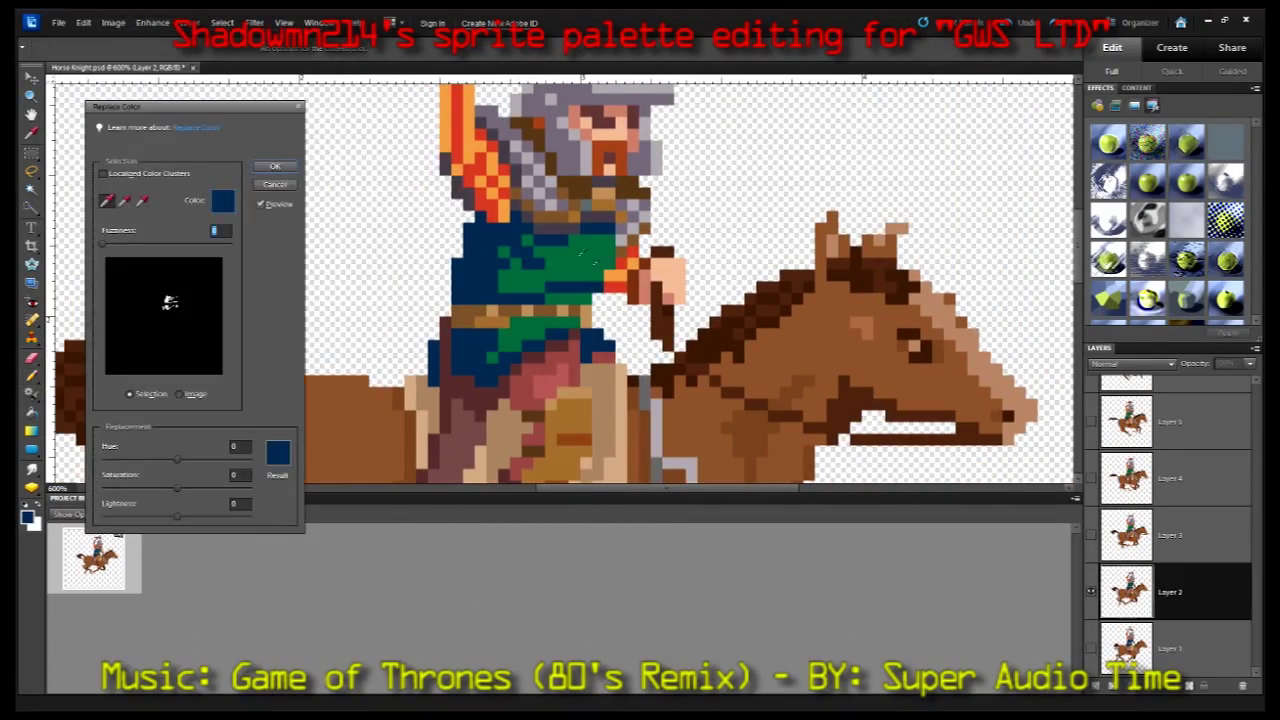
{"action": "type", "text": "10"}
{"action": "key", "text": "Return"}
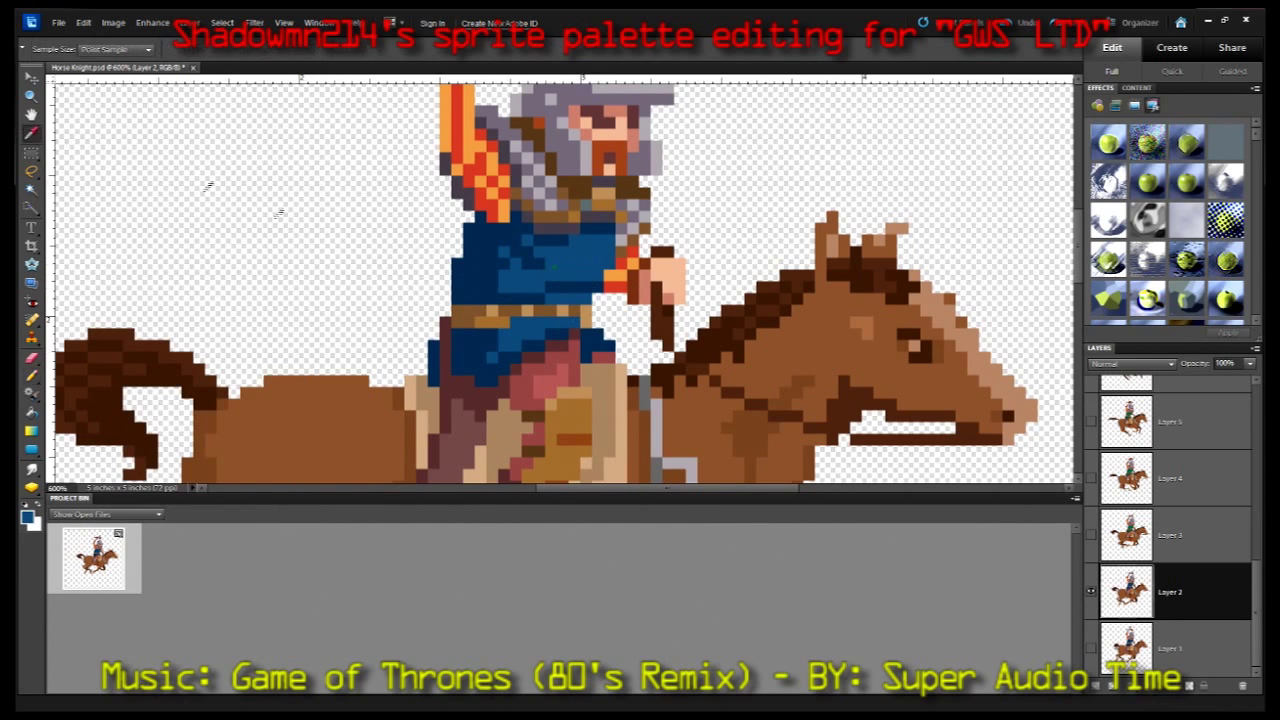
{"action": "left_click", "coordinate": [1091, 592]}
{"action": "left_click", "coordinate": [1091, 535]}
{"action": "left_click", "coordinate": [1170, 535]}
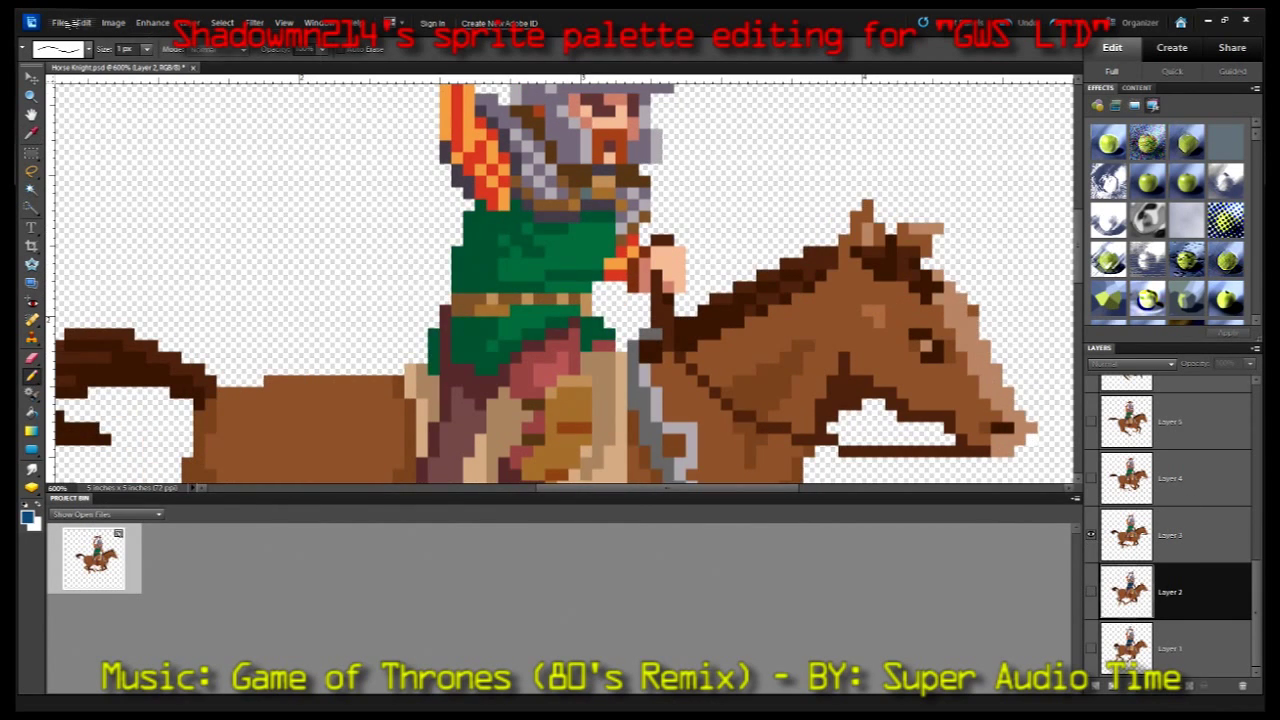
{"action": "left_click", "coordinate": [113, 22]}
{"action": "left_click", "coordinate": [371, 171]}
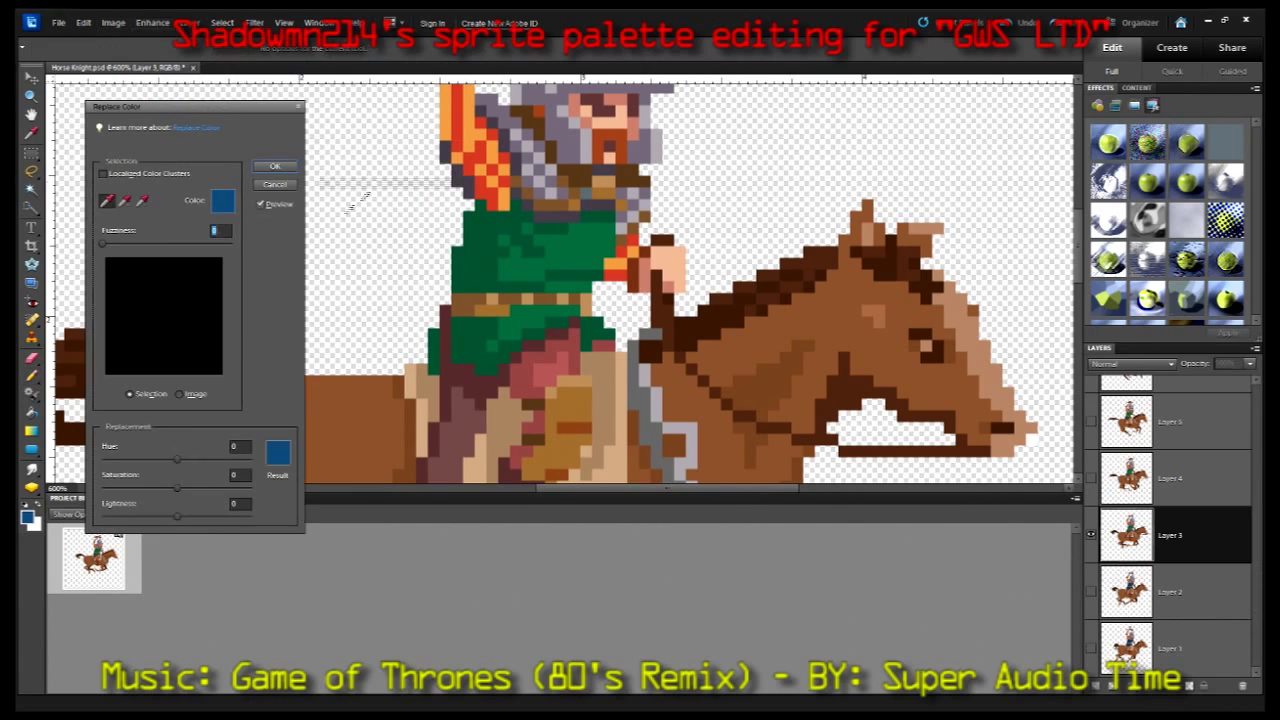
{"action": "type", "text": "50"}
{"action": "key", "text": "Return"}
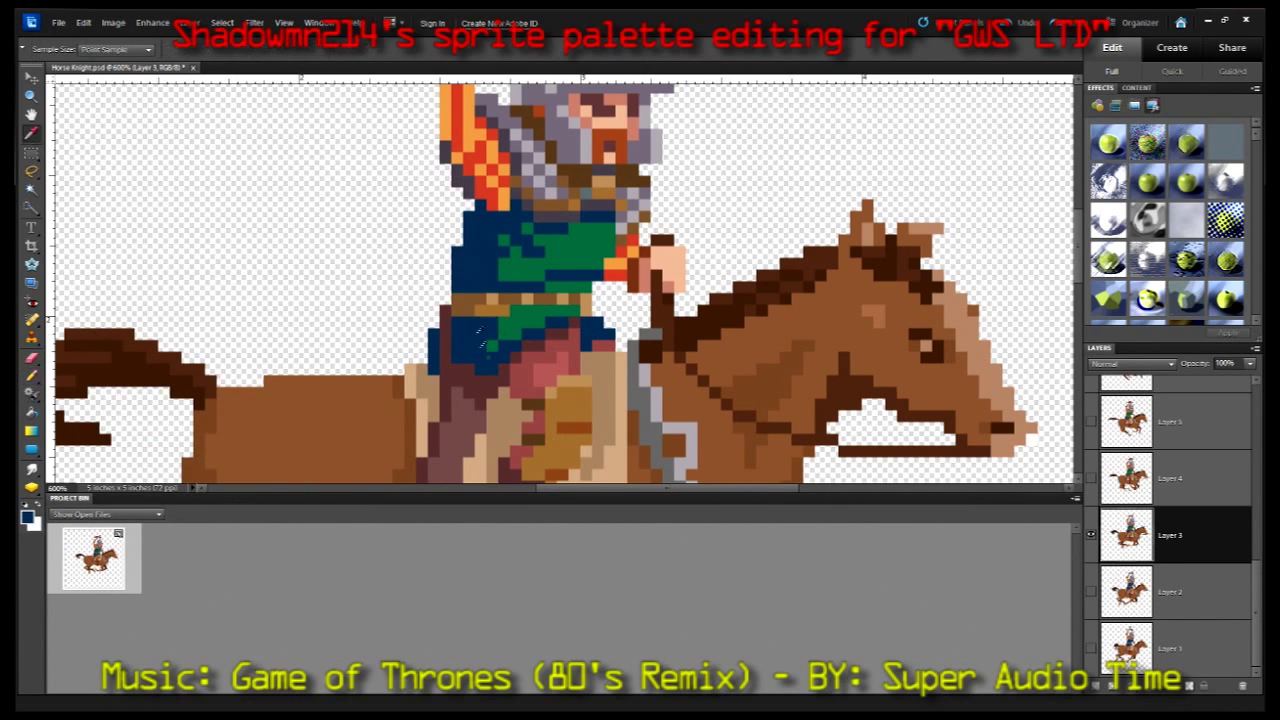
- Apply the same dark blue tunic replacement to the next two frame layers
{"action": "left_click", "coordinate": [1091, 478]}
{"action": "left_click", "coordinate": [1091, 535]}
{"action": "left_click", "coordinate": [1170, 478]}
{"action": "left_click", "coordinate": [153, 22]}
{"action": "left_click", "coordinate": [371, 171]}
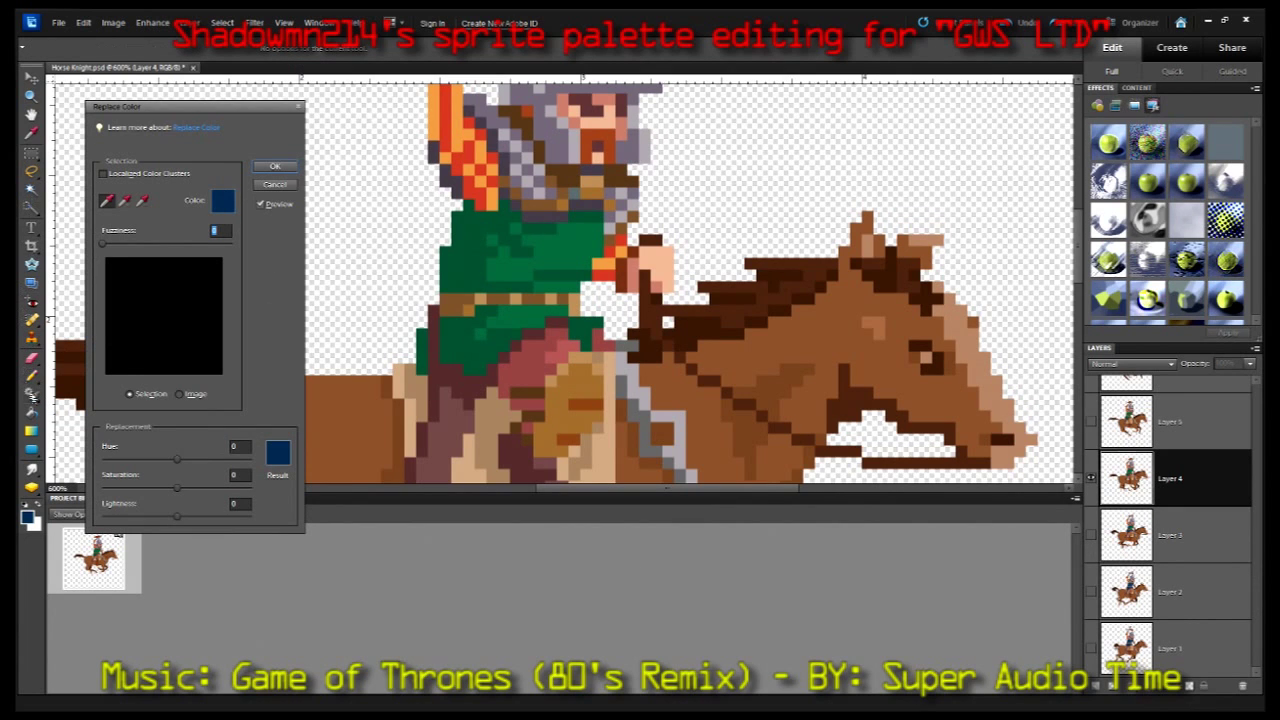
{"action": "key", "text": "Return"}
{"action": "left_click", "coordinate": [1091, 421]}
{"action": "left_click", "coordinate": [1170, 421]}
{"action": "left_click", "coordinate": [153, 22]}
{"action": "left_click", "coordinate": [371, 176]}
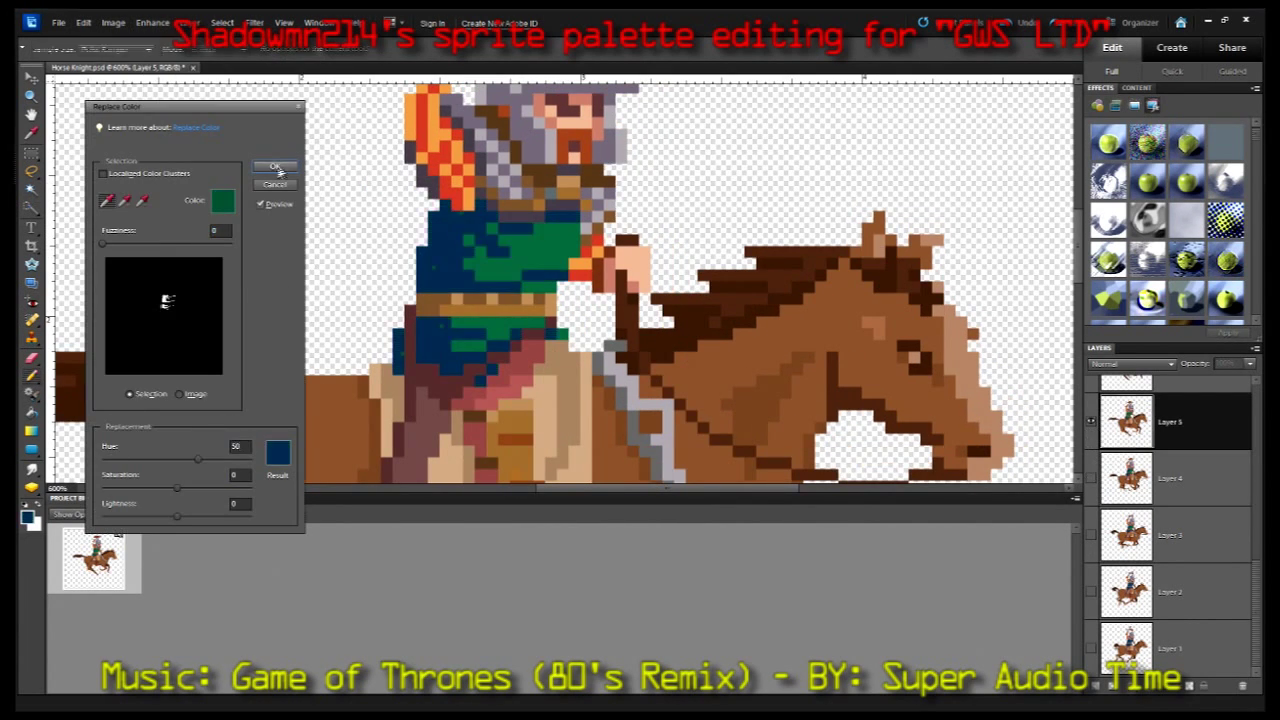
{"action": "key", "text": "Return"}
- Replace the green tunic with dark blue on the following frame layer
{"action": "scroll", "coordinate": [1170, 500], "scroll_direction": "up", "scroll_amount": 3}
{"action": "left_click", "coordinate": [1091, 535]}
{"action": "left_click", "coordinate": [1170, 535]}
{"action": "left_click", "coordinate": [153, 22]}
{"action": "left_click", "coordinate": [357, 183]}
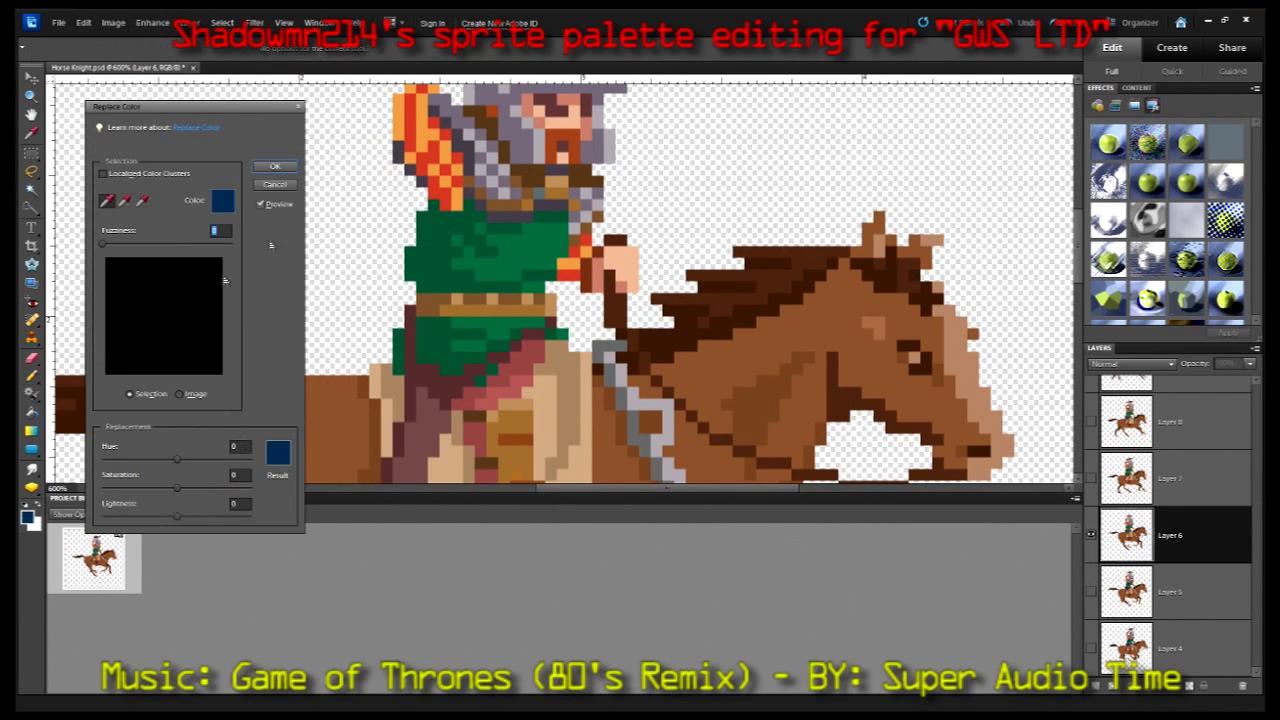
{"action": "key", "text": "Return"}
- Recolour the knight's tunic dark blue on Layer 3
{"action": "scroll", "coordinate": [1170, 500], "scroll_direction": "down", "scroll_amount": 3}
{"action": "left_click", "coordinate": [1091, 535]}
{"action": "left_click", "coordinate": [1100, 538]}
{"action": "left_click", "coordinate": [1091, 535]}
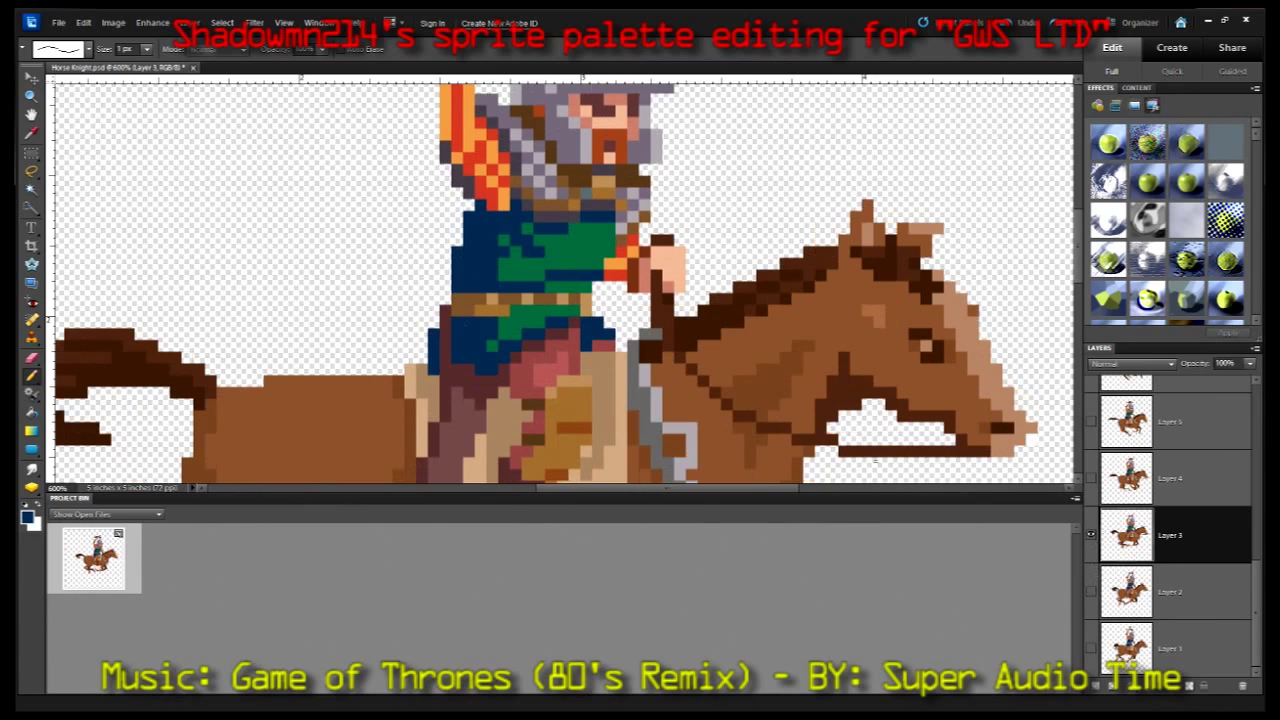
{"action": "left_click", "coordinate": [153, 22]}
{"action": "left_click", "coordinate": [357, 183]}
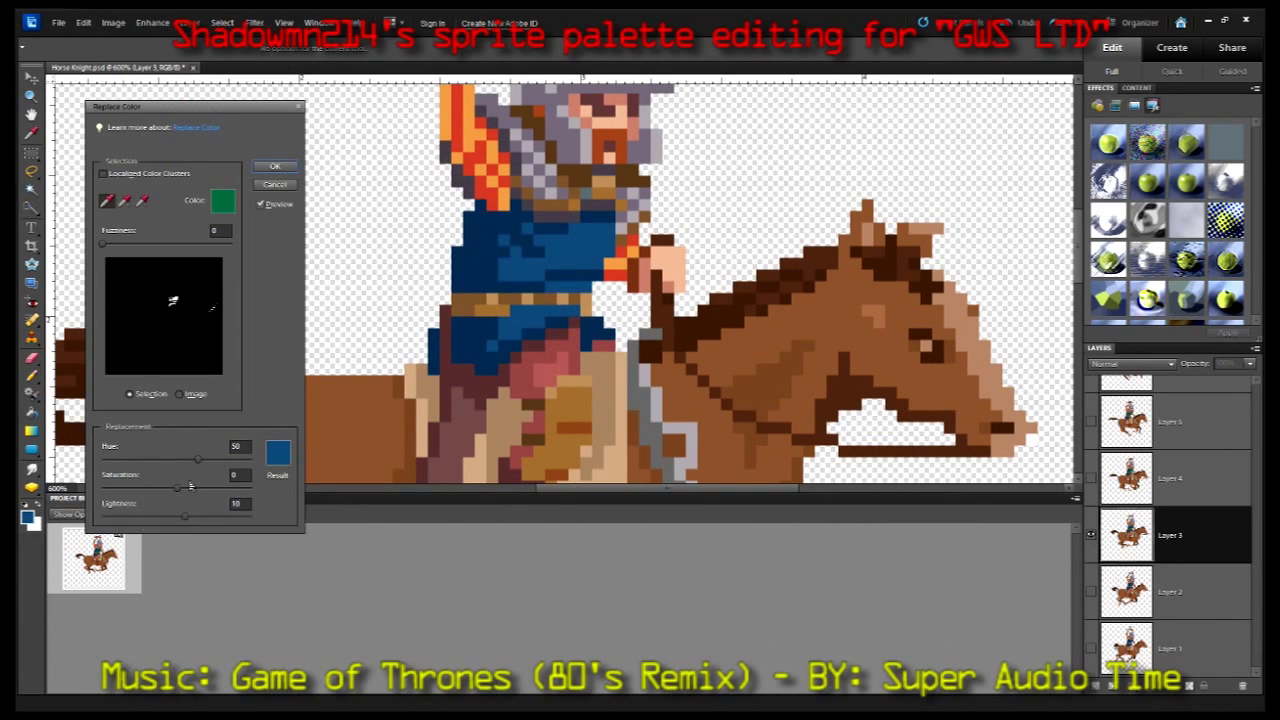
{"action": "key", "text": "Return"}
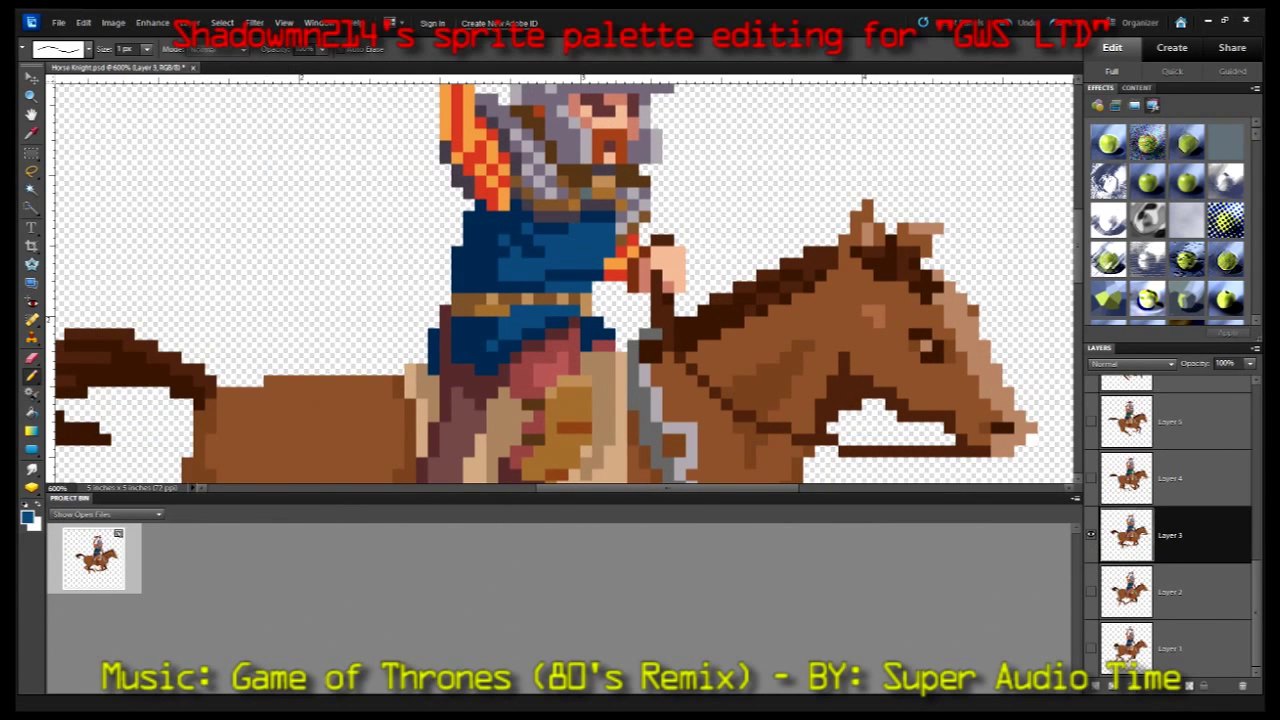
- Recolour Layer 4's green tunic blue, entering 75 in Replace Color
{"action": "left_click", "coordinate": [1091, 535]}
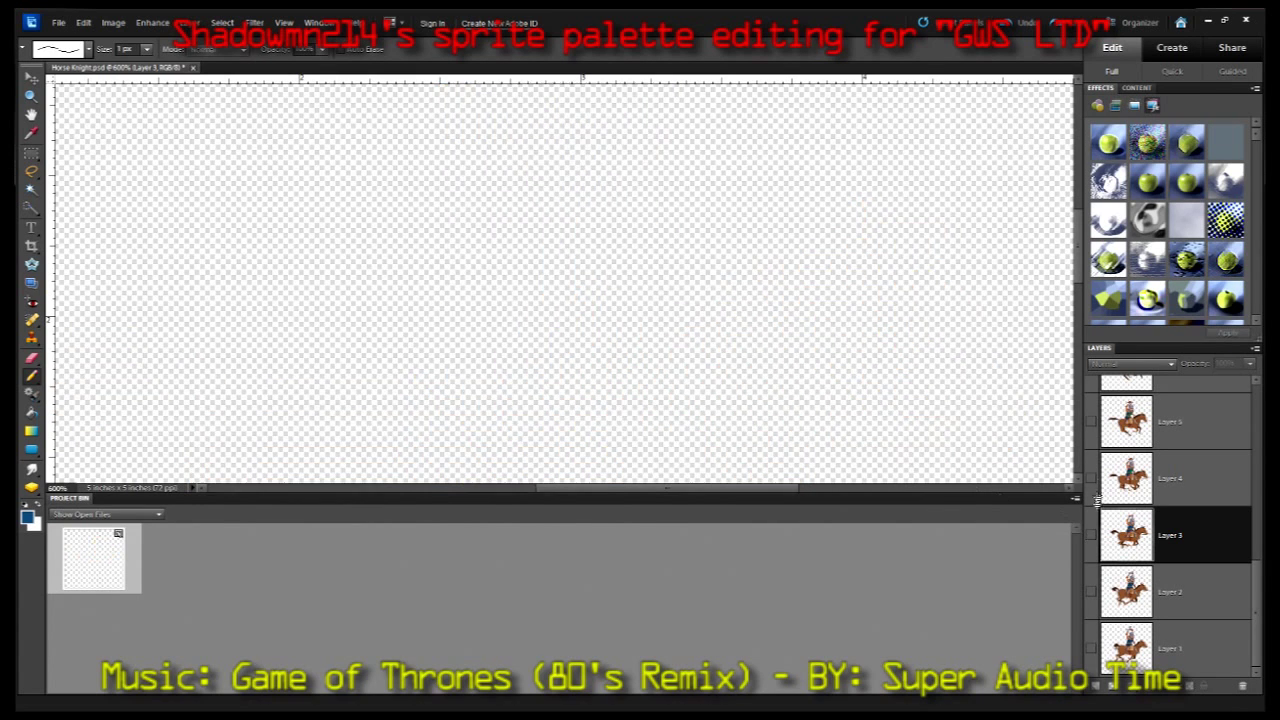
{"action": "left_click", "coordinate": [1091, 478]}
{"action": "left_click", "coordinate": [1170, 478]}
{"action": "left_click", "coordinate": [153, 22]}
{"action": "left_click", "coordinate": [357, 183]}
{"action": "type", "text": "75"}
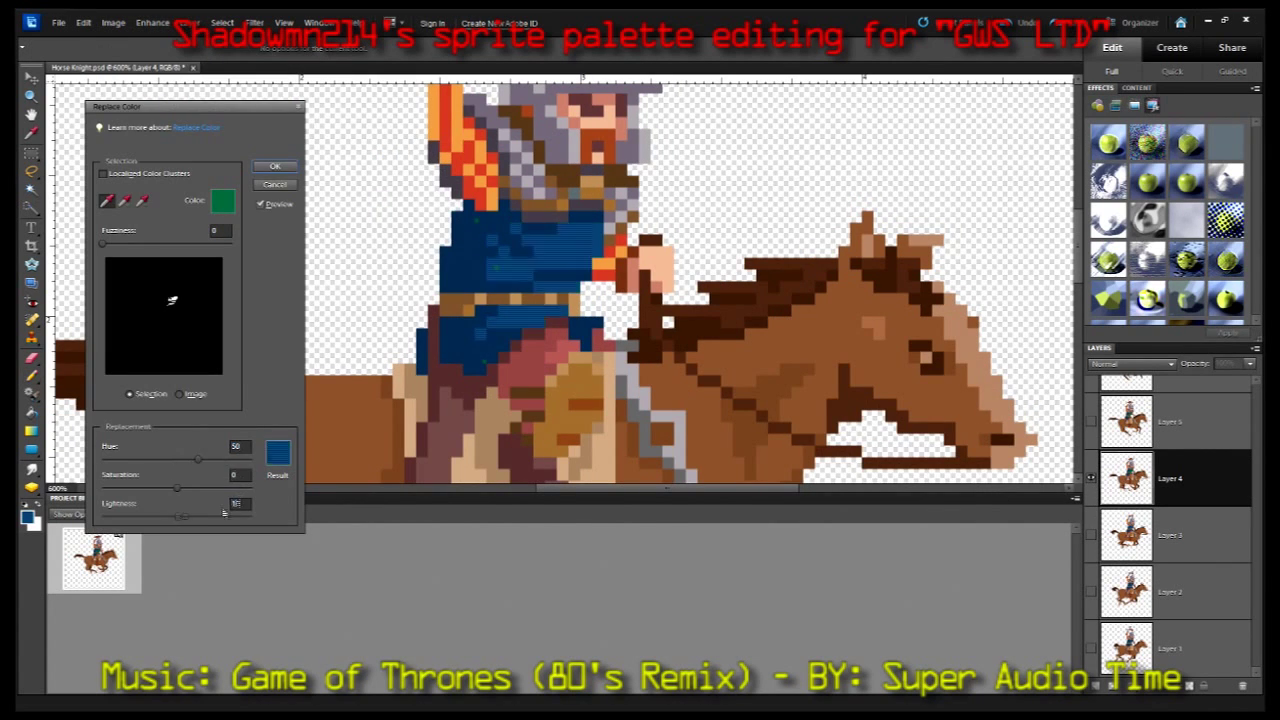
{"action": "key", "text": "Return"}
- Recolour Layer 5's tunic blue, then hide the finished layer
{"action": "left_click", "coordinate": [1091, 478]}
{"action": "left_click", "coordinate": [1091, 421]}
{"action": "left_click", "coordinate": [1170, 421]}
{"action": "left_click", "coordinate": [153, 22]}
{"action": "mouse_move", "coordinate": [182, 146]}
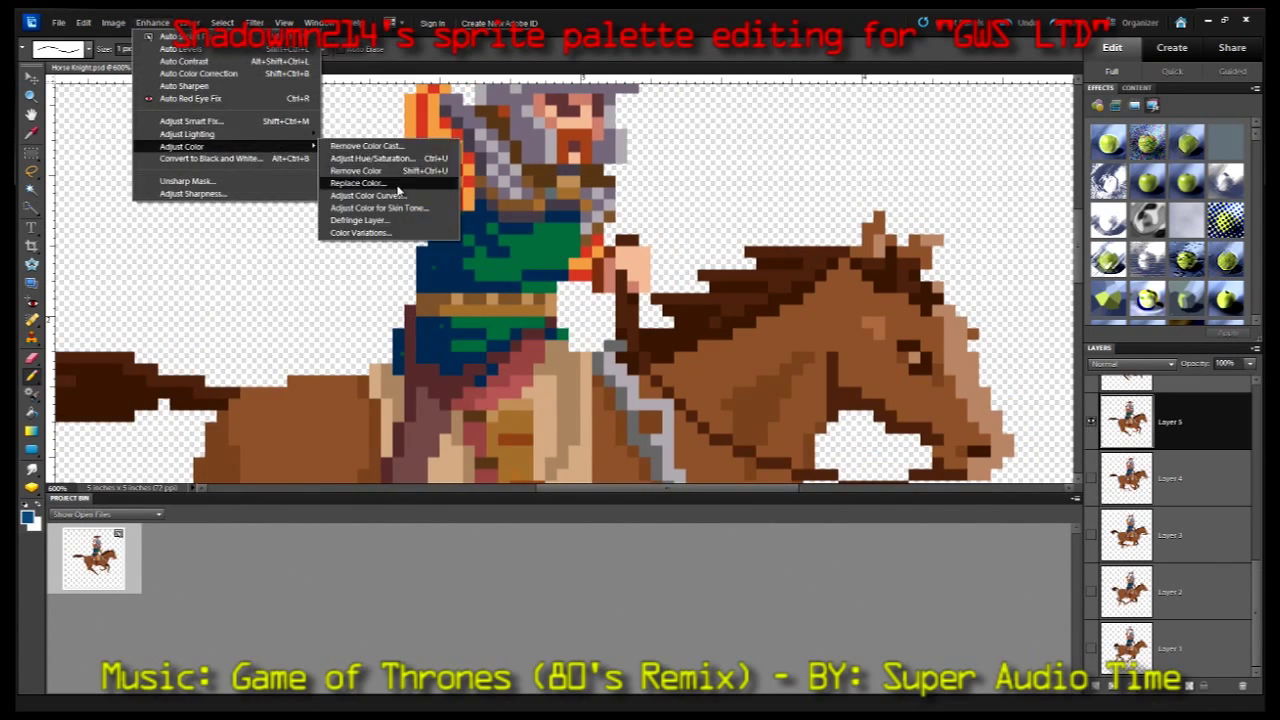
{"action": "left_click", "coordinate": [357, 183]}
{"action": "key", "text": "Return"}
{"action": "left_click", "coordinate": [1091, 421]}
{"action": "scroll", "coordinate": [1170, 450], "scroll_direction": "up", "scroll_amount": 2}
{"action": "left_click", "coordinate": [1091, 480]}
- Recolour Layer 6's tunic blue, entering 75 in Replace Color, then hide it
{"action": "left_click", "coordinate": [1170, 480]}
{"action": "left_click", "coordinate": [357, 183]}
{"action": "type", "text": "75"}
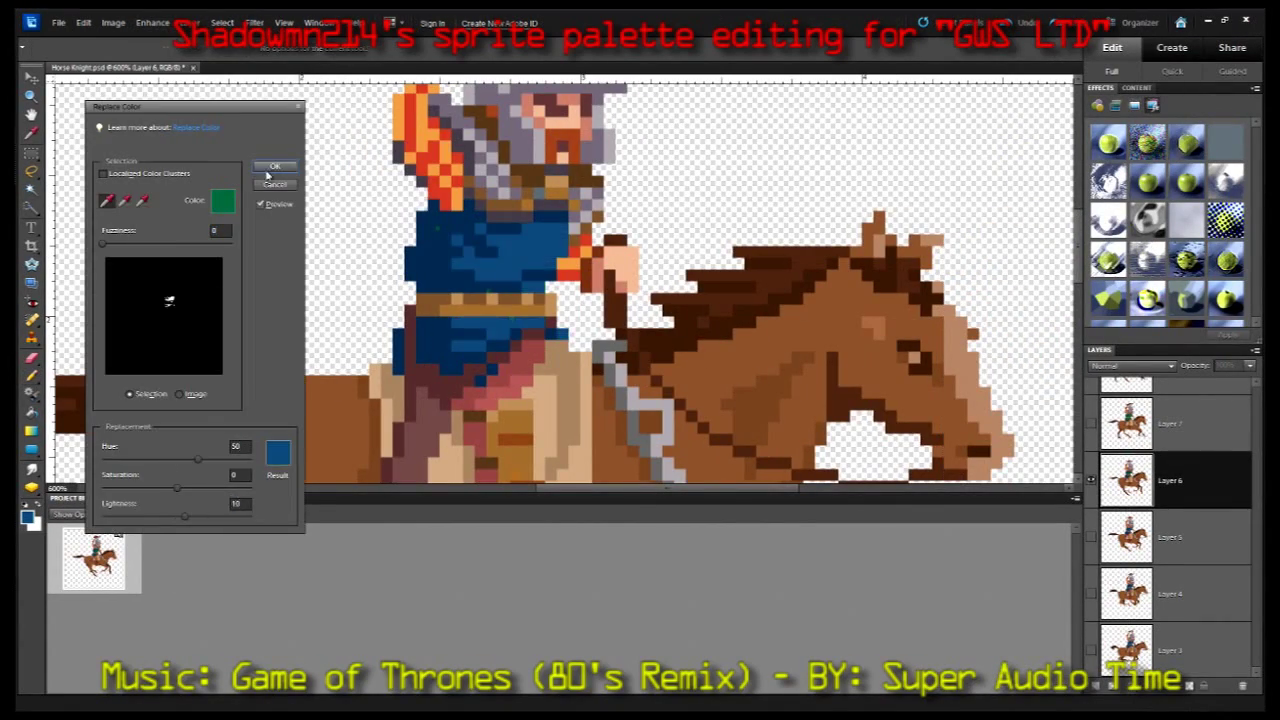
{"action": "key", "text": "Return"}
{"action": "left_click", "coordinate": [1091, 480]}
- Replace the green tunic with blue on Layer 7
{"action": "left_click", "coordinate": [1091, 421]}
{"action": "left_click", "coordinate": [1170, 421]}
{"action": "left_click", "coordinate": [153, 22]}
{"action": "left_click", "coordinate": [357, 183]}
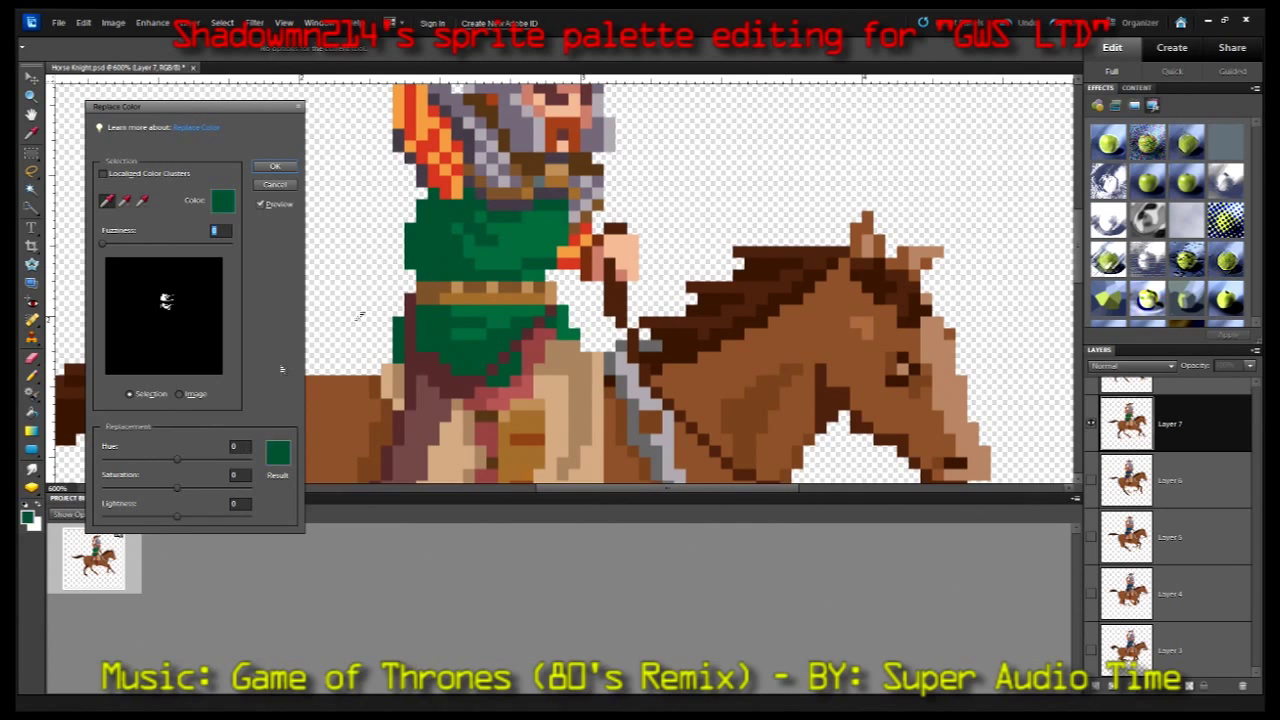
{"action": "key", "text": "Return"}
{"action": "left_click", "coordinate": [153, 22]}
{"action": "left_click", "coordinate": [357, 183]}
{"action": "key", "text": "Return"}
- Recolour the knight's tunic blue on Layer 8
{"action": "left_click", "coordinate": [1091, 421]}
{"action": "scroll", "coordinate": [1170, 450], "scroll_direction": "up", "scroll_amount": 1}
{"action": "left_click", "coordinate": [1170, 405]}
{"action": "left_click", "coordinate": [1091, 405]}
{"action": "scroll", "coordinate": [1170, 500], "scroll_direction": "up", "scroll_amount": 2}
{"action": "left_click", "coordinate": [153, 22]}
{"action": "left_click", "coordinate": [357, 183]}
{"action": "key", "text": "Return"}
{"action": "left_click", "coordinate": [153, 22]}
{"action": "left_click", "coordinate": [357, 183]}
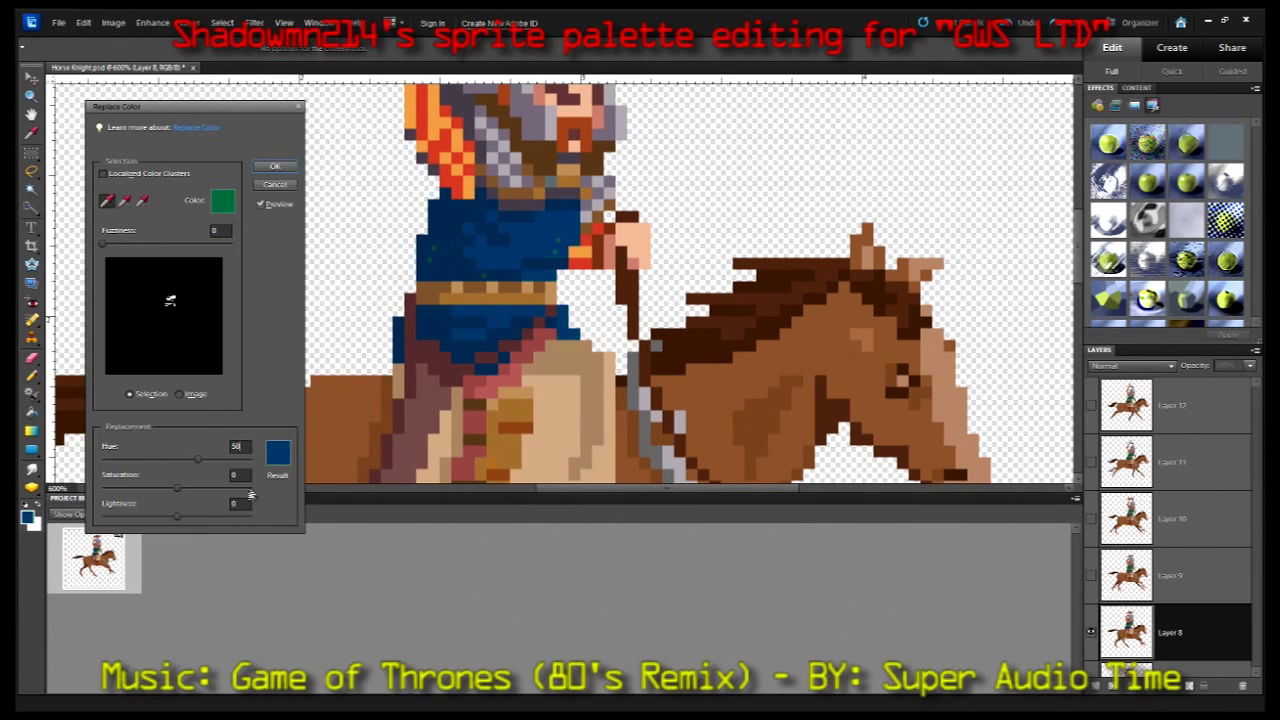
{"action": "key", "text": "Return"}
- Sample Layer 9's green tunic and replace it with blue
{"action": "left_click", "coordinate": [1091, 632]}
{"action": "left_click", "coordinate": [1170, 575]}
{"action": "left_click", "coordinate": [1091, 575]}
{"action": "left_click", "coordinate": [153, 22]}
{"action": "left_click", "coordinate": [357, 183]}
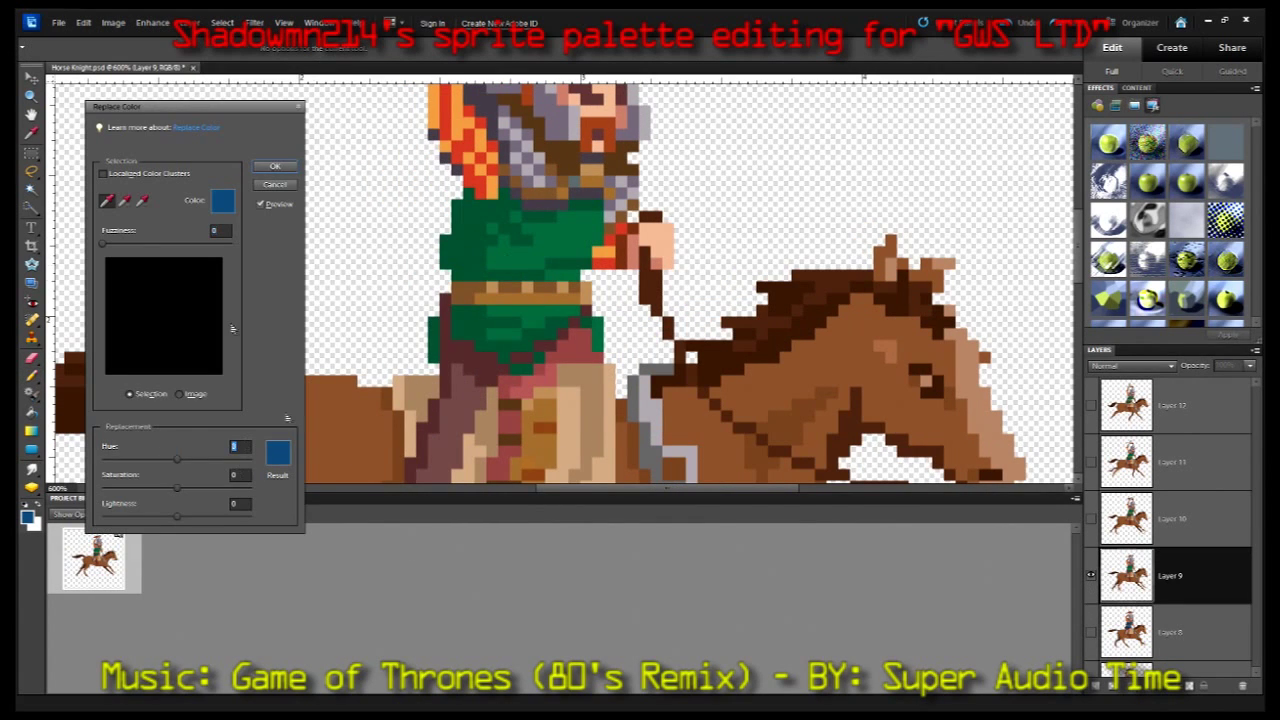
{"action": "left_click", "coordinate": [172, 300]}
{"action": "left_click", "coordinate": [265, 168]}
{"action": "left_click", "coordinate": [153, 22]}
{"action": "left_click", "coordinate": [357, 183]}
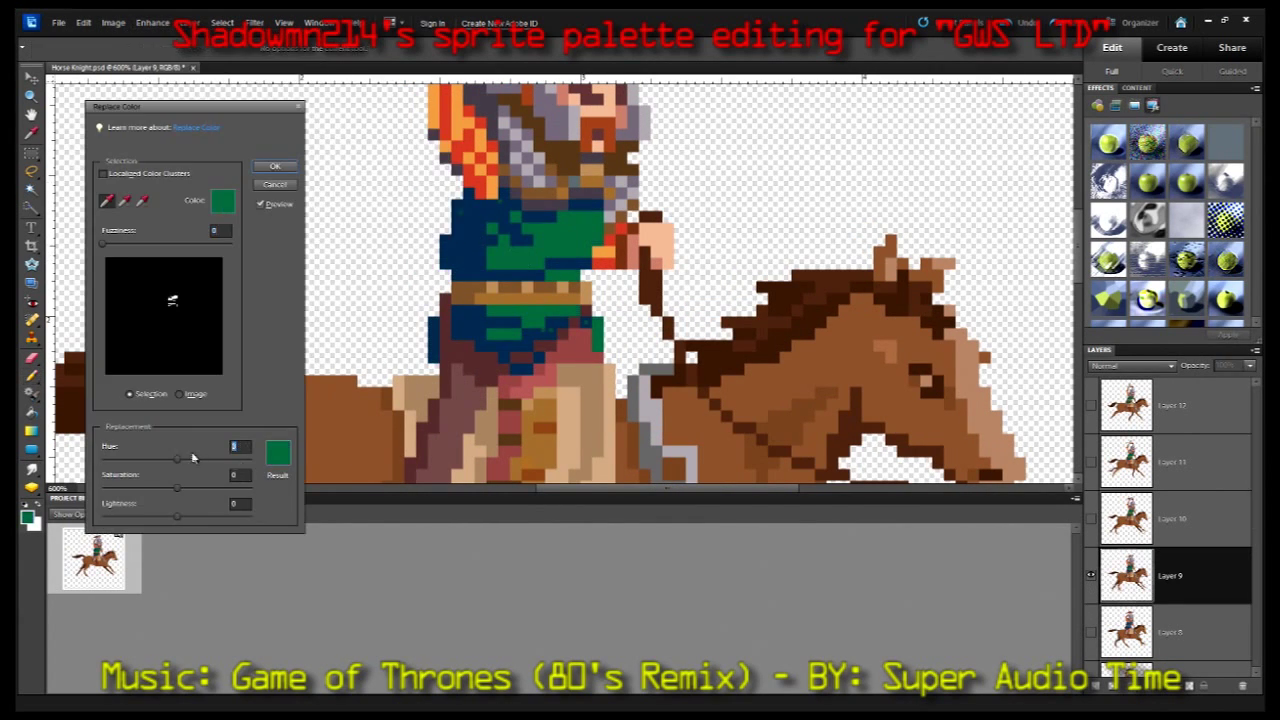
{"action": "left_click", "coordinate": [275, 167]}
- Recolour the tunic blue on Layer 10
{"action": "left_click", "coordinate": [1091, 518]}
{"action": "left_click", "coordinate": [1170, 518]}
{"action": "left_click", "coordinate": [153, 22]}
{"action": "left_click", "coordinate": [357, 183]}
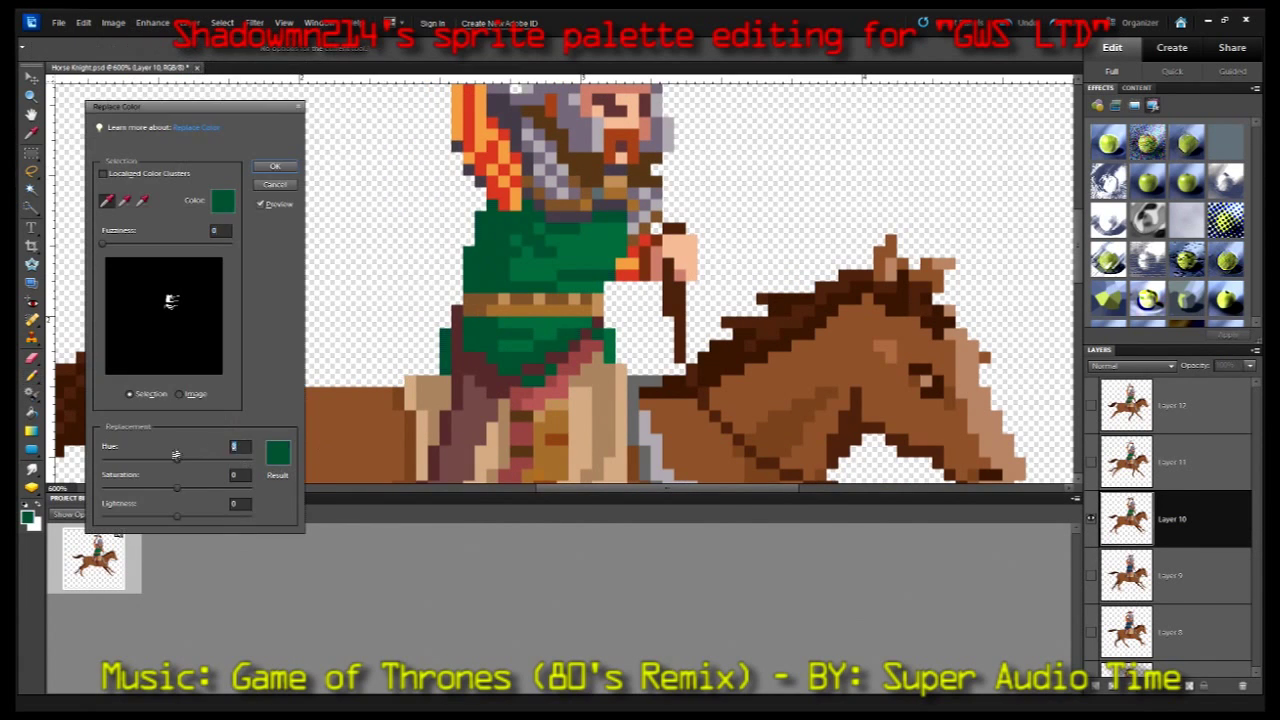
{"action": "left_click", "coordinate": [288, 166]}
{"action": "left_click", "coordinate": [153, 22]}
{"action": "left_click", "coordinate": [357, 183]}
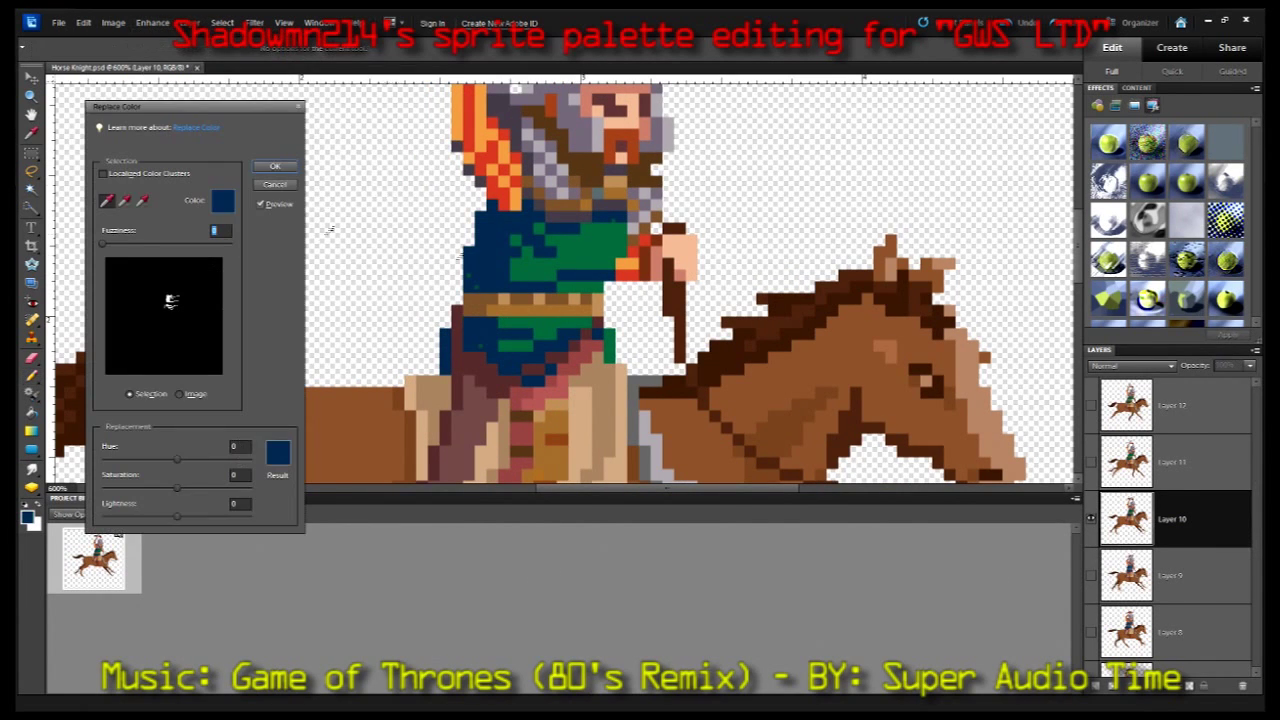
{"action": "left_click", "coordinate": [275, 167]}
- Replace the green tunic with blue on Layer 11
{"action": "left_click", "coordinate": [1091, 518]}
{"action": "left_click", "coordinate": [1091, 462]}
{"action": "left_click", "coordinate": [1170, 462]}
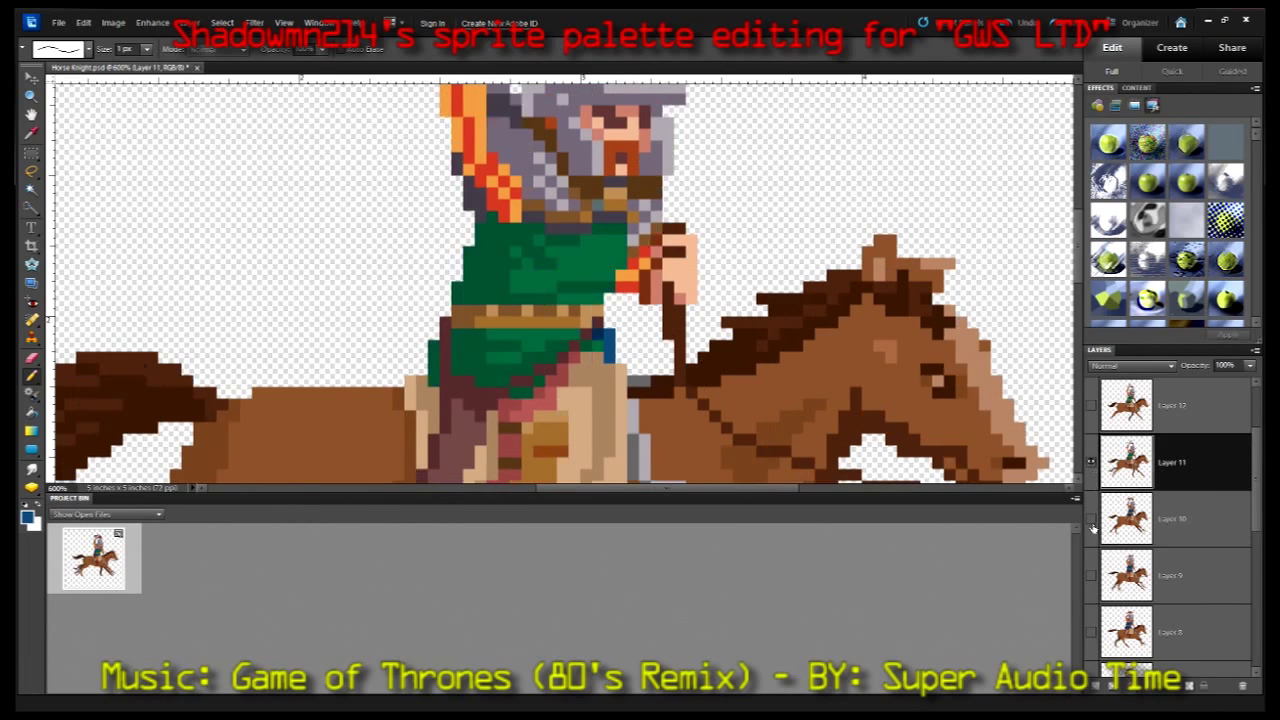
{"action": "left_click", "coordinate": [153, 22]}
{"action": "left_click", "coordinate": [357, 183]}
{"action": "left_click", "coordinate": [275, 167]}
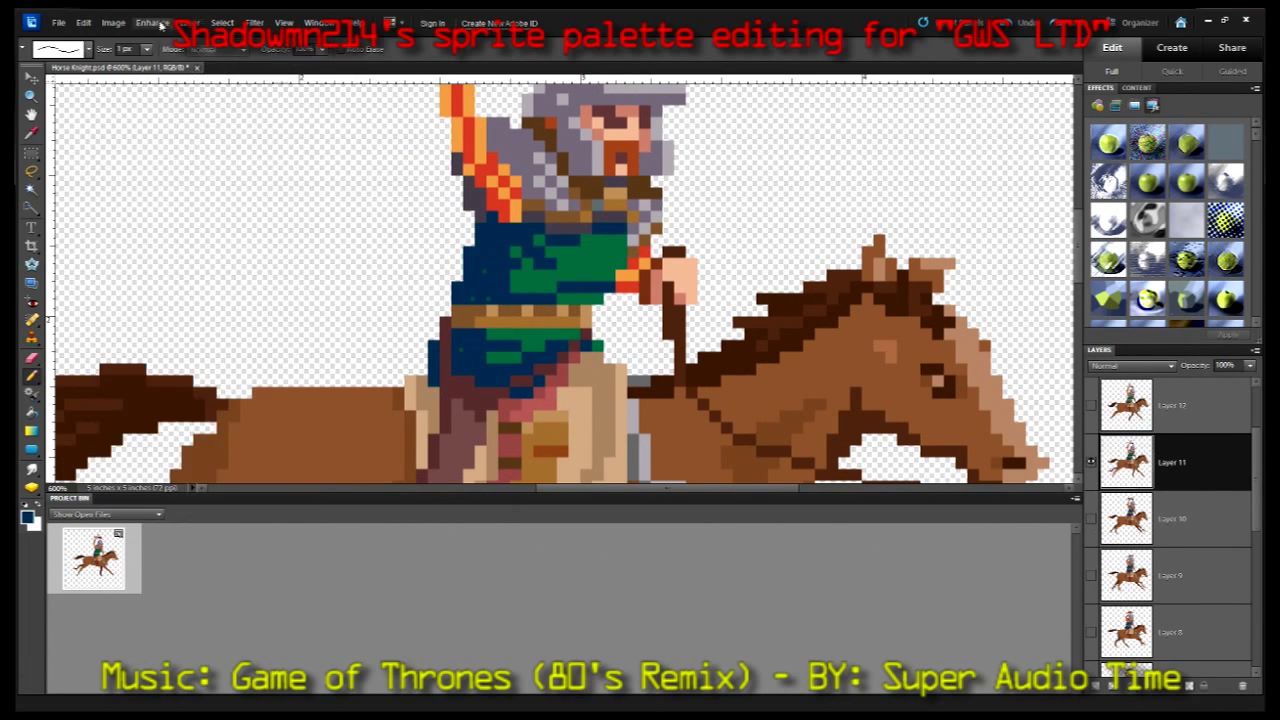
{"action": "left_click", "coordinate": [153, 22]}
{"action": "left_click", "coordinate": [357, 183]}
{"action": "left_click", "coordinate": [275, 167]}
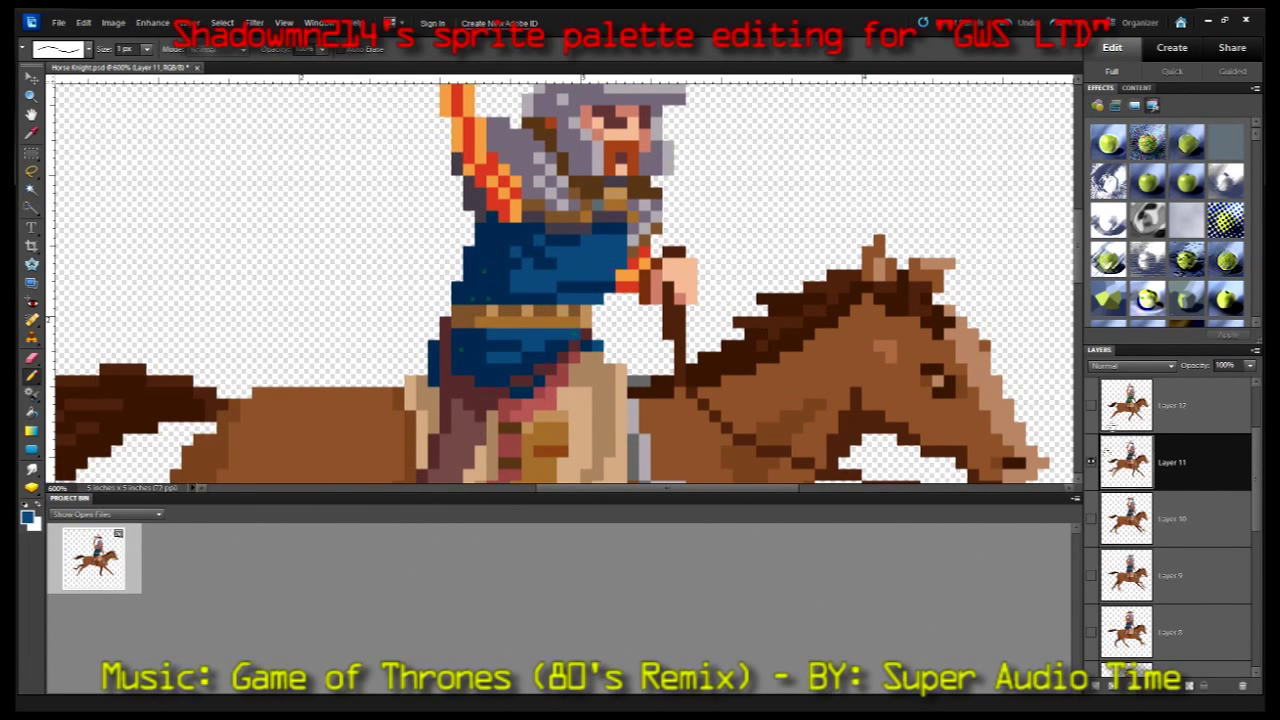
- Recolour Layer 12's tunic blue, raising replacement lightness to 10
{"action": "left_click", "coordinate": [1091, 462]}
{"action": "left_click", "coordinate": [1091, 405]}
{"action": "left_click", "coordinate": [1170, 405]}
{"action": "left_click", "coordinate": [153, 22]}
{"action": "left_click", "coordinate": [357, 183]}
{"action": "left_click", "coordinate": [476, 304]}
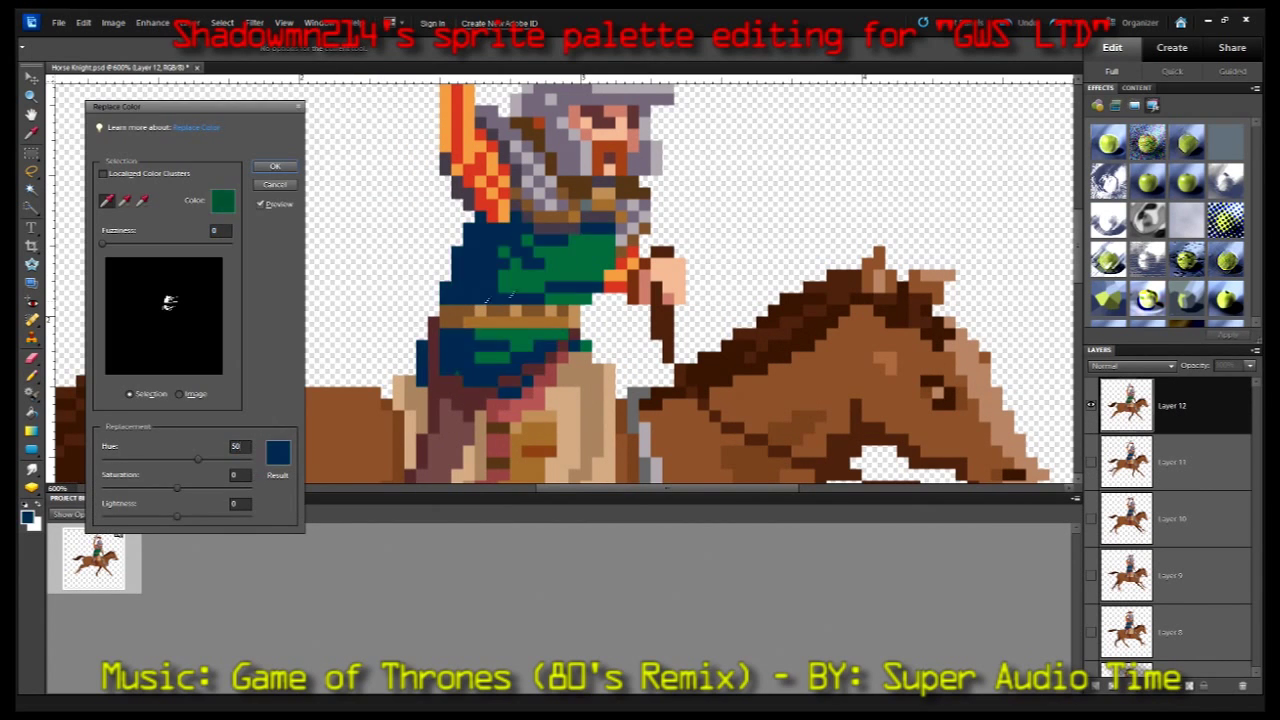
{"action": "left_click", "coordinate": [275, 167]}
{"action": "left_click", "coordinate": [153, 22]}
{"action": "left_click", "coordinate": [357, 183]}
{"action": "left_click_drag", "start_coordinate": [177, 516], "coordinate": [186, 516]}
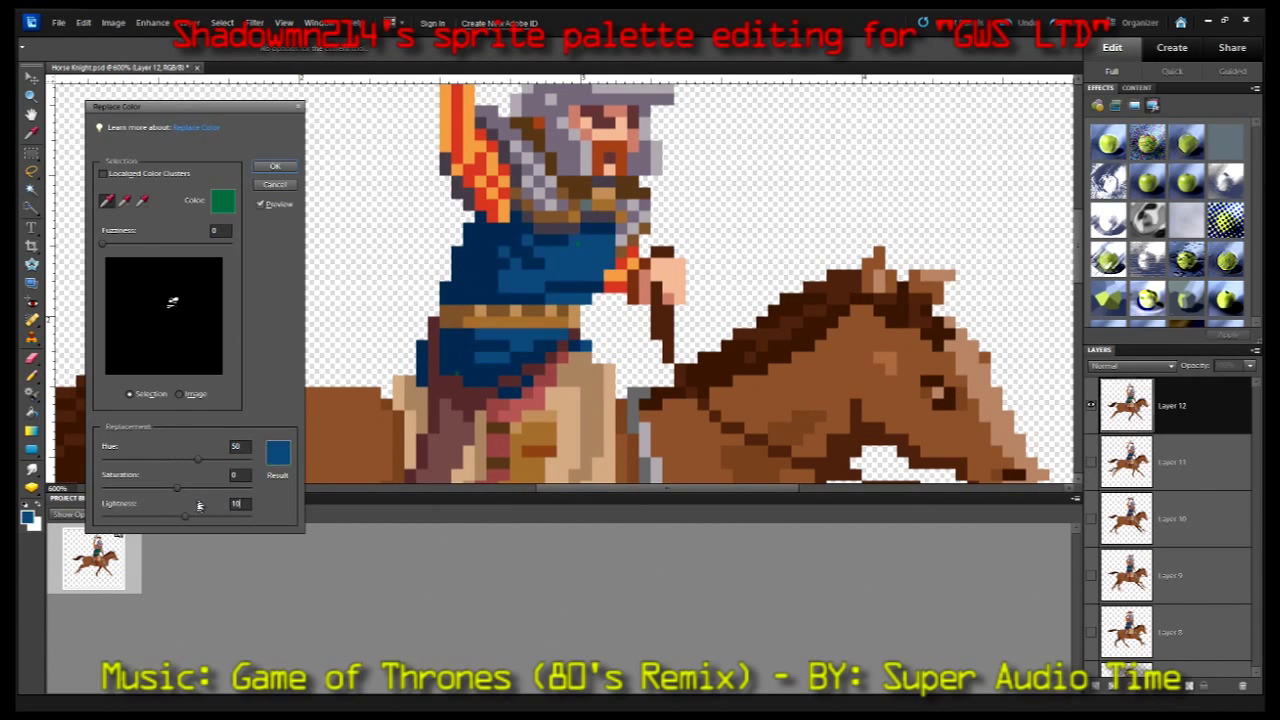
{"action": "left_click", "coordinate": [275, 167]}
- Shift the tunic hue to blue on Layer 13
{"action": "left_click", "coordinate": [1170, 462]}
{"action": "left_click", "coordinate": [153, 22]}
{"action": "left_click", "coordinate": [357, 183]}
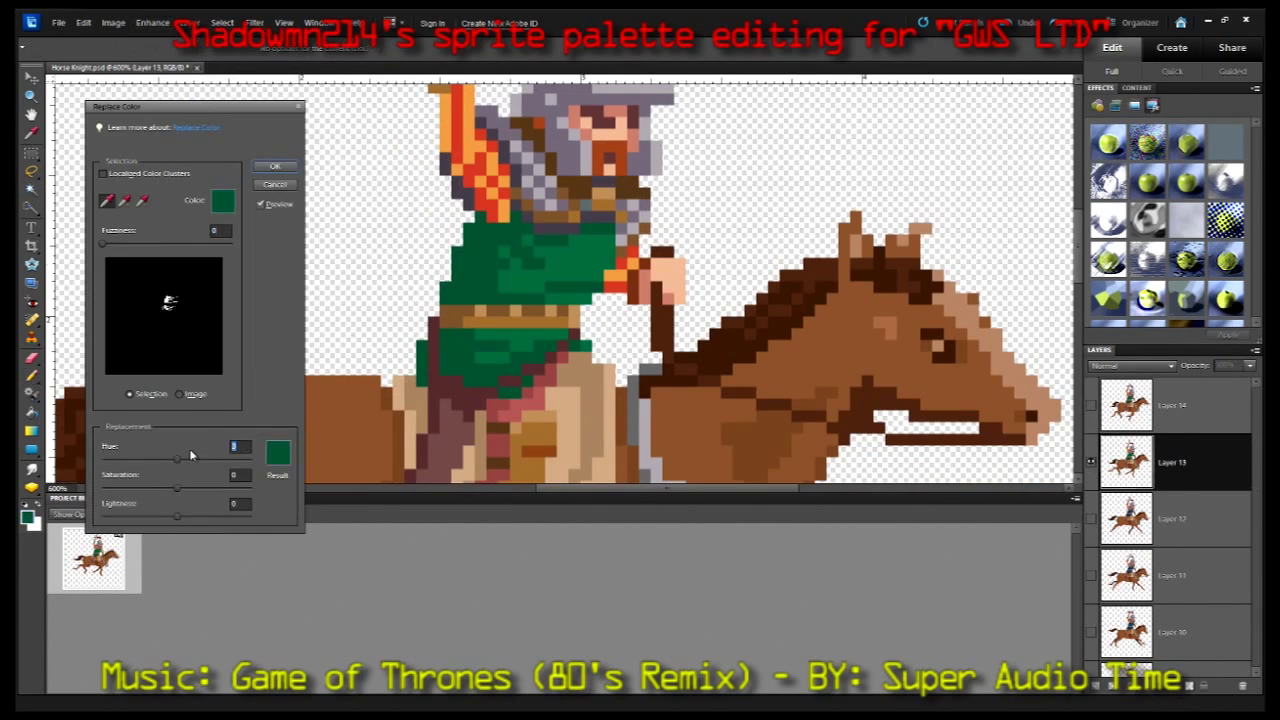
{"action": "left_click", "coordinate": [275, 167]}
{"action": "left_click", "coordinate": [148, 22]}
{"action": "left_click", "coordinate": [357, 183]}
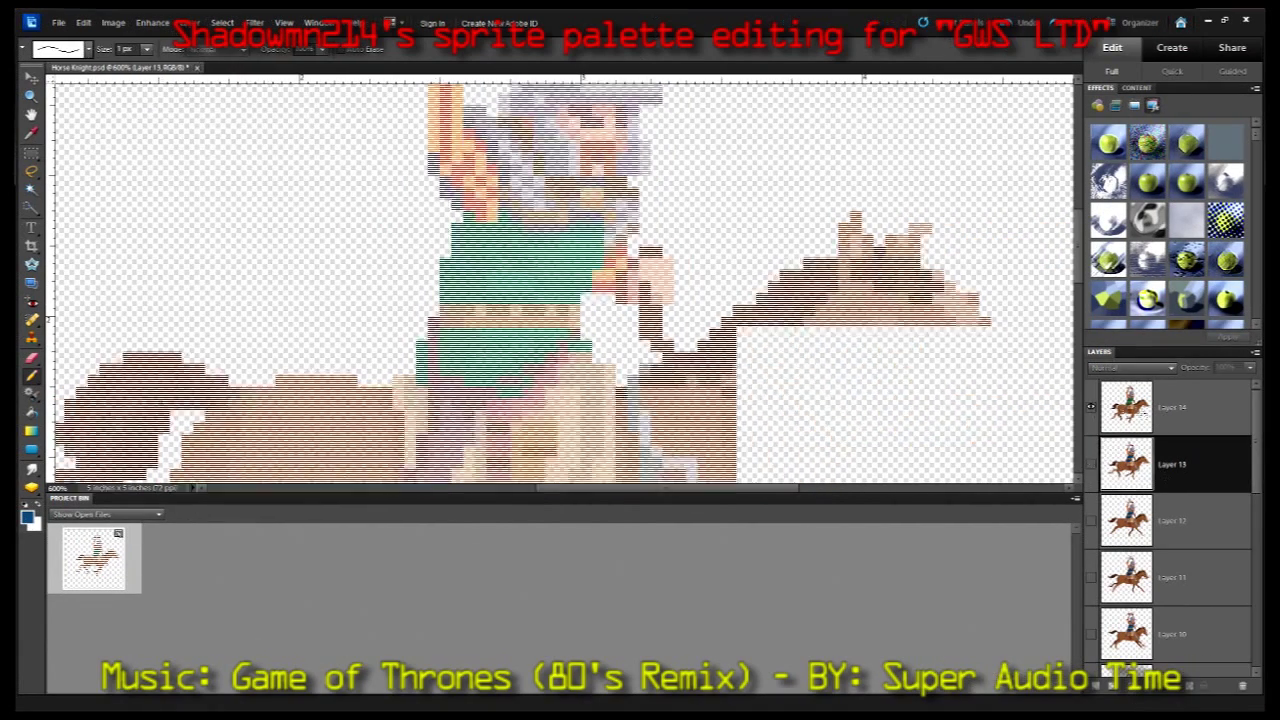
- Recolour Layer 14's tunic blue, adjusting the replacement hue
{"action": "left_click", "coordinate": [153, 22]}
{"action": "mouse_move", "coordinate": [182, 146]}
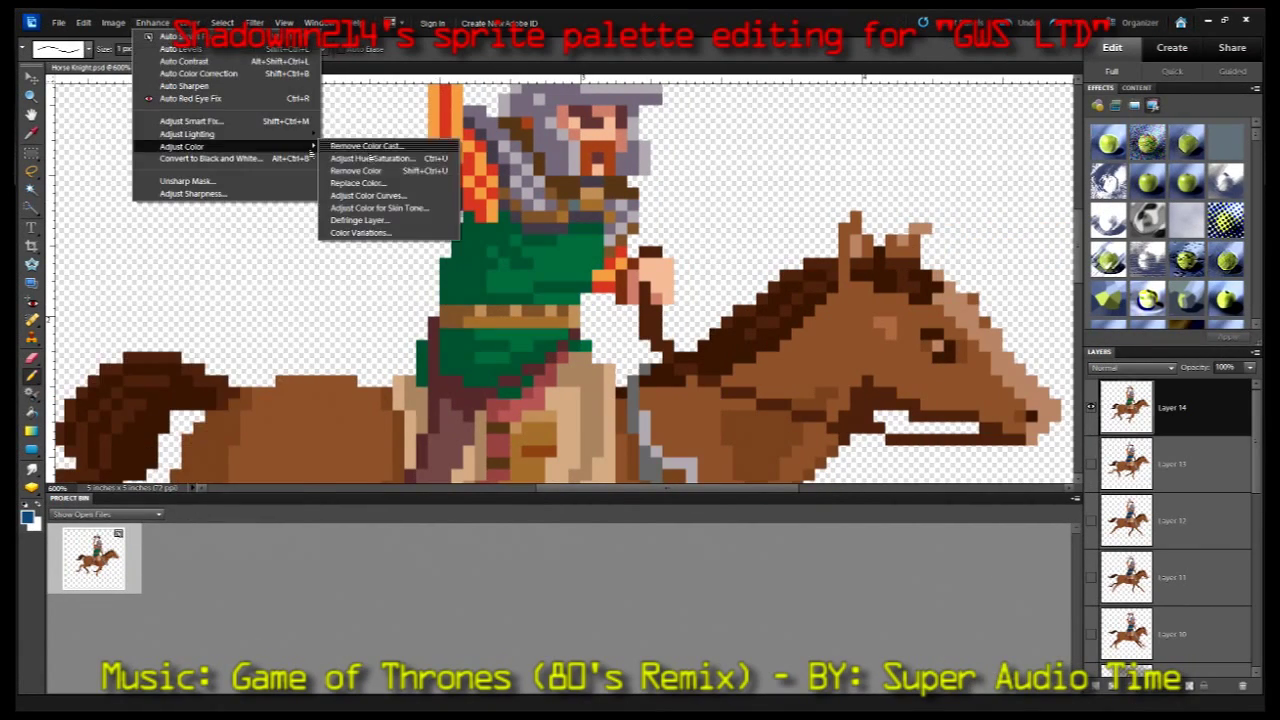
{"action": "left_click", "coordinate": [357, 183]}
{"action": "left_click_drag", "start_coordinate": [177, 460], "coordinate": [206, 460]}
{"action": "left_click", "coordinate": [275, 167]}
{"action": "left_click", "coordinate": [153, 22]}
{"action": "left_click", "coordinate": [357, 183]}
{"action": "left_click", "coordinate": [274, 166]}
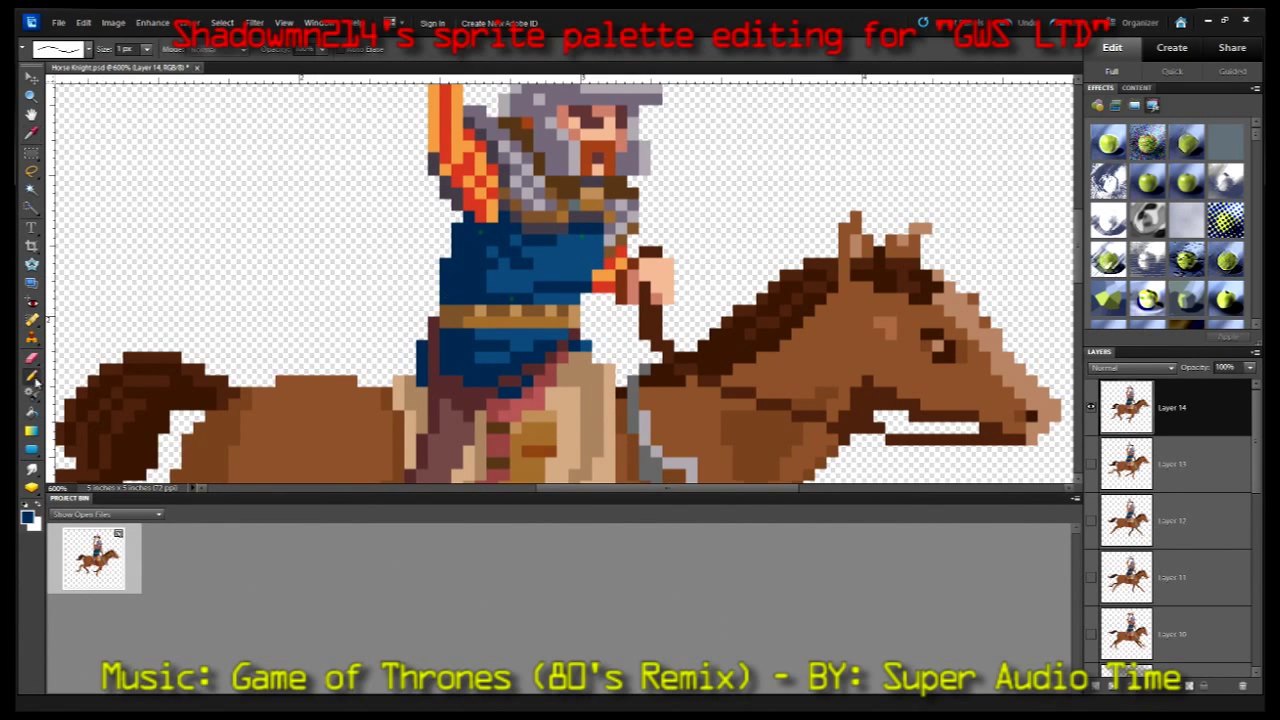
- Hide Layer 14 and step down through Layers 13 to 9, checking each frame's blue tunic
{"action": "left_click", "coordinate": [1091, 407]}
{"action": "right_click", "coordinate": [1106, 468]}
{"action": "left_click", "coordinate": [1150, 490]}
{"action": "left_click", "coordinate": [1091, 463], "text": "alt"}
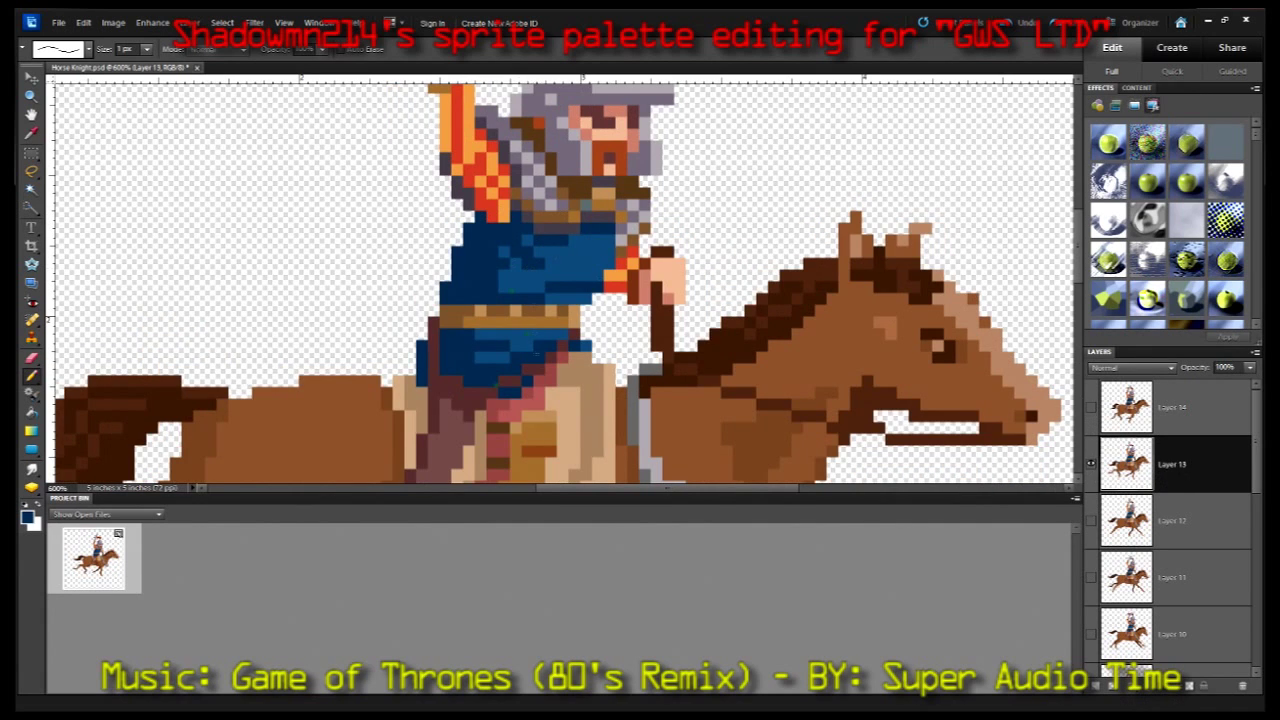
{"action": "left_click", "coordinate": [1091, 520], "text": "alt"}
{"action": "left_click", "coordinate": [1091, 577], "text": "alt"}
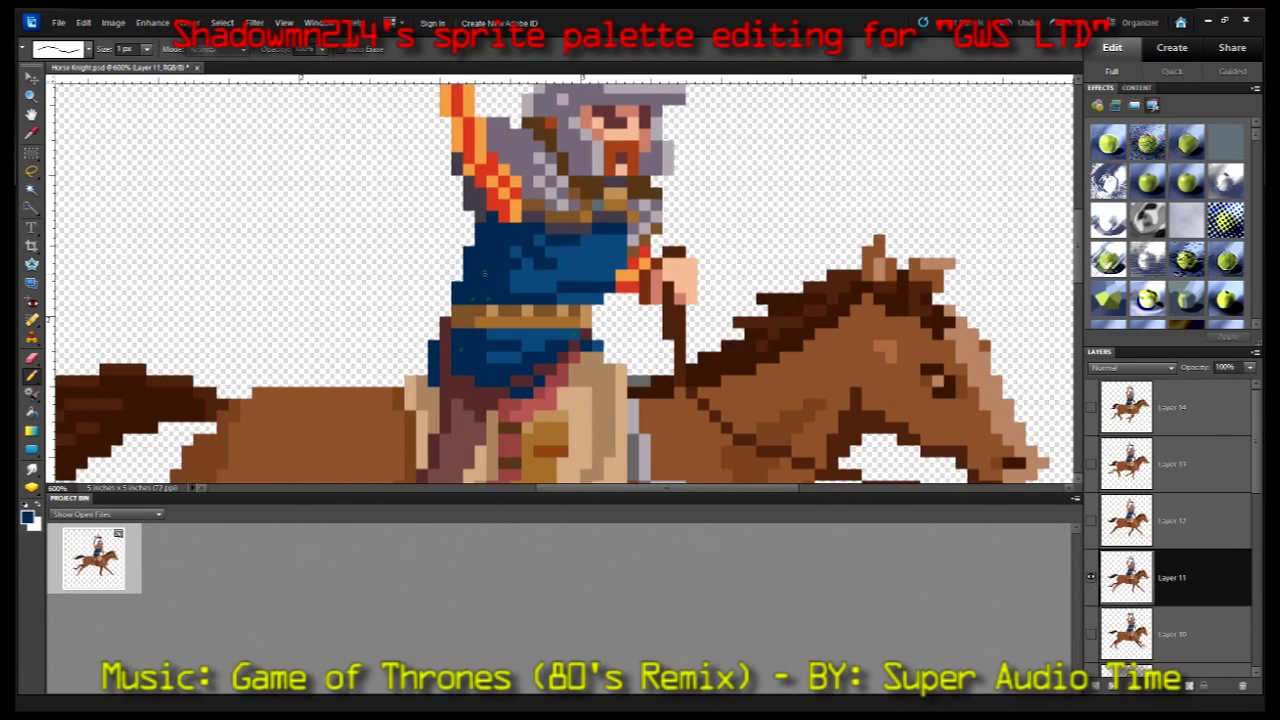
{"action": "left_click", "coordinate": [1091, 634], "text": "alt"}
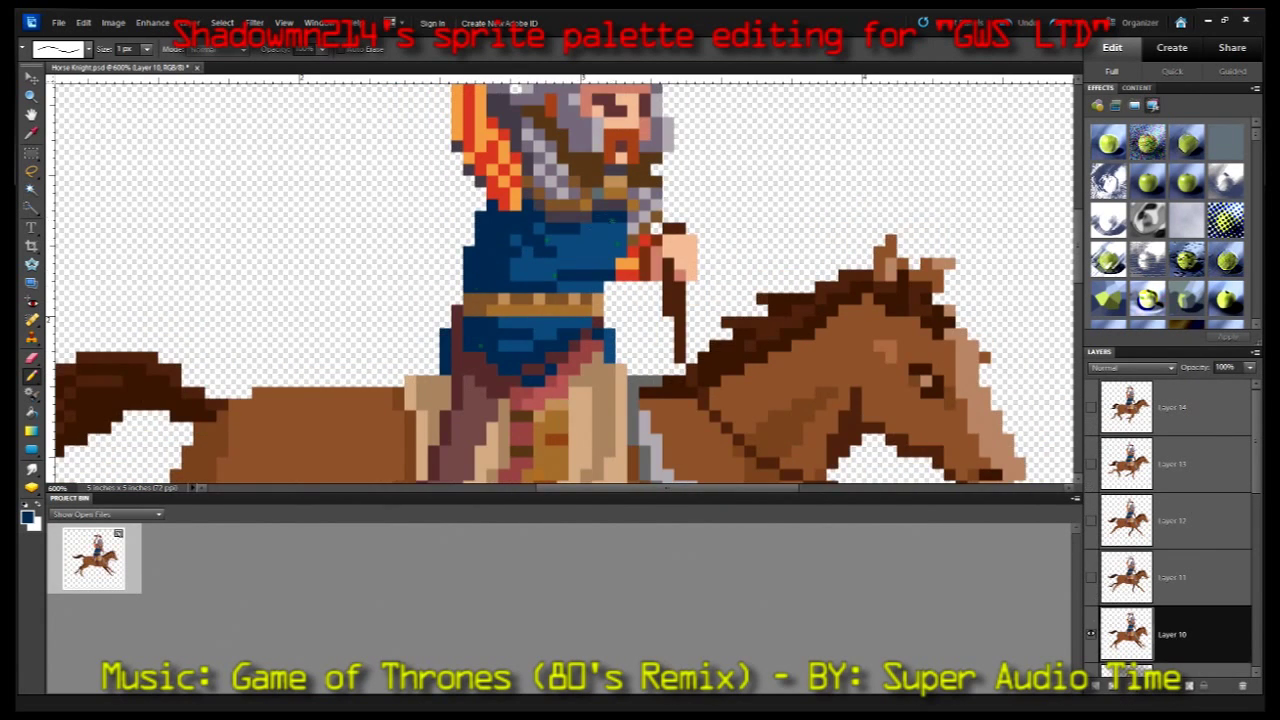
{"action": "left_click", "coordinate": [1091, 520], "text": "alt"}
{"action": "left_click", "coordinate": [598, 277]}
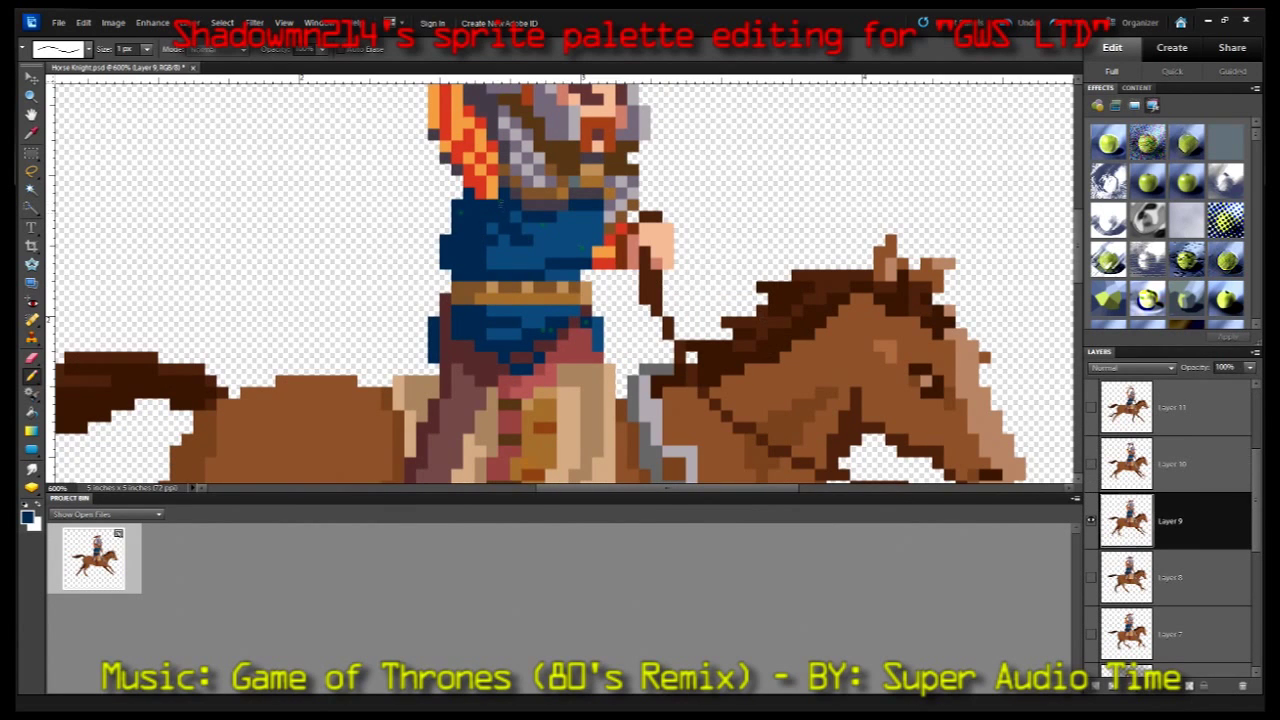
- Check the frames on Layers 8 down to 3 for the blue tunic
{"action": "left_click", "coordinate": [1091, 577], "text": "alt"}
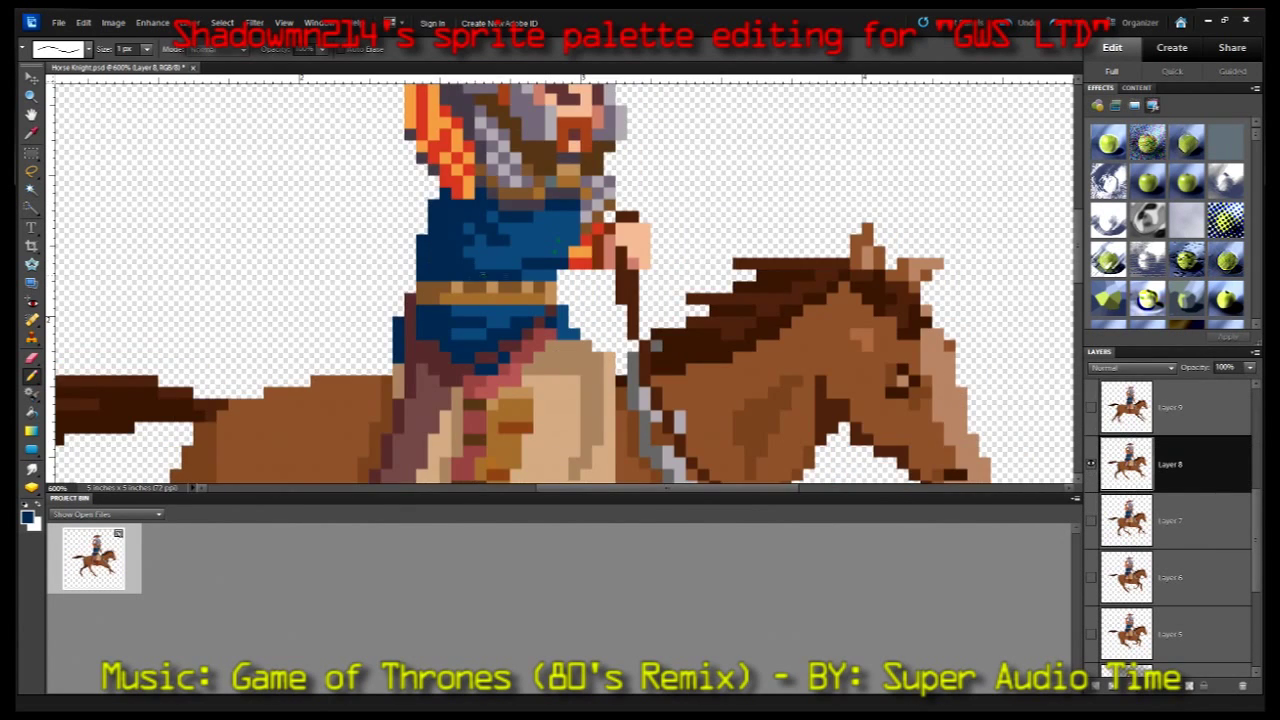
{"action": "left_click", "coordinate": [1091, 520], "text": "alt"}
{"action": "left_click", "coordinate": [1091, 577], "text": "alt"}
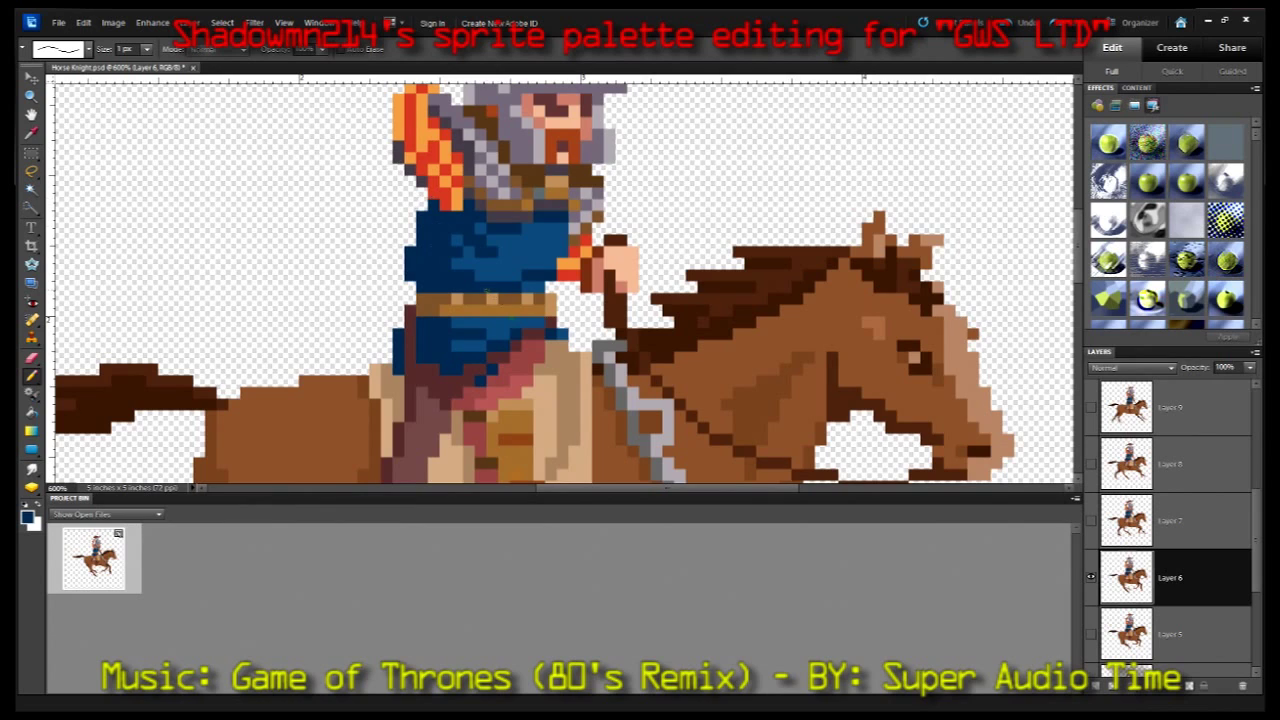
{"action": "left_click", "coordinate": [1091, 634], "text": "alt"}
{"action": "scroll", "coordinate": [1170, 520], "scroll_direction": "down", "scroll_amount": 2}
{"action": "left_click", "coordinate": [1091, 520], "text": "alt"}
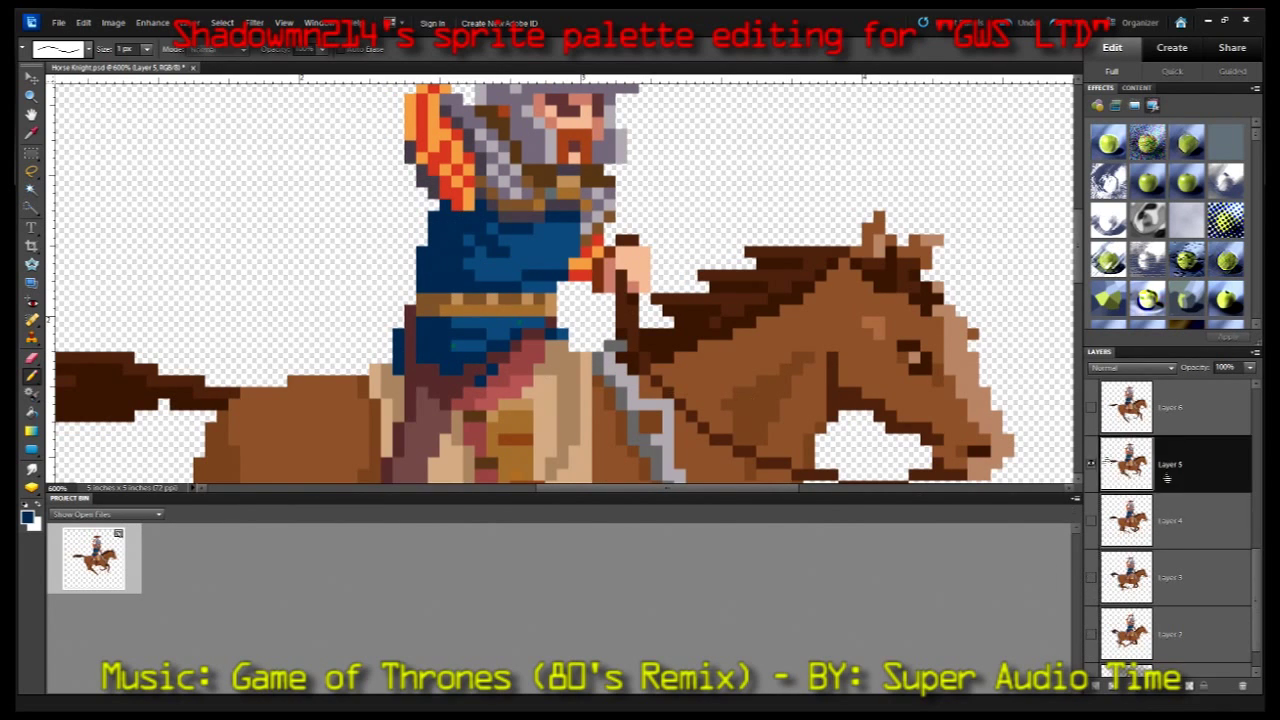
{"action": "scroll", "coordinate": [1091, 520], "scroll_direction": "down", "scroll_amount": 1}
{"action": "left_click", "coordinate": [1091, 535], "text": "alt"}
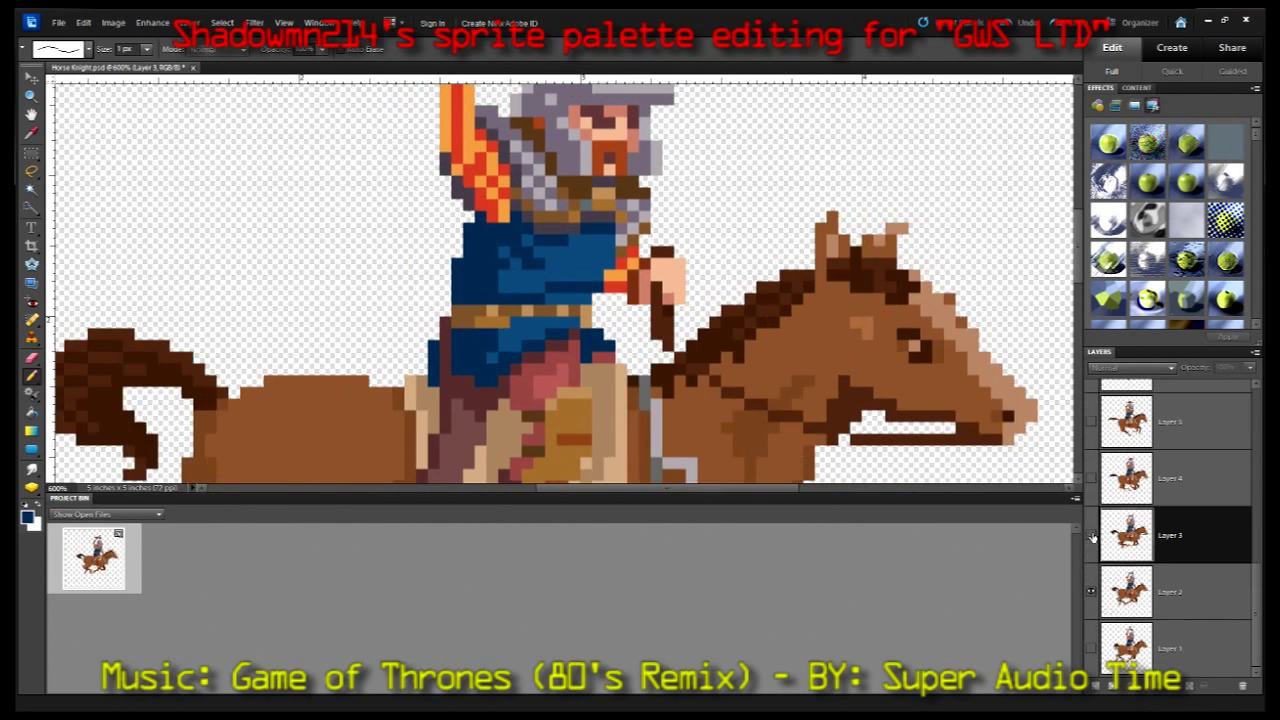
- Step back up through the Layer 4 to Layer 9 frames
{"action": "left_click", "coordinate": [1091, 478], "text": "alt"}
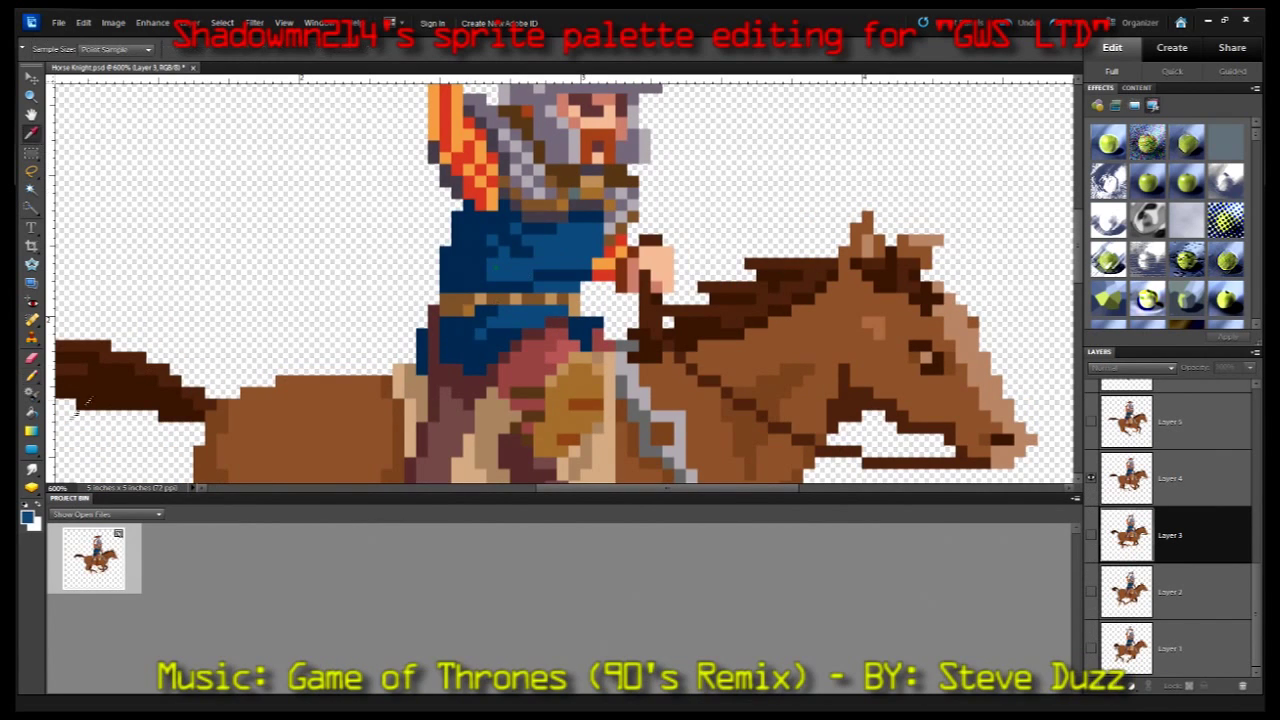
{"action": "left_click", "coordinate": [1170, 481]}
{"action": "left_click", "coordinate": [1091, 421], "text": "alt"}
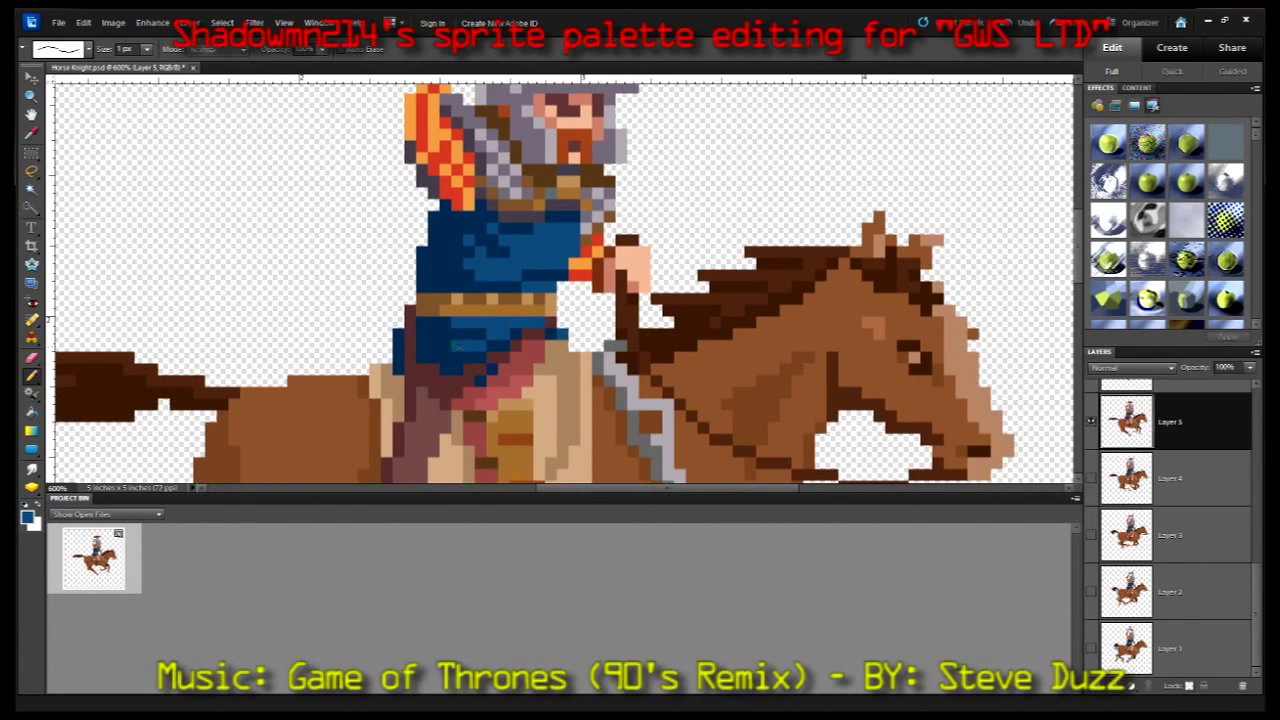
{"action": "scroll", "coordinate": [1091, 480], "scroll_direction": "up", "scroll_amount": 4}
{"action": "left_click", "coordinate": [1091, 535], "text": "alt"}
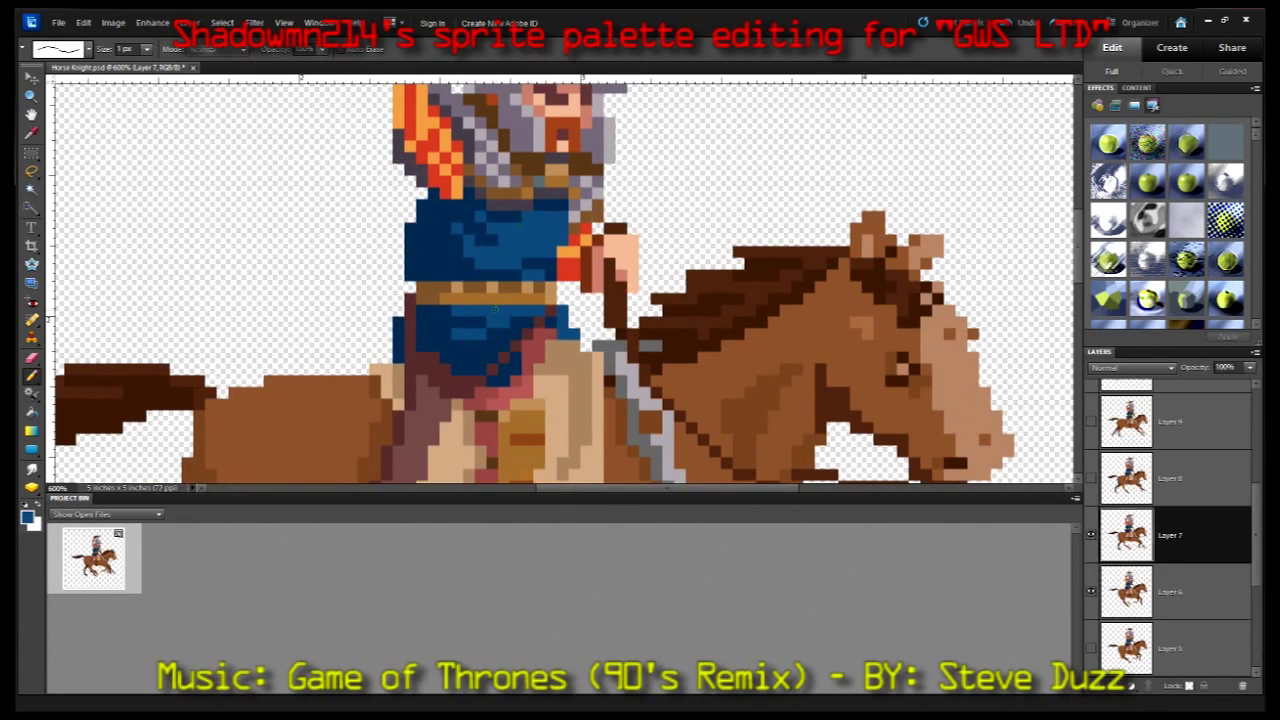
{"action": "key", "text": "alt+bracketright"}
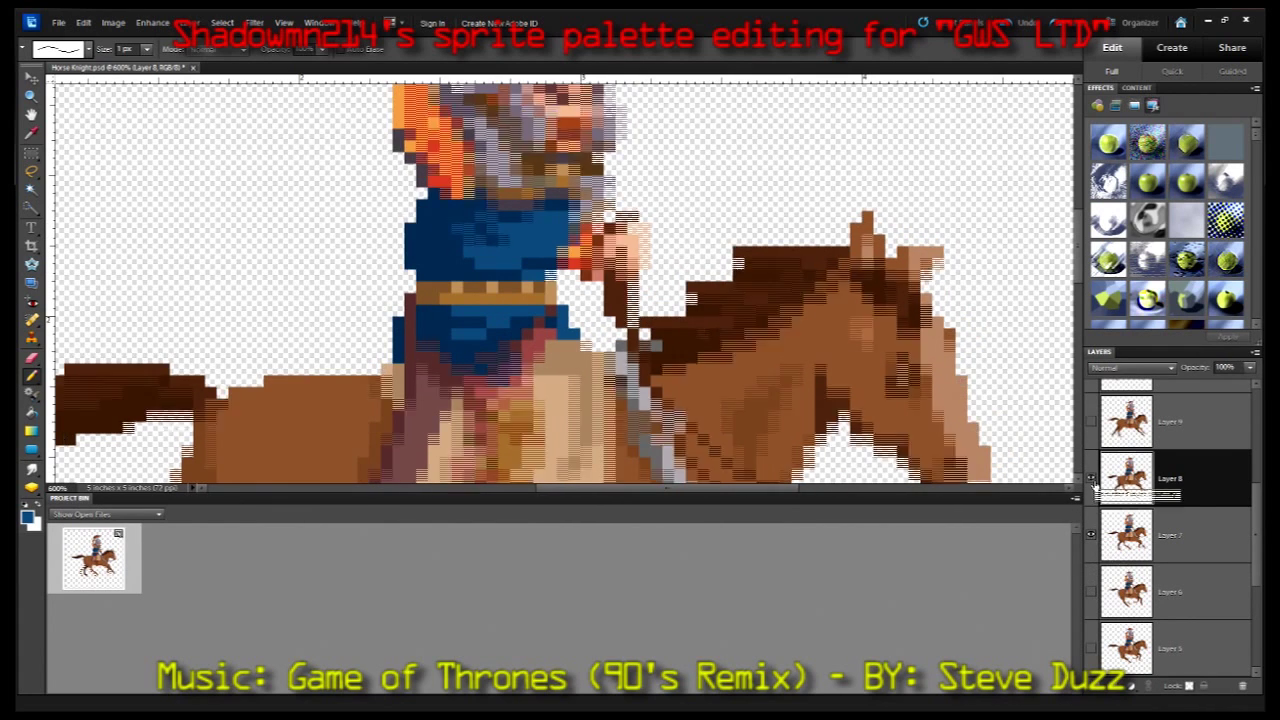
{"action": "key", "text": "alt+bracketright"}
{"action": "scroll", "coordinate": [1095, 425], "scroll_direction": "up", "scroll_amount": 2}
- Step up through Layers 10 to 13, then open the Save For Web export
{"action": "left_click", "coordinate": [1091, 535], "text": "alt"}
{"action": "key", "text": "alt+bracketright"}
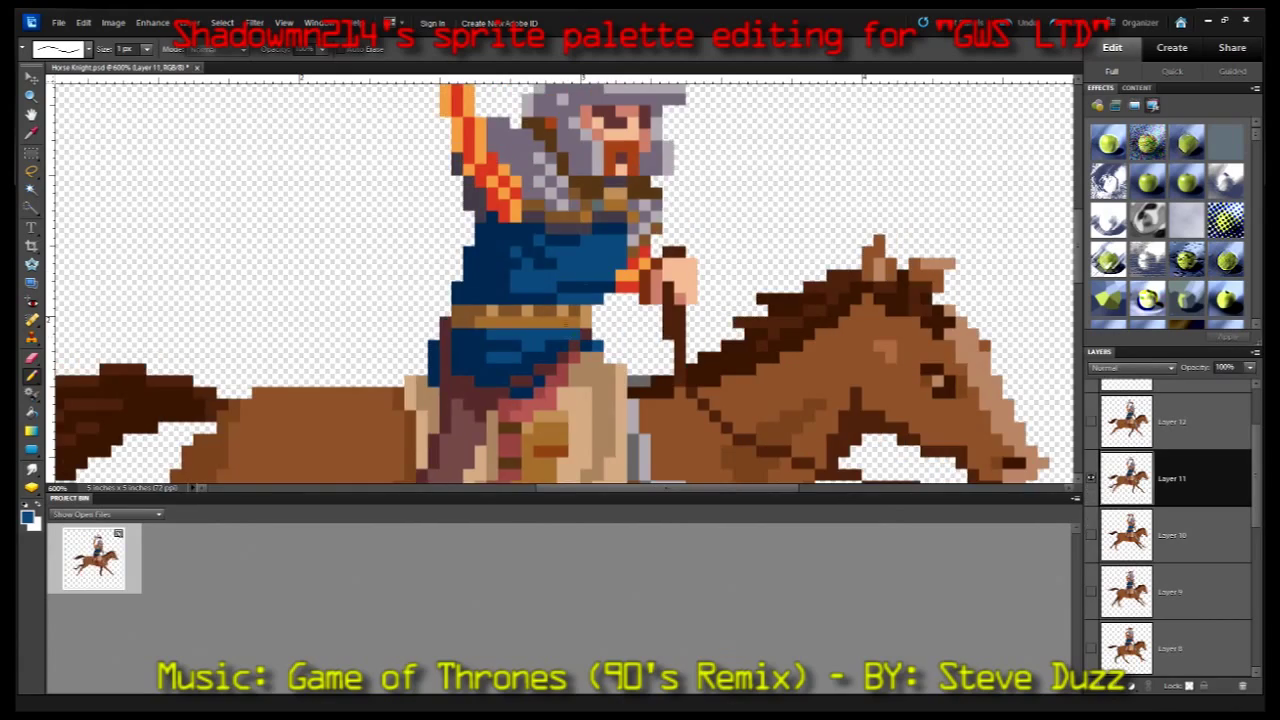
{"action": "key", "text": "alt+bracketright"}
{"action": "key", "text": "alt+bracketright"}
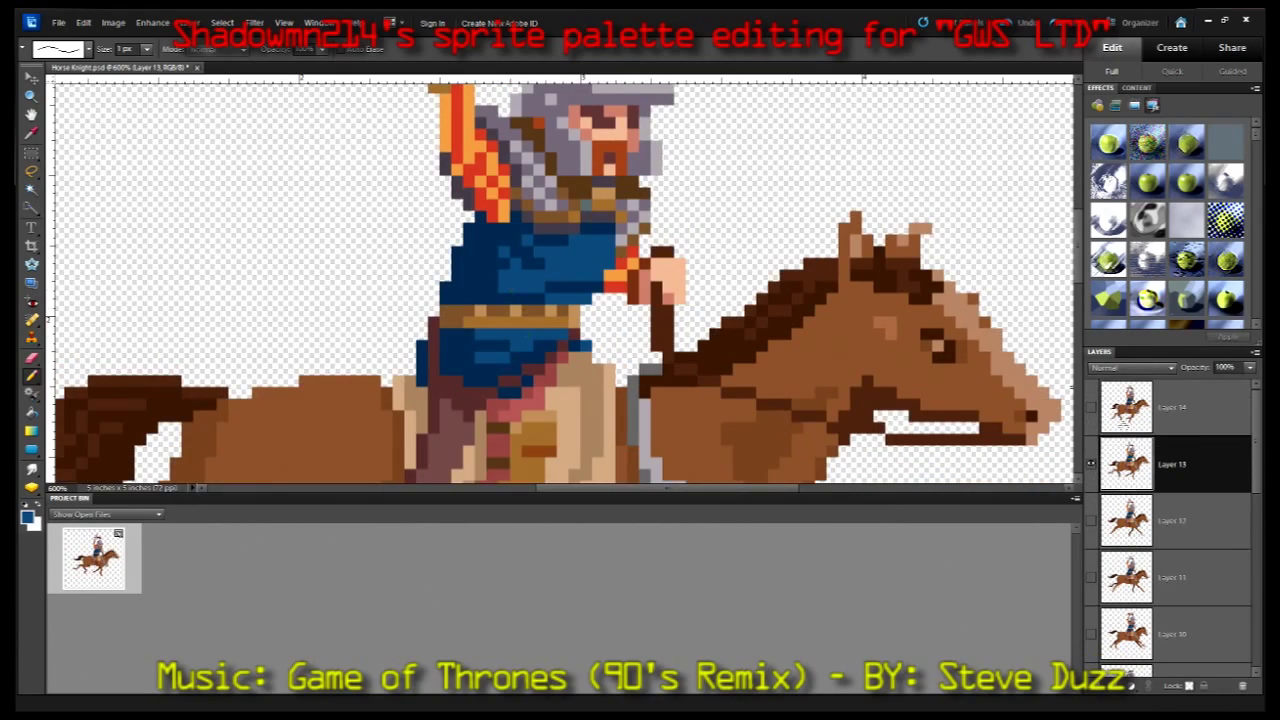
{"action": "key", "text": "alt+bracketright"}
{"action": "key", "text": "alt+bracketright"}
{"action": "left_click", "coordinate": [58, 22]}
{"action": "left_click", "coordinate": [137, 128]}
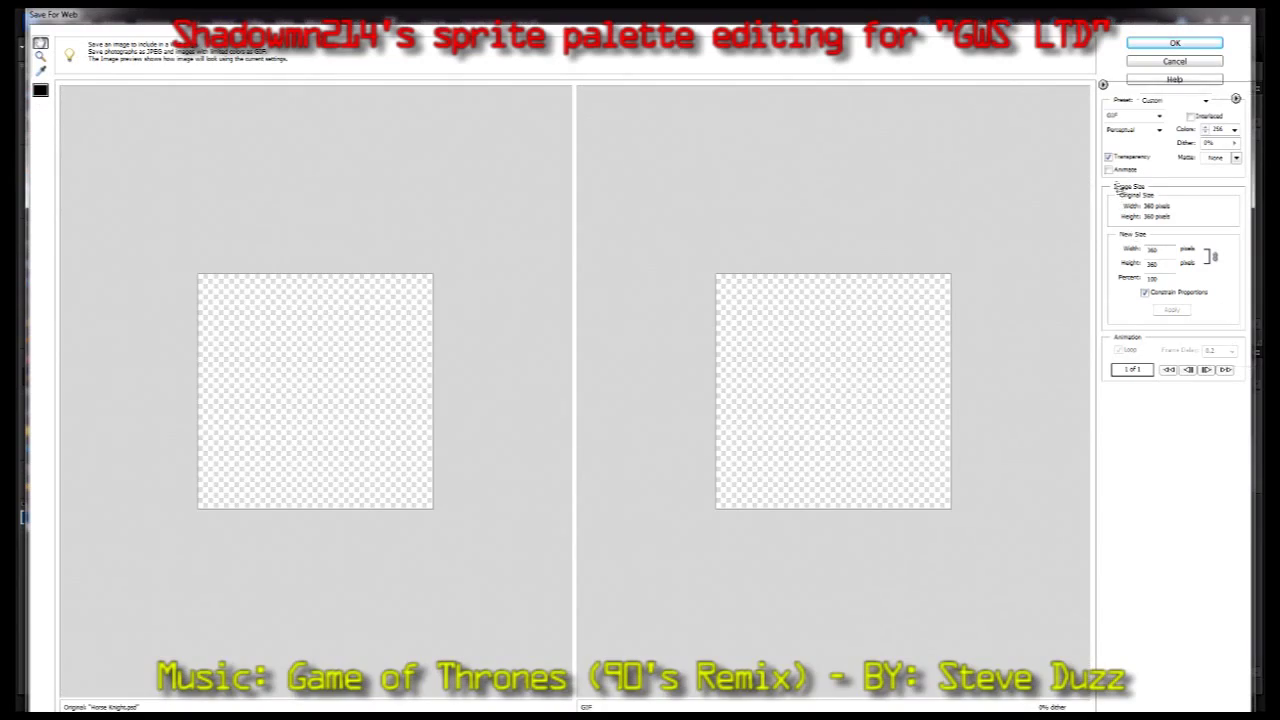
- Export the animated GIF as Horse-Knight.gif to the Desktop
{"action": "left_click", "coordinate": [1172, 46]}
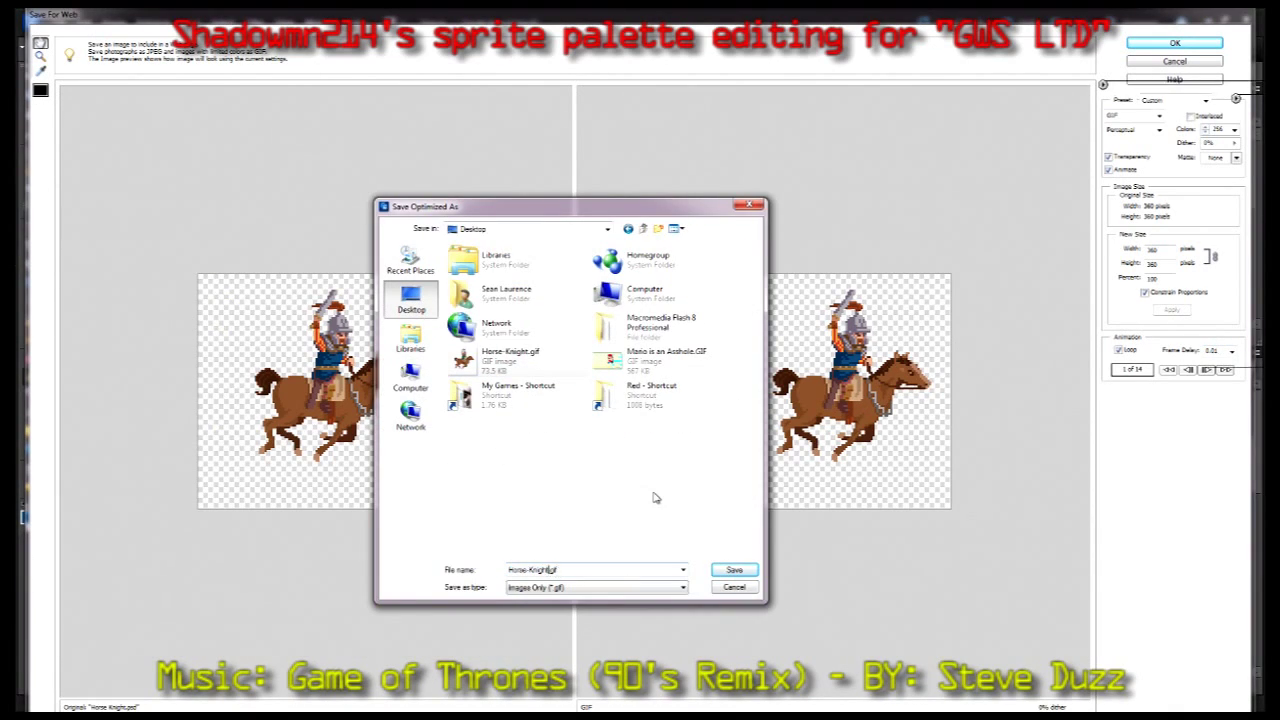
{"action": "left_click", "coordinate": [736, 569]}
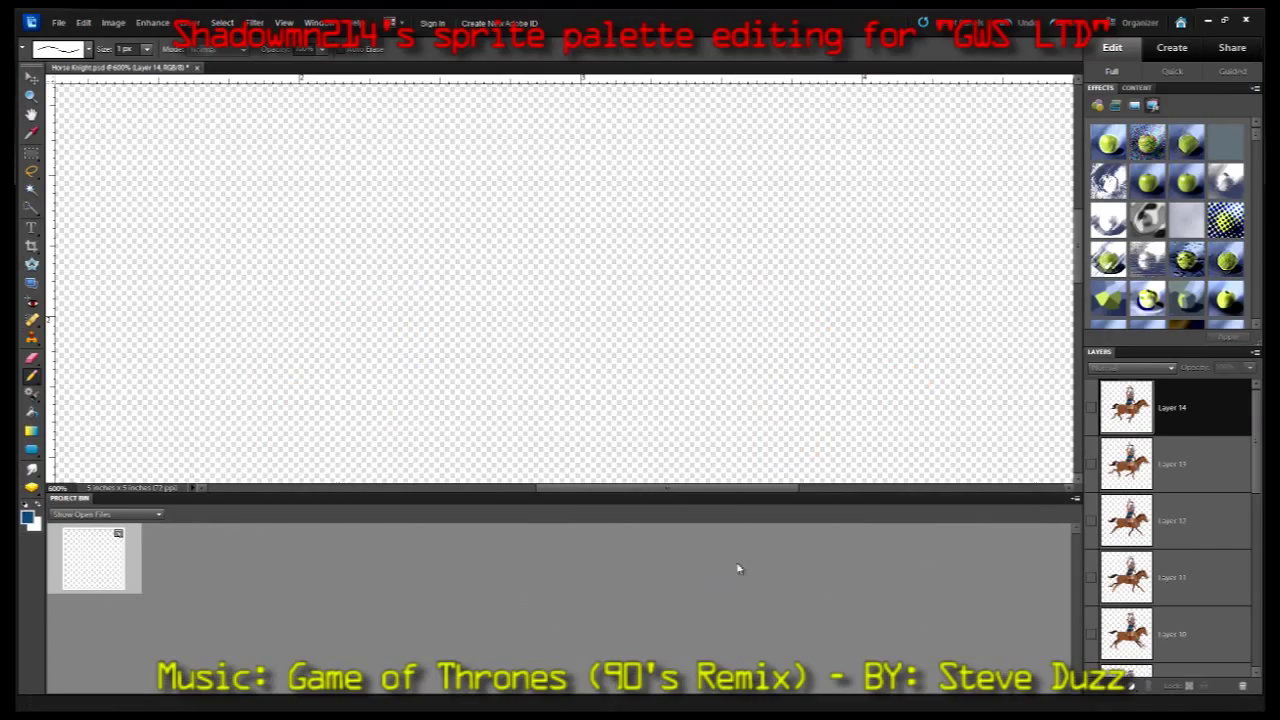
{"action": "left_click", "coordinate": [60, 22]}
{"action": "left_click", "coordinate": [60, 22]}
{"action": "left_click", "coordinate": [60, 22]}
{"action": "key", "text": "Escape"}
{"action": "left_click", "coordinate": [666, 280]}
- Save the layered file as a new copy, Horse Knight Red
{"action": "left_click", "coordinate": [58, 22]}
{"action": "left_click", "coordinate": [100, 147]}
{"action": "left_click", "coordinate": [676, 362]}
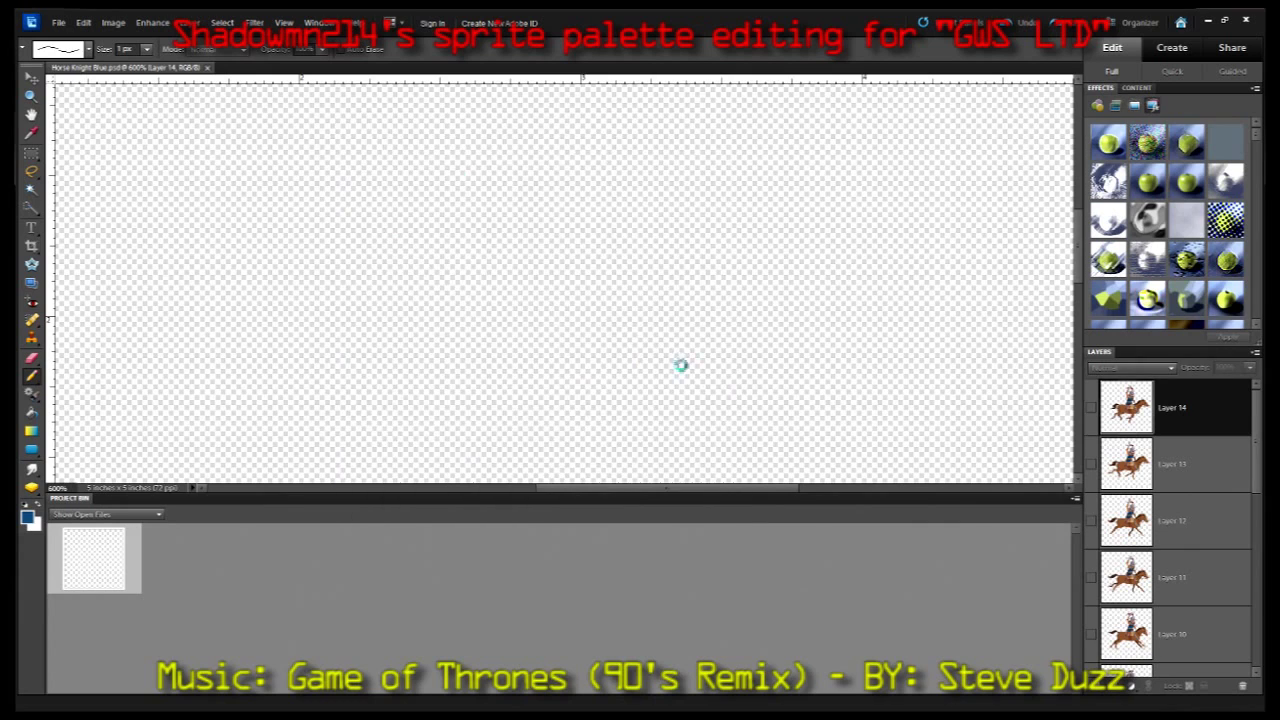
{"action": "left_click", "coordinate": [188, 22]}
{"action": "left_click", "coordinate": [356, 183]}
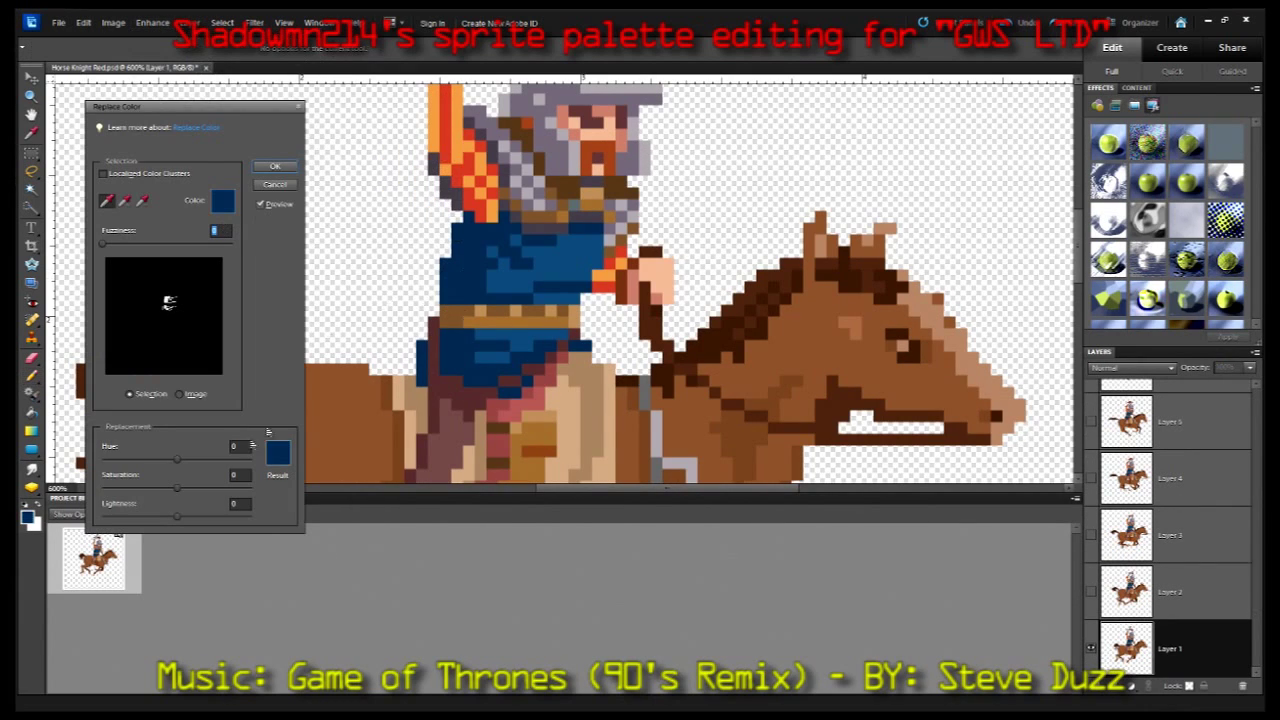
- Apply the Replace Color recolour with value 100, then close the sprite's browser preview
{"action": "type", "text": "50100"}
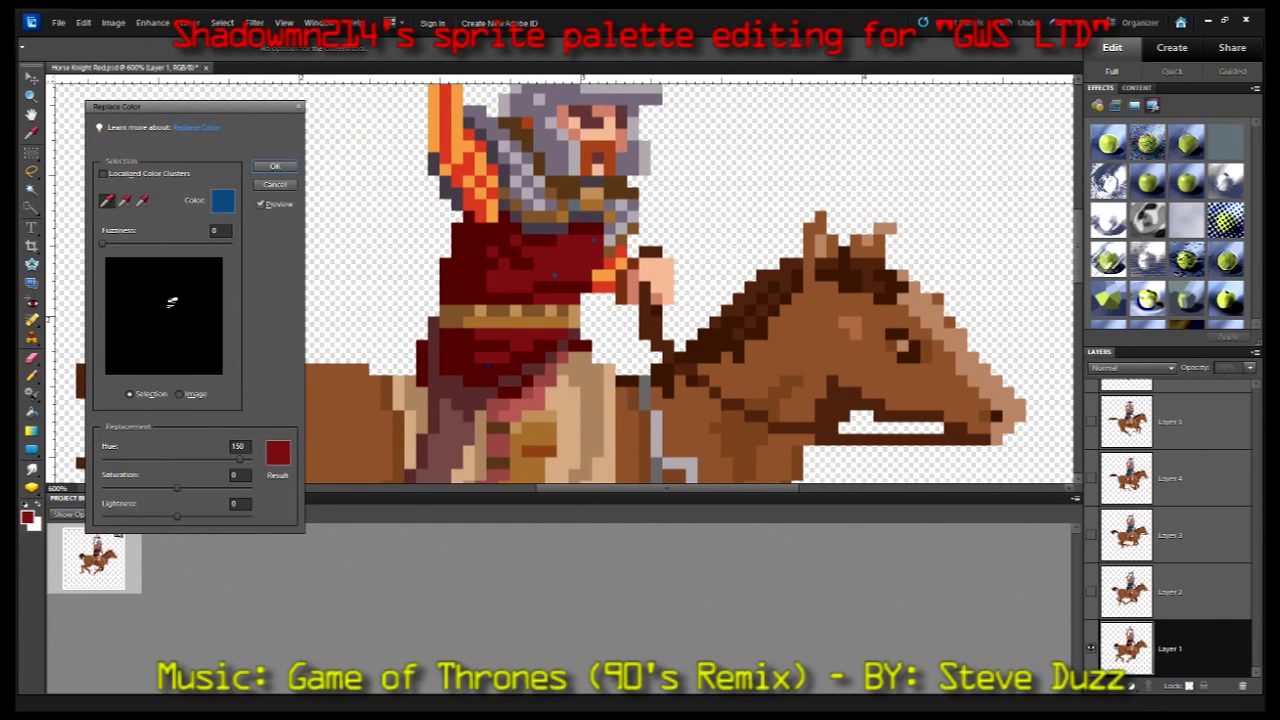
{"action": "left_click", "coordinate": [289, 170]}
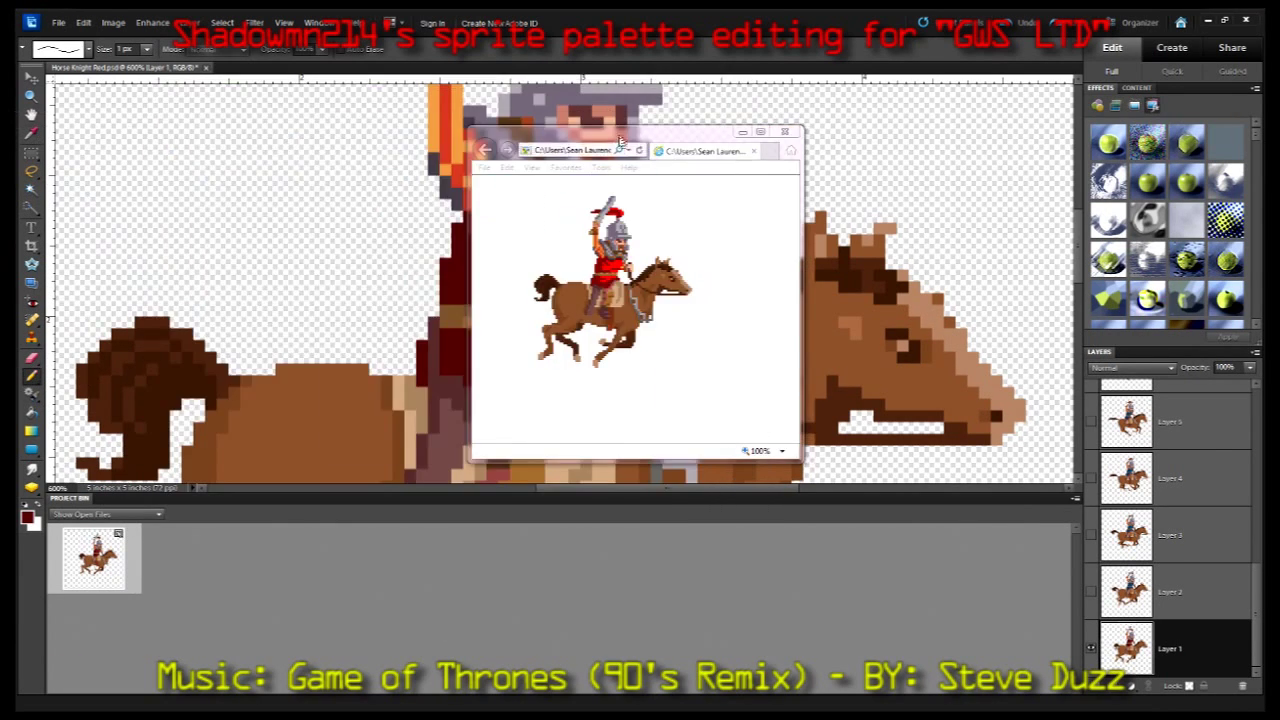
{"action": "left_click_drag", "start_coordinate": [624, 133], "coordinate": [211, 103]}
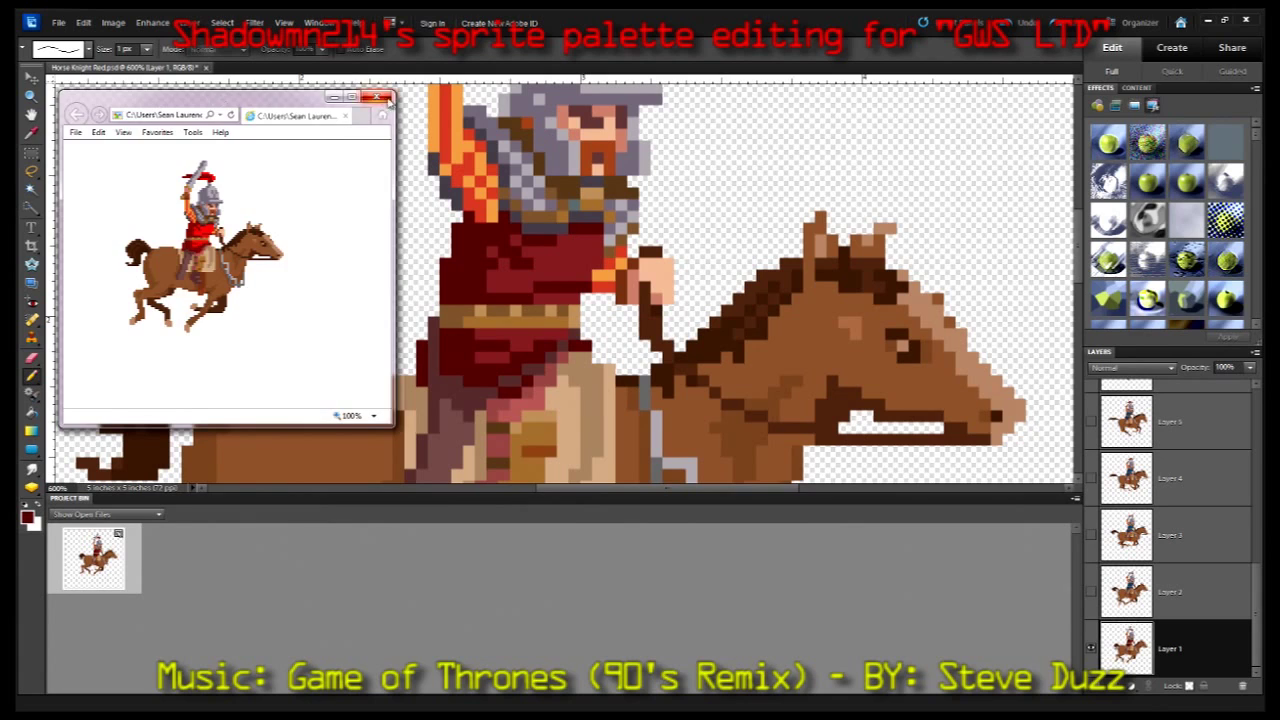
{"action": "left_click", "coordinate": [377, 97]}
- Reopen Replace Color and drag the hue to adjust the red tunic's shade
{"action": "left_click", "coordinate": [152, 22]}
{"action": "left_click", "coordinate": [152, 22]}
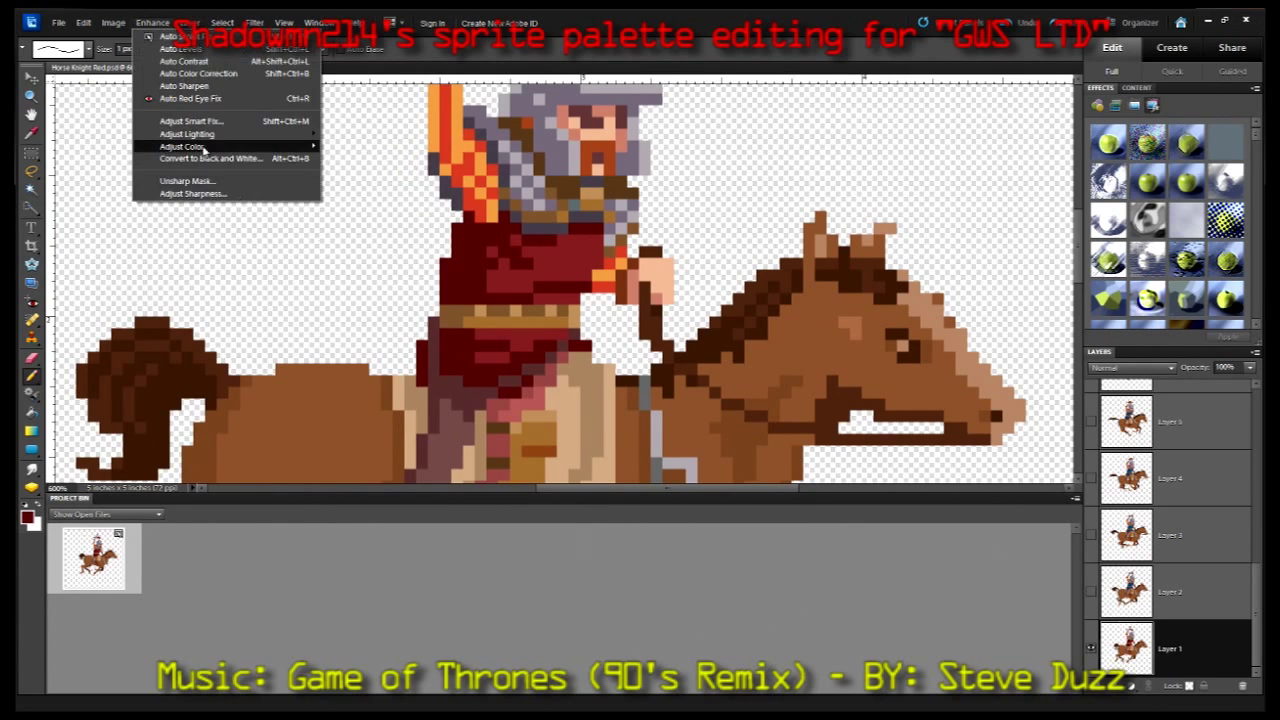
{"action": "left_click", "coordinate": [360, 182]}
{"action": "left_click_drag", "start_coordinate": [177, 459], "coordinate": [160, 474]}
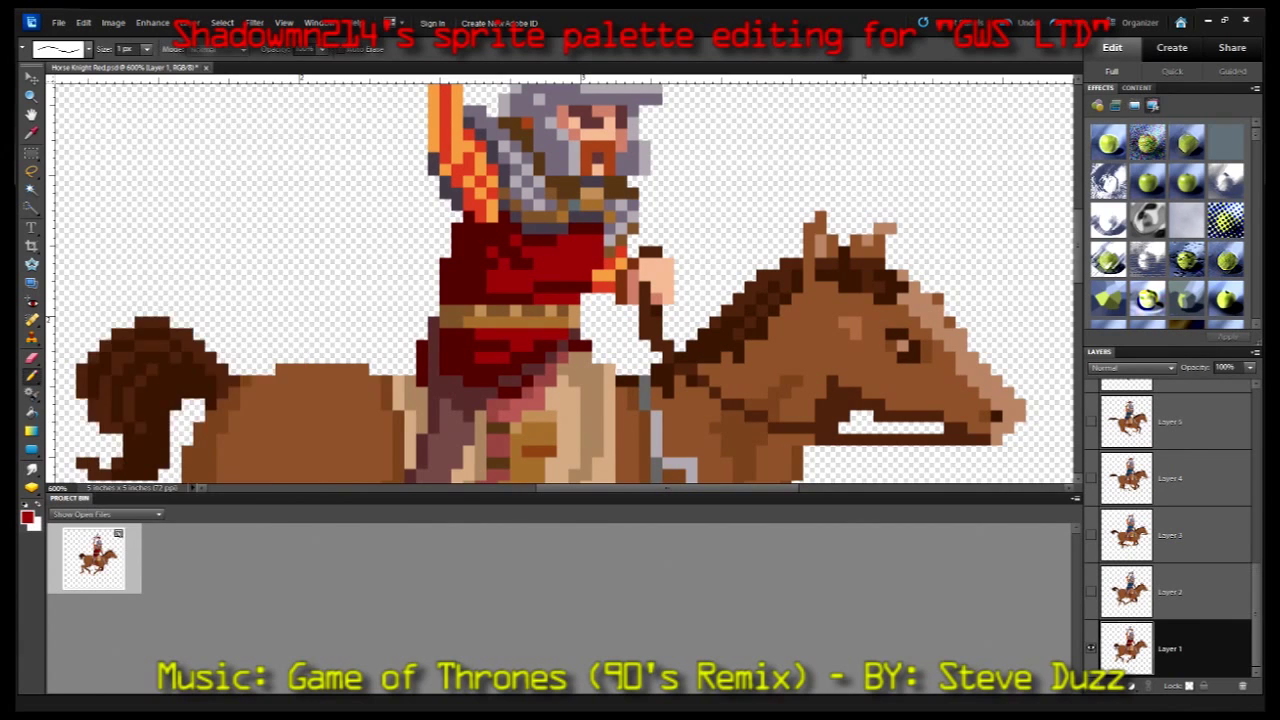
{"action": "left_click", "coordinate": [1170, 592]}
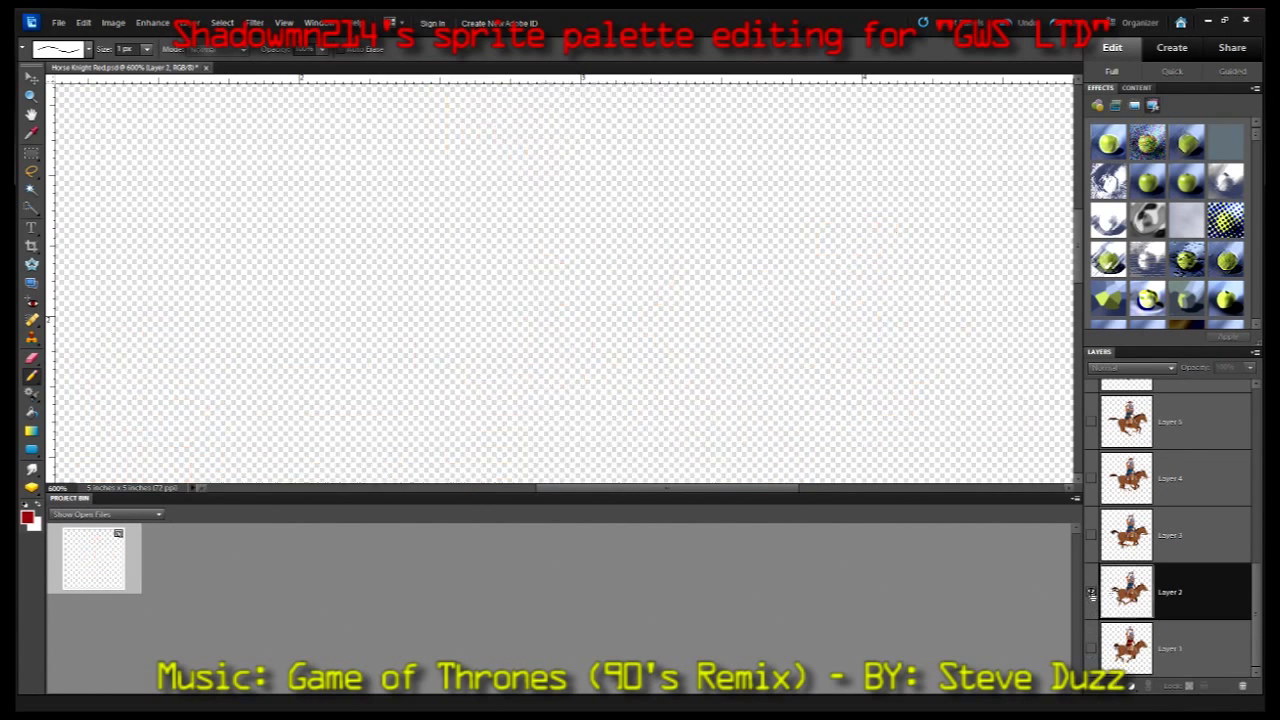
- Replace Layer 2's blue tunic with red, dismissing an error message
{"action": "left_click", "coordinate": [152, 22]}
{"action": "left_click", "coordinate": [360, 182]}
{"action": "left_click", "coordinate": [592, 254]}
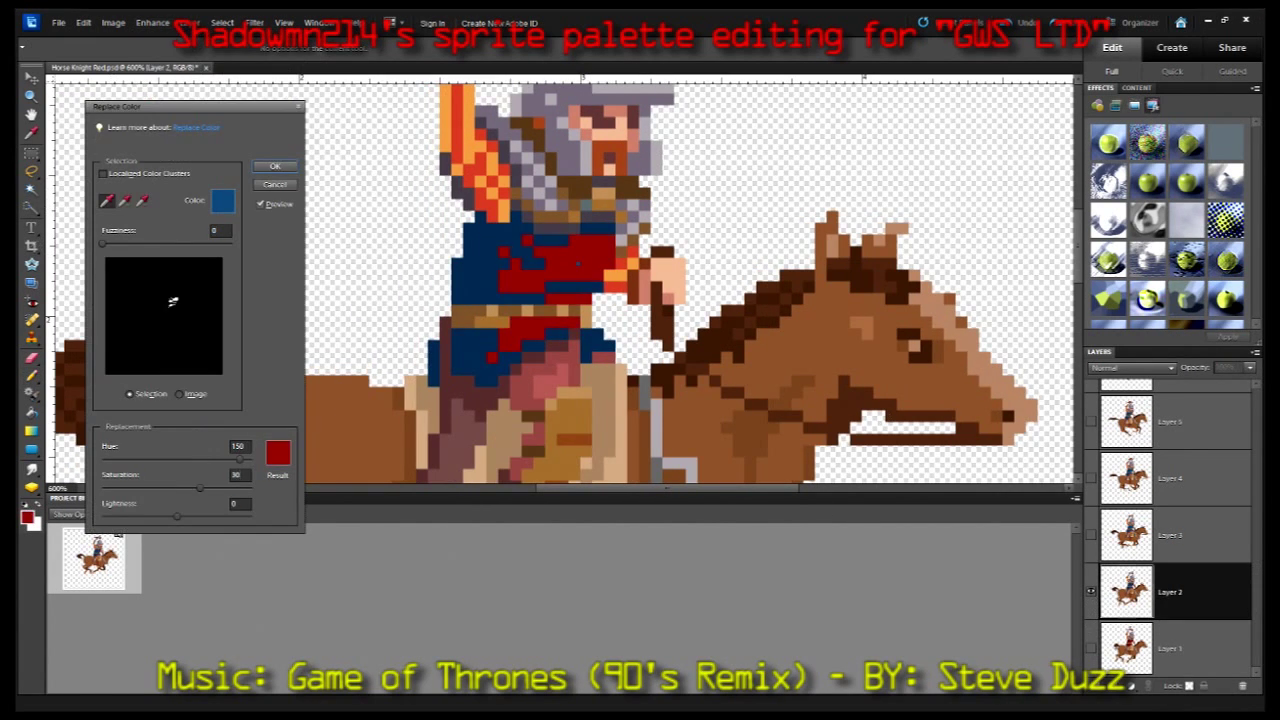
{"action": "left_click", "coordinate": [394, 270]}
{"action": "left_click", "coordinate": [631, 287]}
{"action": "left_click", "coordinate": [275, 184]}
{"action": "left_click", "coordinate": [113, 22]}
{"action": "left_click", "coordinate": [152, 22]}
{"action": "left_click", "coordinate": [371, 194]}
- Show and select Layer 3, then recolour its blue tunic red
{"action": "left_click", "coordinate": [271, 157]}
{"action": "left_click", "coordinate": [1170, 535]}
{"action": "left_click", "coordinate": [152, 22]}
{"action": "left_click", "coordinate": [365, 186]}
{"action": "left_click", "coordinate": [277, 170]}
{"action": "left_click", "coordinate": [152, 22]}
{"action": "left_click", "coordinate": [365, 186]}
{"action": "left_click", "coordinate": [275, 167]}
- Show and select Layer 1, then recolour its tunic red
{"action": "left_click", "coordinate": [1091, 535]}
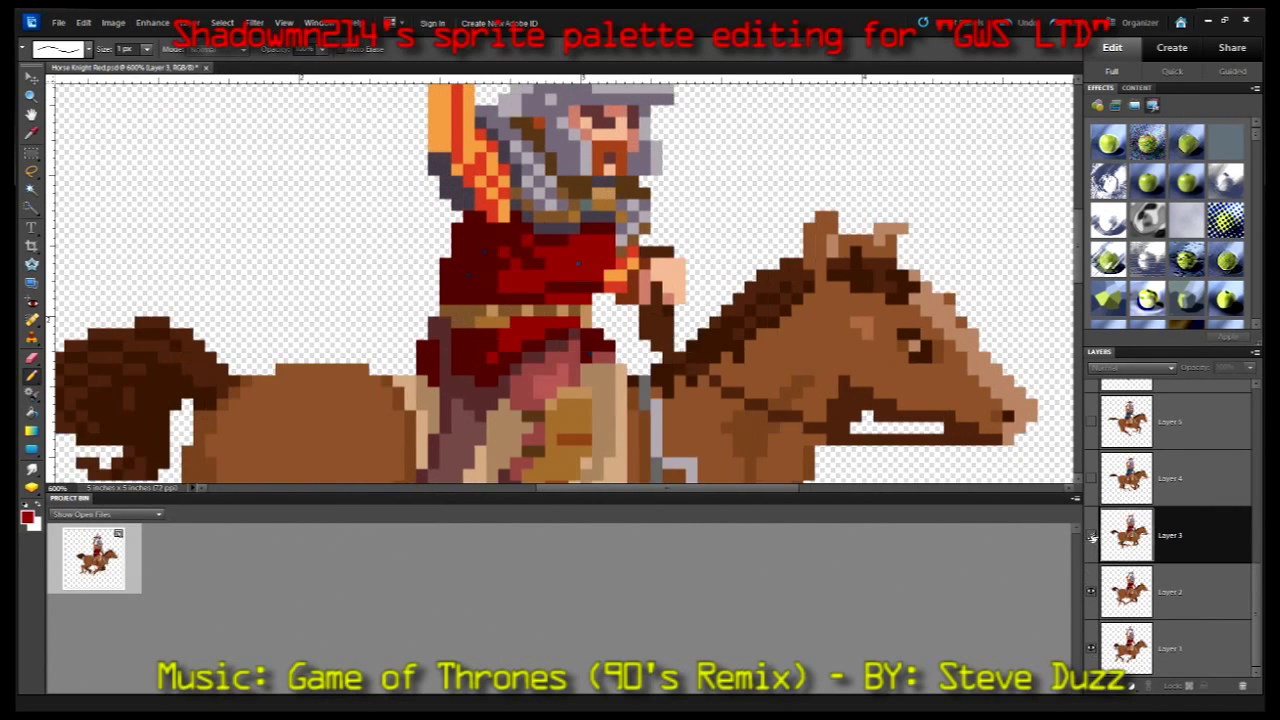
{"action": "left_click", "coordinate": [1170, 648]}
{"action": "left_click", "coordinate": [152, 22]}
{"action": "left_click", "coordinate": [365, 186]}
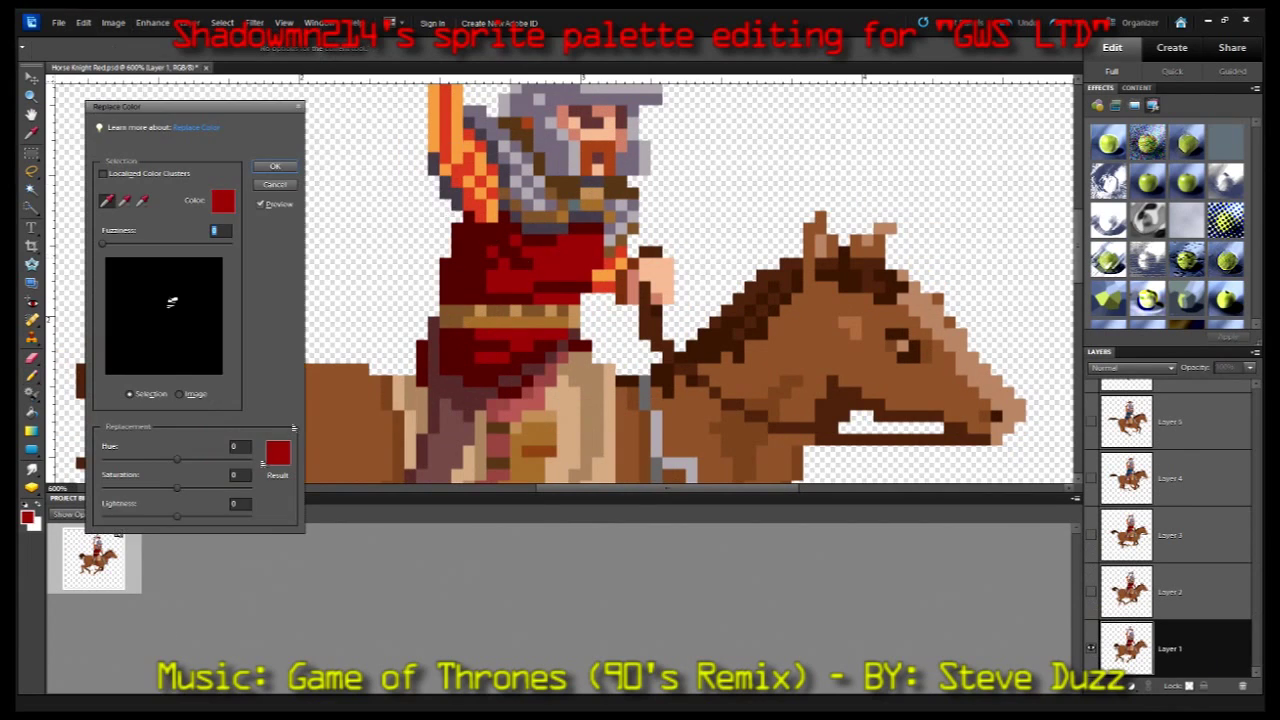
{"action": "left_click", "coordinate": [276, 167]}
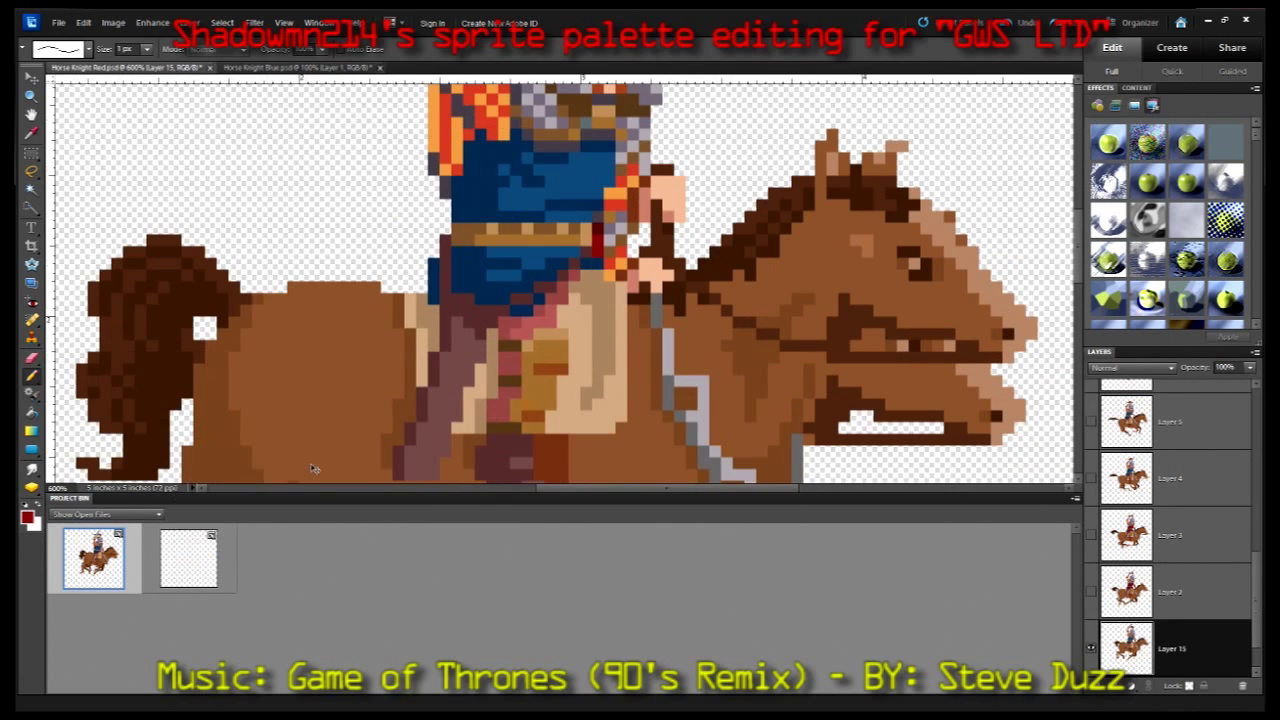
- Show the red-tunic Layer 1 and drag it to the trash to delete it
{"action": "scroll", "coordinate": [1170, 590], "scroll_direction": "down", "scroll_amount": 1}
{"action": "left_click", "coordinate": [1092, 592]}
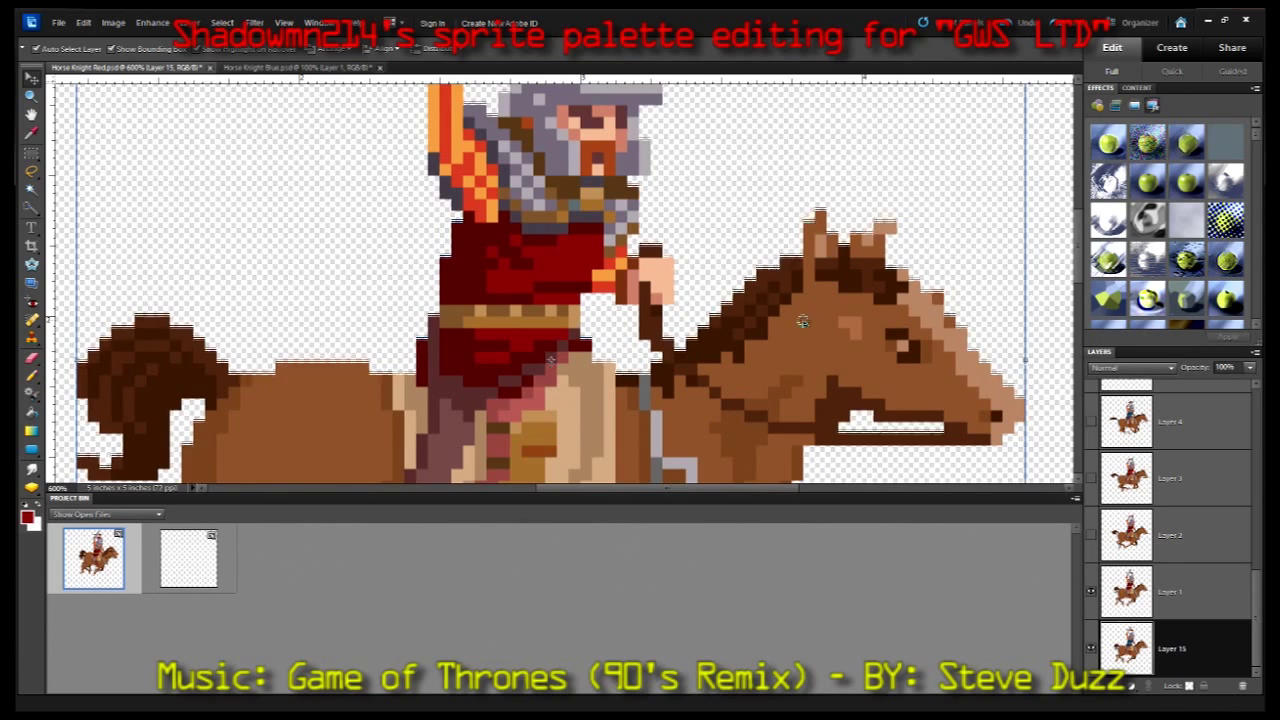
{"action": "left_click_drag", "start_coordinate": [1216, 595], "coordinate": [1180, 655]}
{"action": "left_click_drag", "start_coordinate": [1066, 588], "coordinate": [1243, 687]}
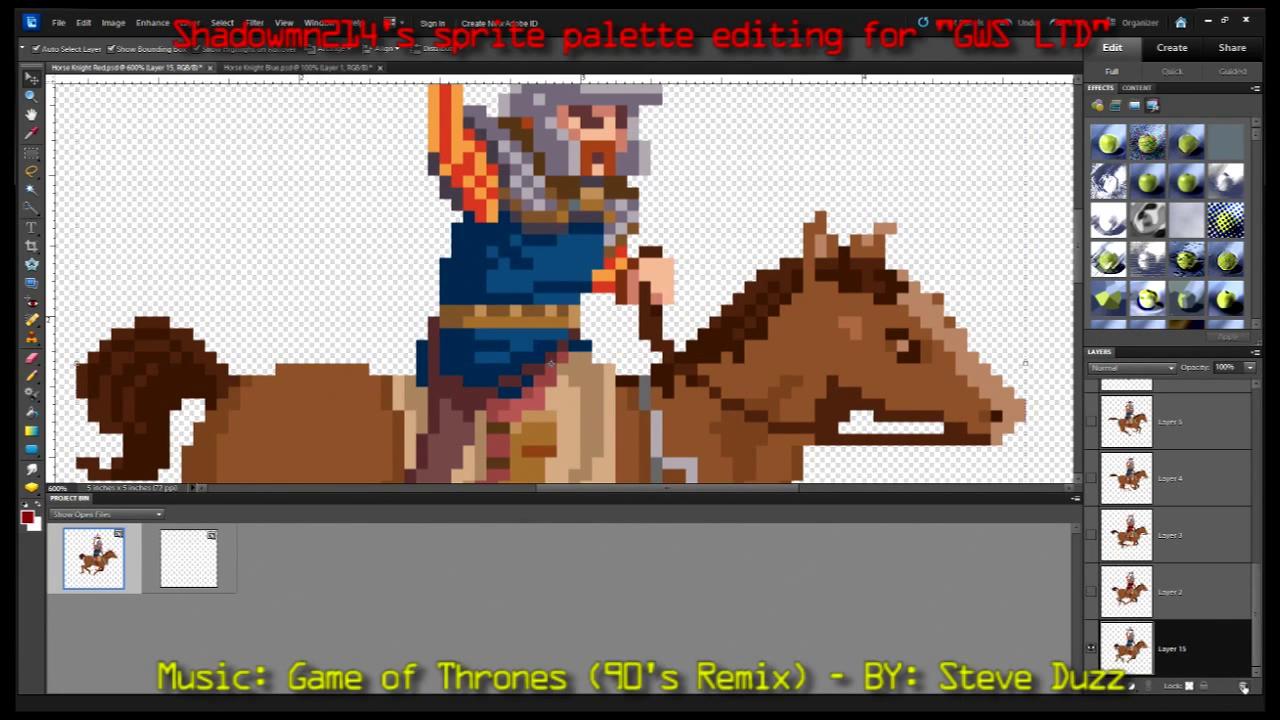
{"action": "left_click", "coordinate": [153, 22]}
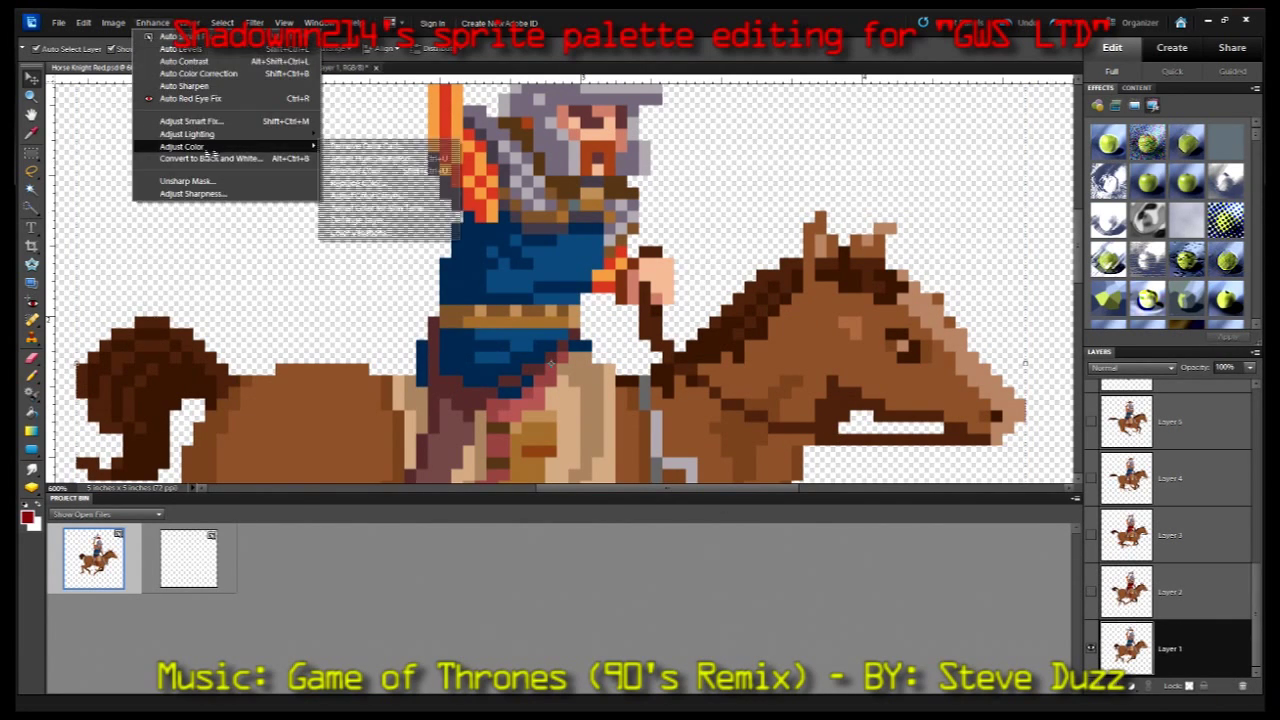
- Recolour the bottom frame's tunic red with two Replace Color passes
{"action": "left_click", "coordinate": [190, 128]}
{"action": "left_click", "coordinate": [275, 167]}
{"action": "left_click", "coordinate": [153, 22]}
{"action": "left_click", "coordinate": [190, 128]}
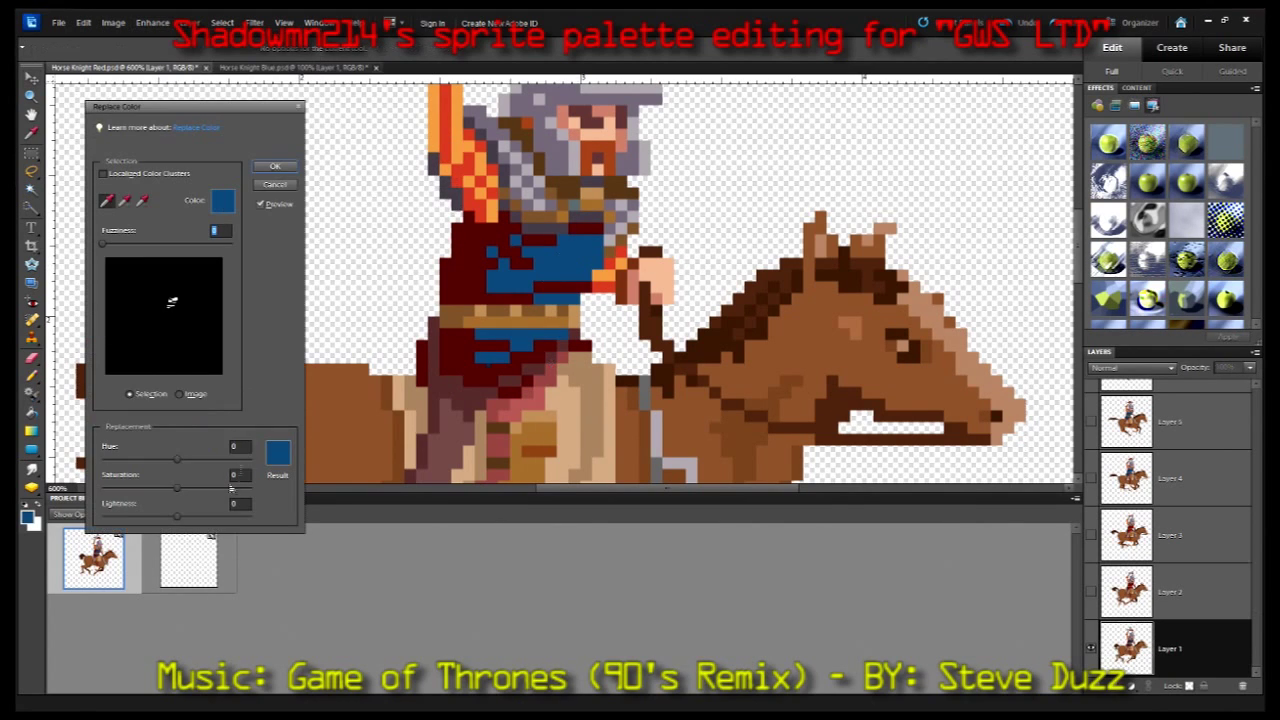
{"action": "type", "text": "150"}
{"action": "key", "text": "Return"}
- Toggle the Layer 2 and 3 frames, then recolour Layer 4's tunic red in two passes
{"action": "left_click", "coordinate": [1091, 591]}
{"action": "left_click", "coordinate": [1091, 535]}
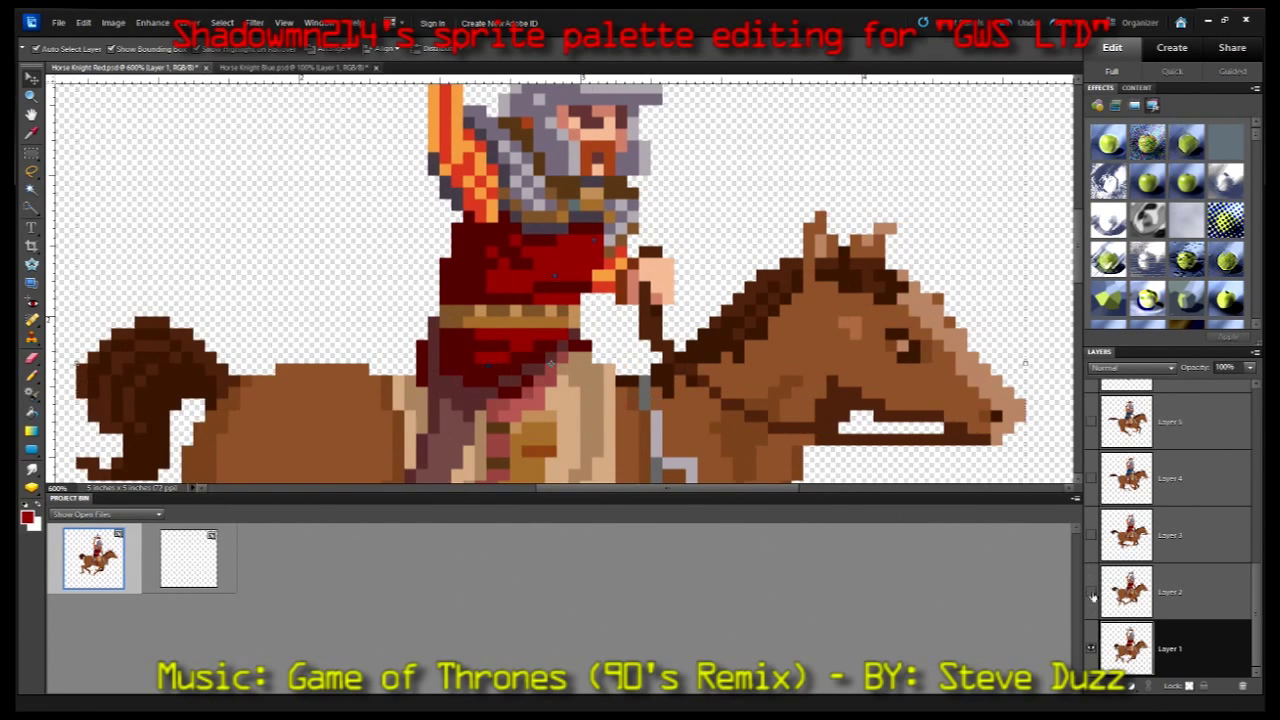
{"action": "left_click", "coordinate": [1091, 478]}
{"action": "left_click", "coordinate": [153, 22]}
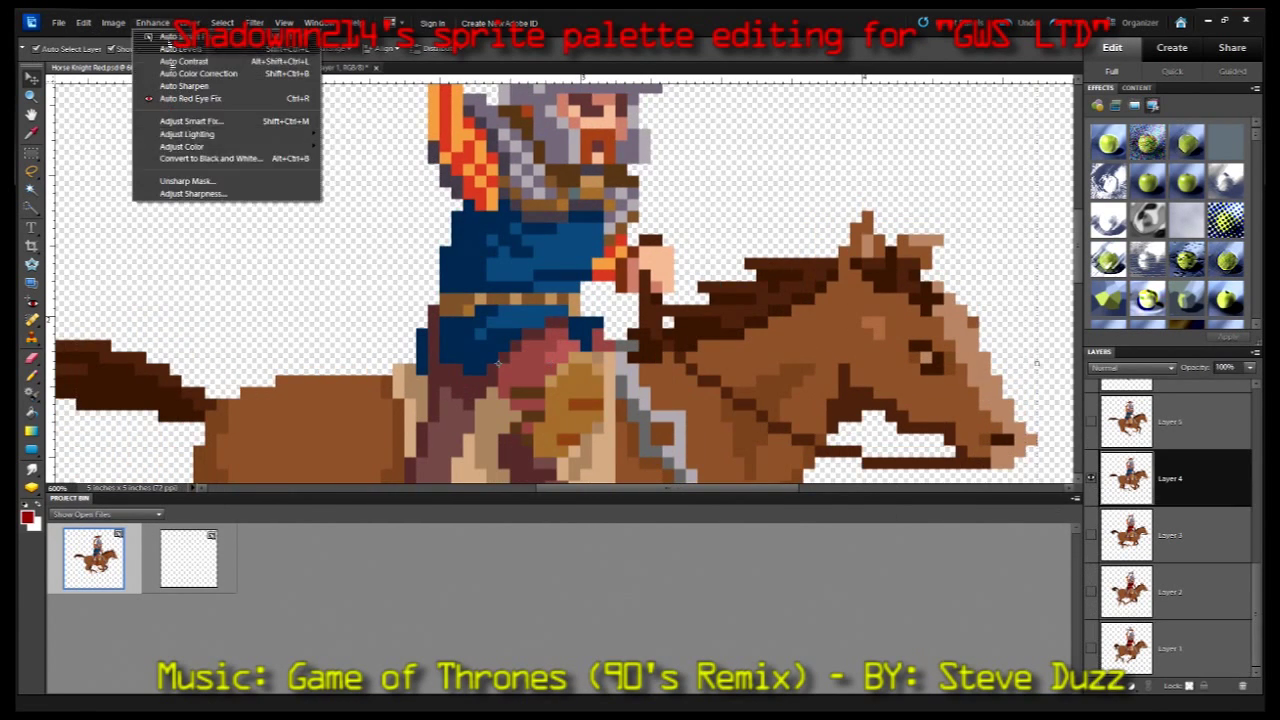
{"action": "left_click", "coordinate": [190, 128]}
{"action": "key", "text": "Return"}
{"action": "left_click", "coordinate": [153, 22]}
{"action": "left_click", "coordinate": [190, 128]}
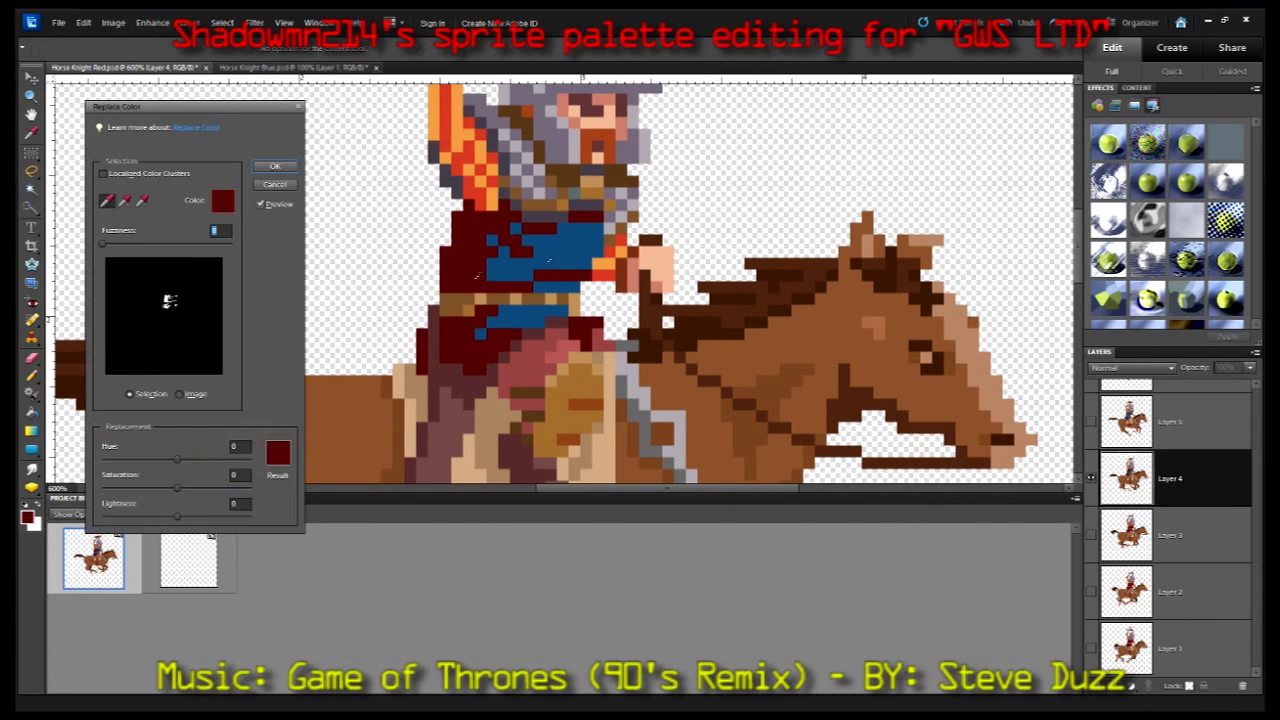
{"action": "left_click", "coordinate": [275, 166]}
- Recolour Layer 5's tunic red in two Replace Color passes
{"action": "left_click", "coordinate": [1091, 421]}
{"action": "left_click", "coordinate": [153, 22]}
{"action": "left_click", "coordinate": [190, 128]}
{"action": "left_click", "coordinate": [273, 168]}
{"action": "left_click", "coordinate": [153, 22]}
{"action": "left_click", "coordinate": [370, 182]}
{"action": "key", "text": "Return"}
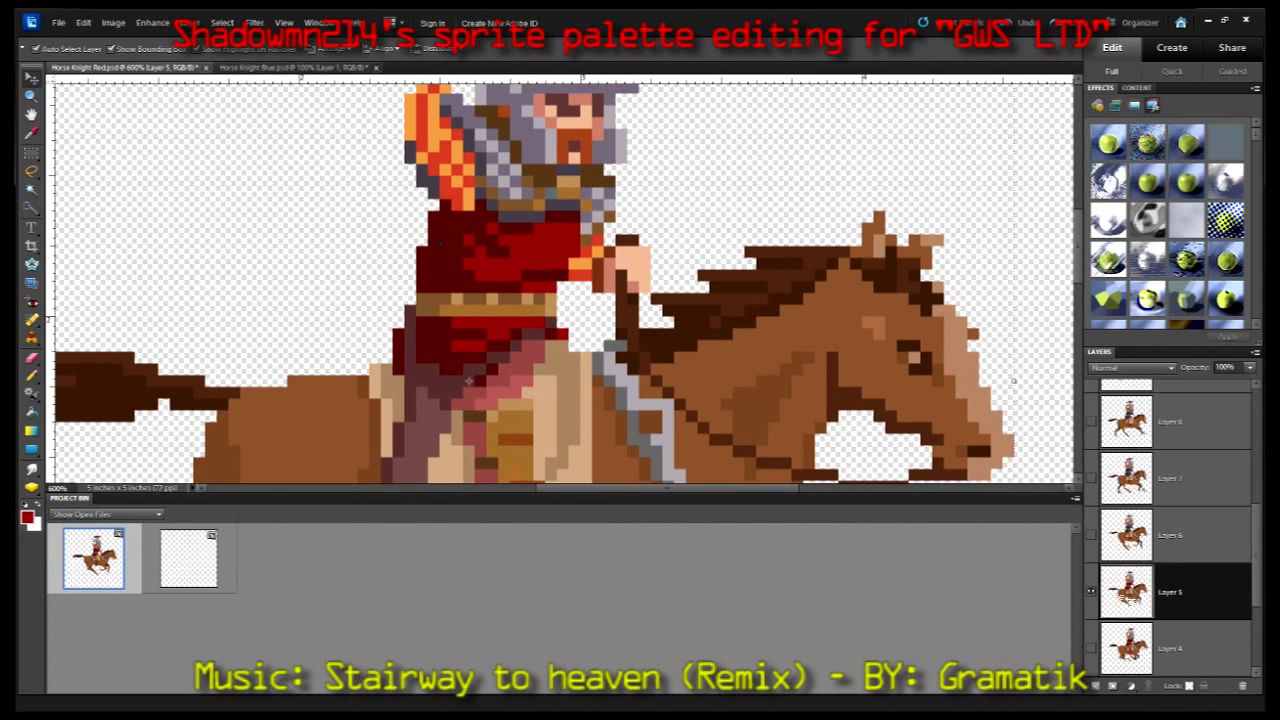
- Recolour Layer 6's tunic red in two Replace Color passes
{"action": "left_click", "coordinate": [1091, 534]}
{"action": "left_click", "coordinate": [153, 22]}
{"action": "left_click", "coordinate": [370, 182]}
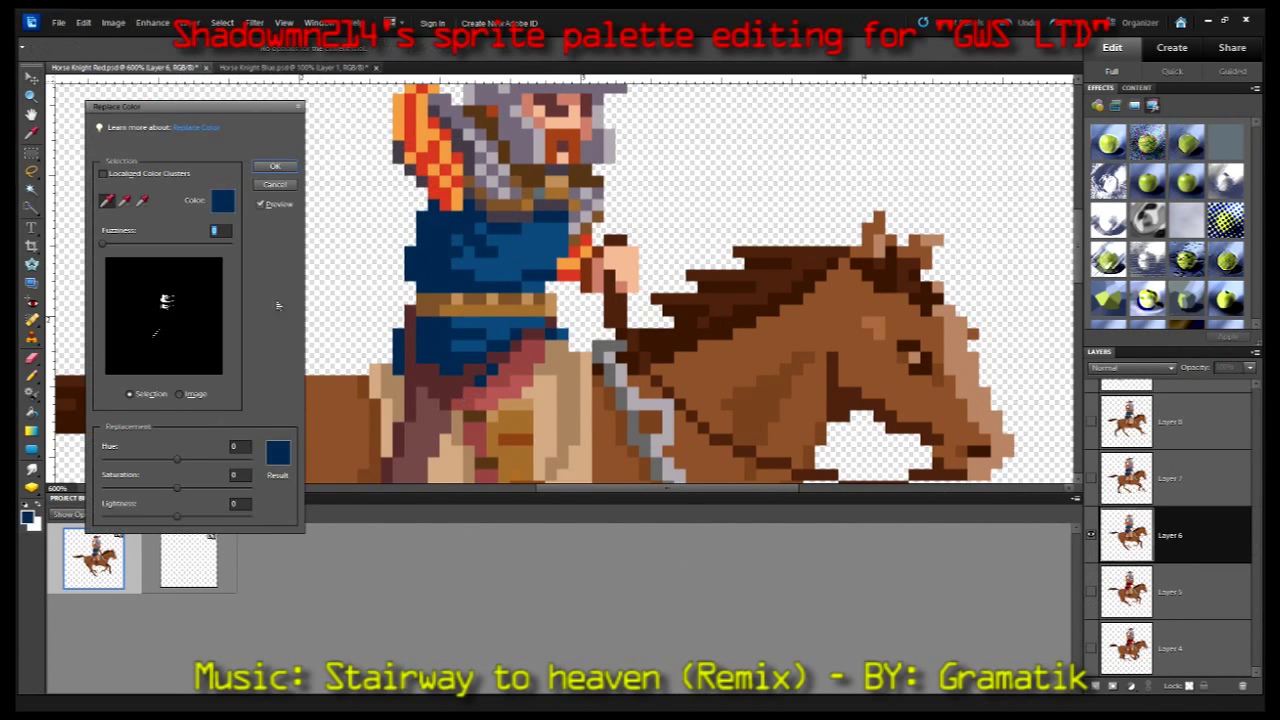
{"action": "left_click", "coordinate": [266, 170]}
{"action": "left_click", "coordinate": [153, 22]}
{"action": "left_click", "coordinate": [370, 182]}
- Recolour Layer 7's tunic red in two Replace Color passes
{"action": "left_click", "coordinate": [152, 22]}
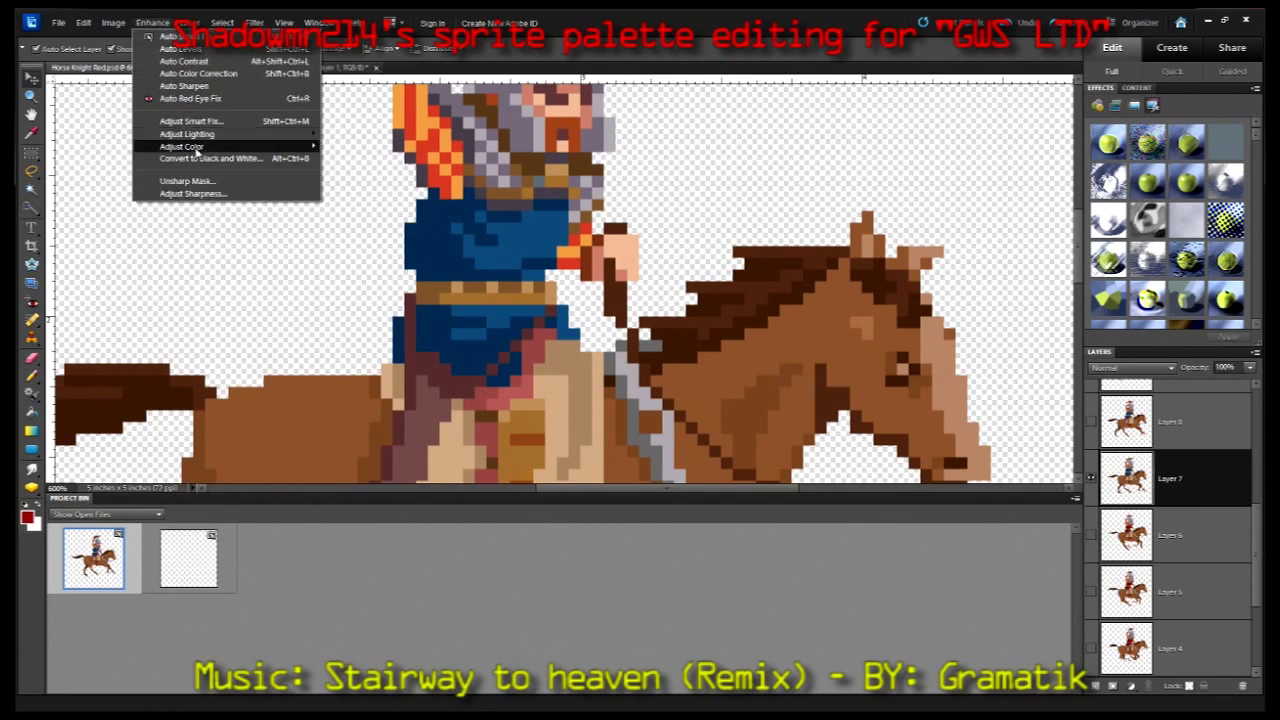
{"action": "left_click", "coordinate": [240, 134]}
{"action": "left_click", "coordinate": [274, 166]}
{"action": "left_click", "coordinate": [152, 22]}
{"action": "left_click", "coordinate": [360, 178]}
{"action": "left_click", "coordinate": [275, 167]}
- Select Layer 8 and start Replace Color on its tunic
{"action": "left_click", "coordinate": [1170, 421]}
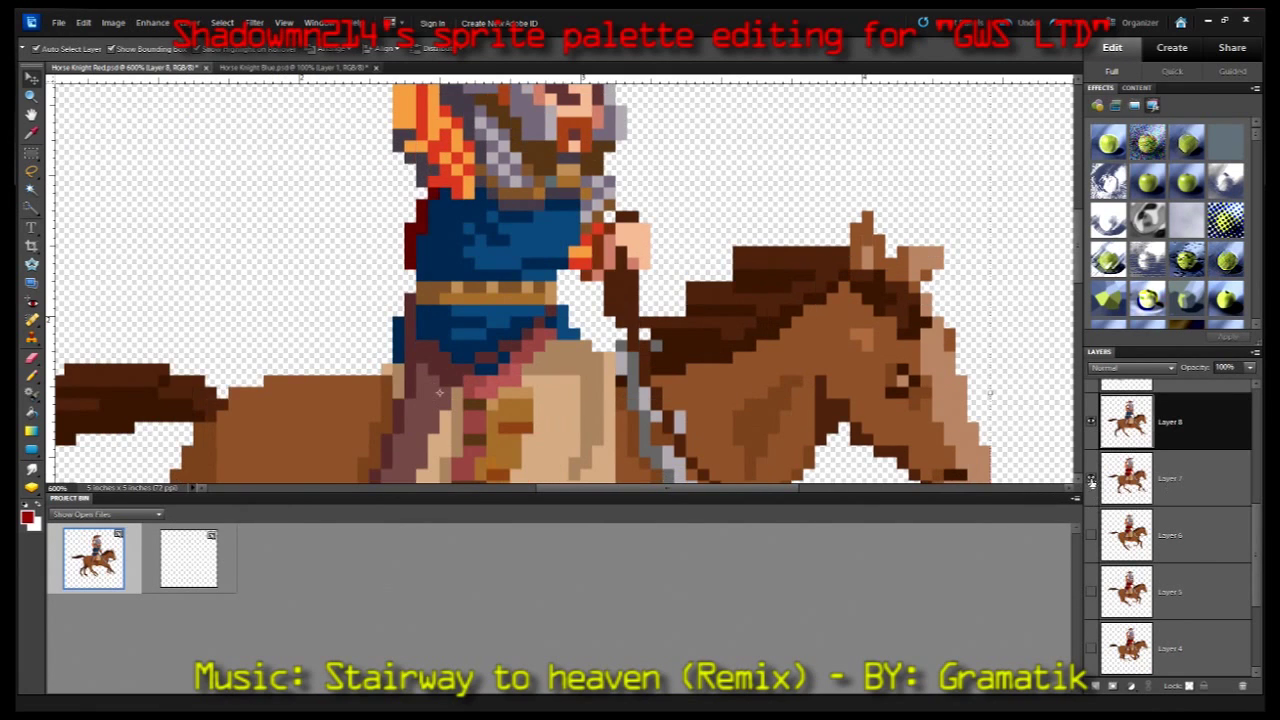
{"action": "left_click", "coordinate": [152, 22]}
{"action": "left_click", "coordinate": [360, 178]}
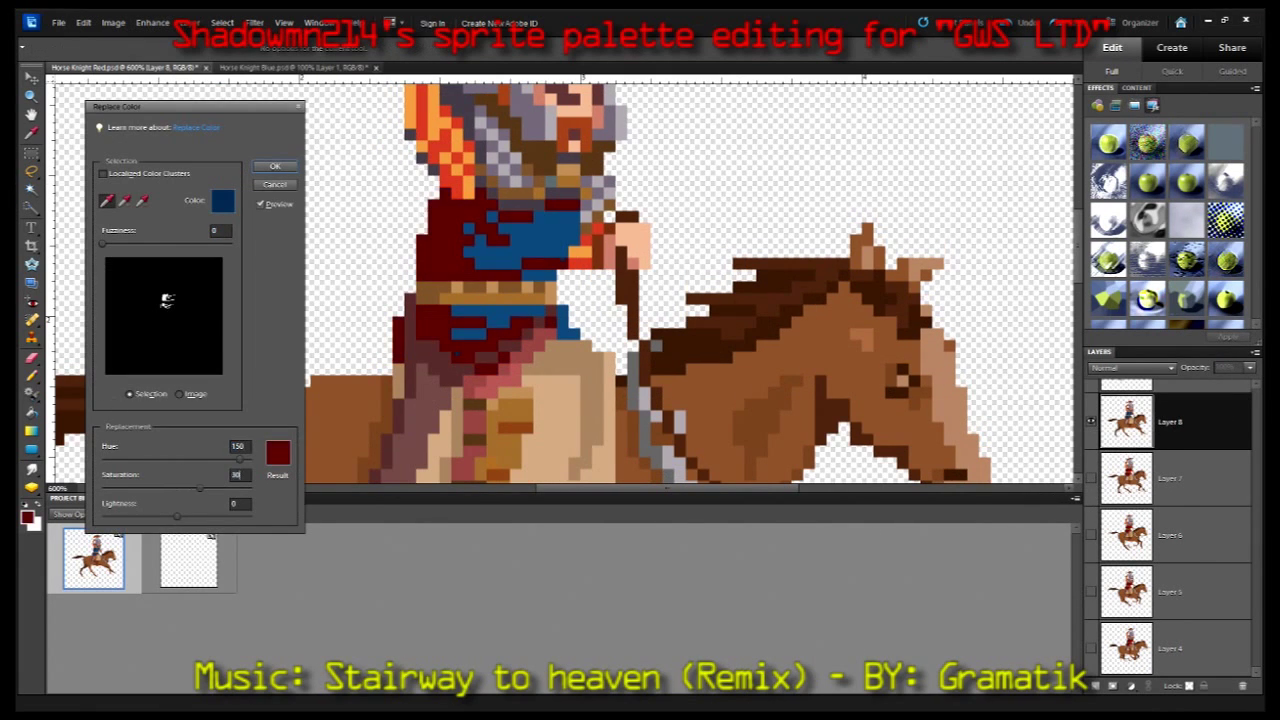
- Finish replacing the blue tunic colour with red on Layer 8
{"action": "left_click", "coordinate": [275, 166]}
{"action": "left_click", "coordinate": [152, 22]}
{"action": "left_click", "coordinate": [360, 178]}
{"action": "left_click", "coordinate": [275, 166]}
- Recolour Layer 9's blue tunic red with two Replace Color passes
{"action": "left_click", "coordinate": [1170, 648]}
{"action": "left_click", "coordinate": [152, 22]}
{"action": "left_click", "coordinate": [360, 178]}
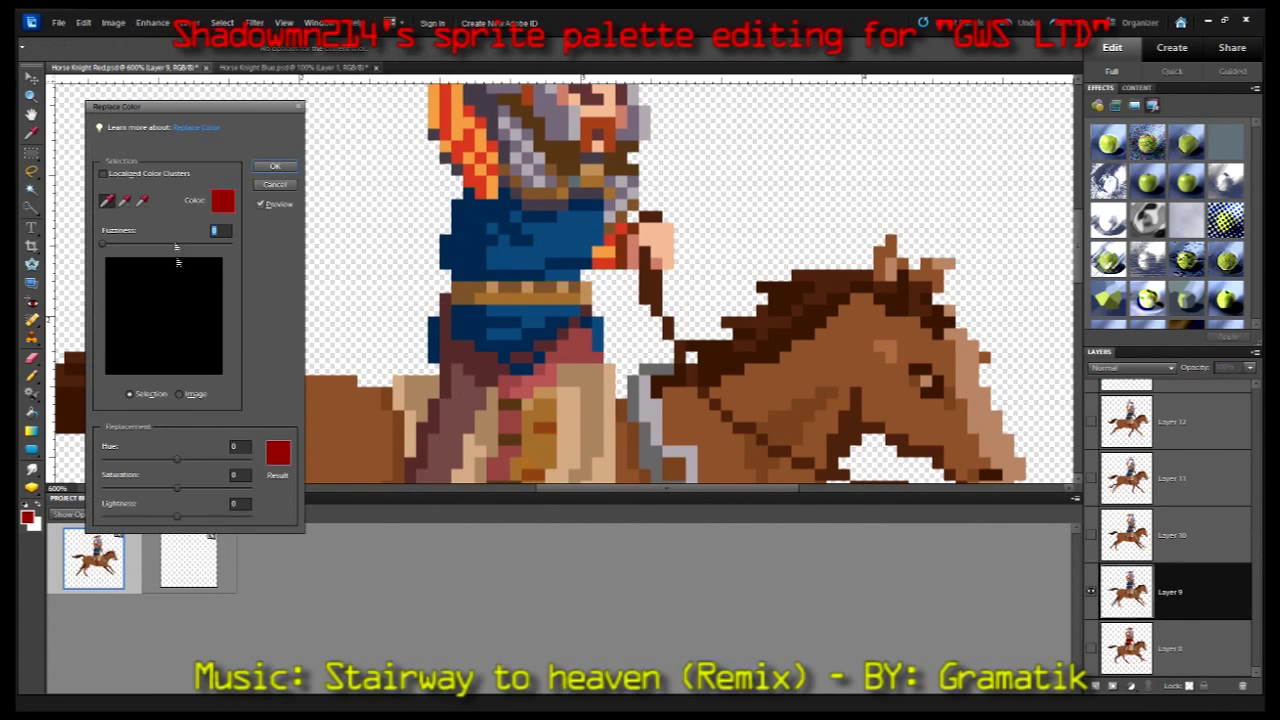
{"action": "left_click", "coordinate": [268, 166]}
{"action": "left_click", "coordinate": [152, 22]}
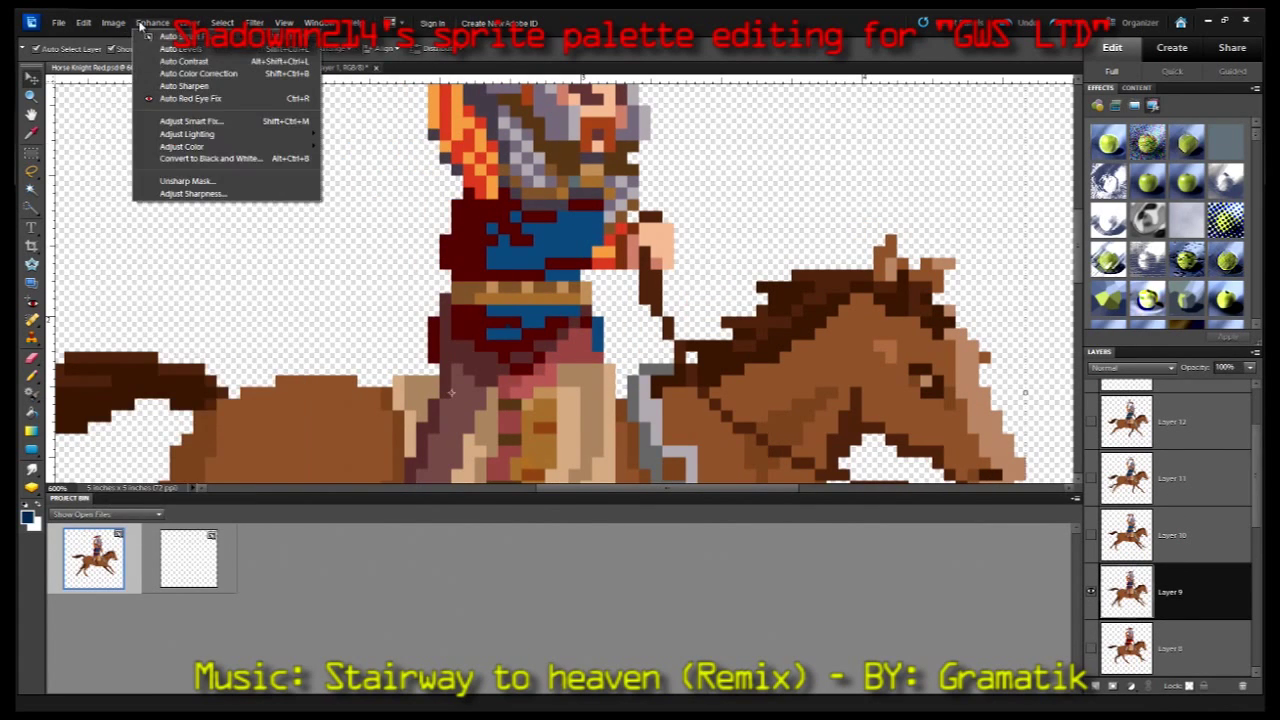
{"action": "left_click", "coordinate": [360, 178]}
{"action": "left_click", "coordinate": [268, 168]}
- Recolour Layer 10's blue tunic red with two Replace Color passes
{"action": "left_click", "coordinate": [1170, 535]}
{"action": "left_click", "coordinate": [152, 22]}
{"action": "left_click", "coordinate": [360, 178]}
{"action": "left_click", "coordinate": [280, 168]}
{"action": "left_click", "coordinate": [152, 22]}
{"action": "left_click", "coordinate": [360, 178]}
{"action": "left_click", "coordinate": [275, 166]}
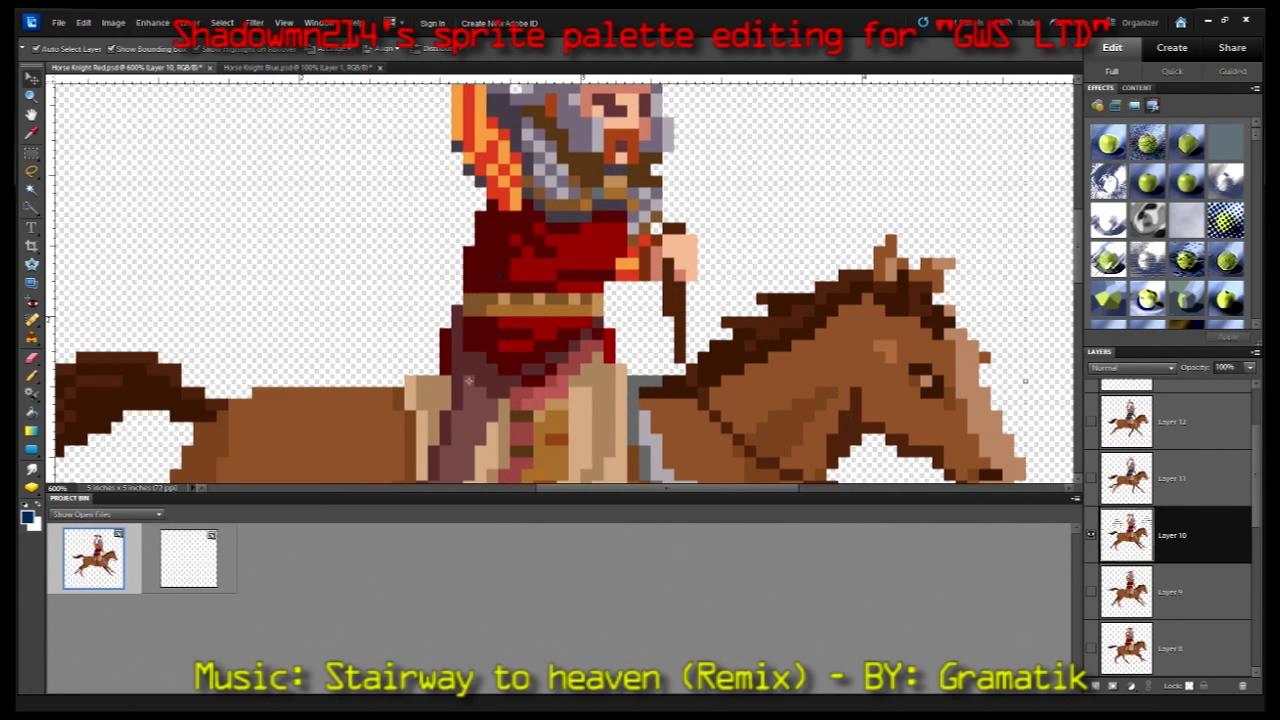
- Recolour Layer 11's blue tunic red, adjusting replacement saturation
{"action": "left_click", "coordinate": [1170, 478]}
{"action": "left_click", "coordinate": [152, 22]}
{"action": "left_click", "coordinate": [360, 178]}
{"action": "left_click", "coordinate": [555, 270]}
{"action": "left_click", "coordinate": [275, 166]}
{"action": "left_click", "coordinate": [152, 22]}
{"action": "left_click", "coordinate": [360, 178]}
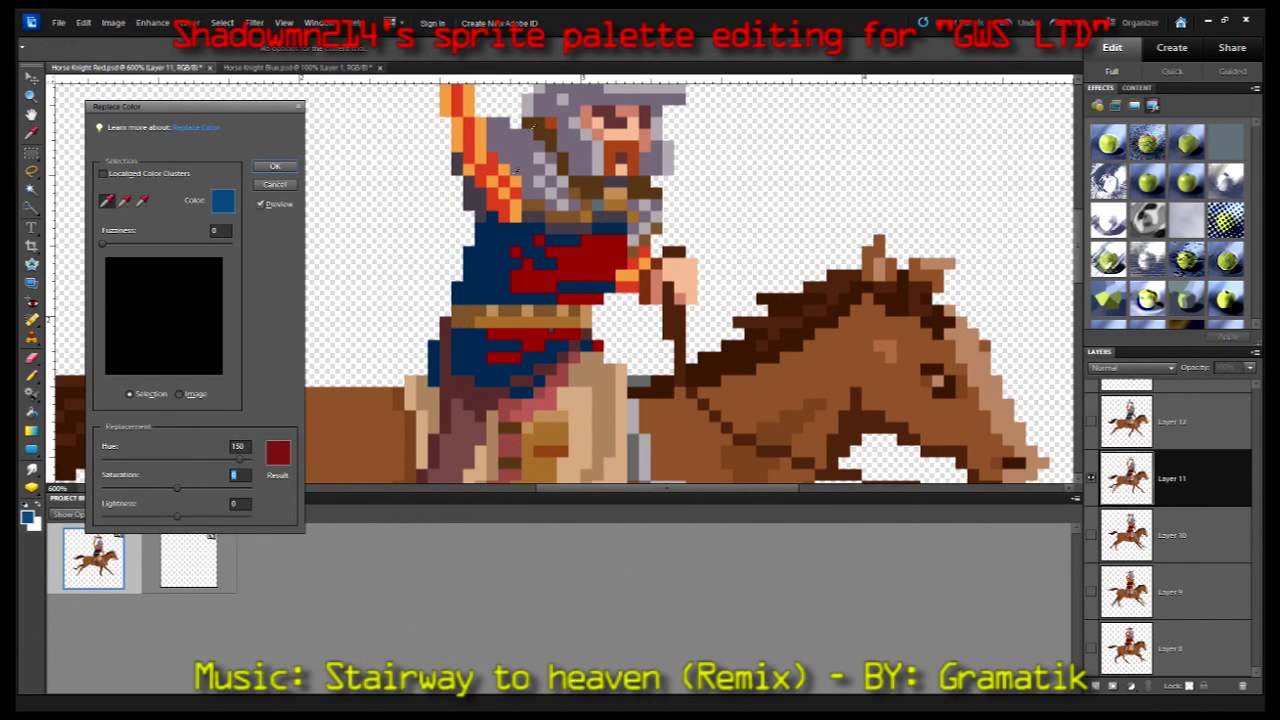
{"action": "left_click", "coordinate": [277, 168]}
- Apply the red Replace Color to the tunics on Layers 12 and 13
{"action": "left_click", "coordinate": [1170, 421]}
{"action": "left_click", "coordinate": [152, 22]}
{"action": "left_click", "coordinate": [360, 178]}
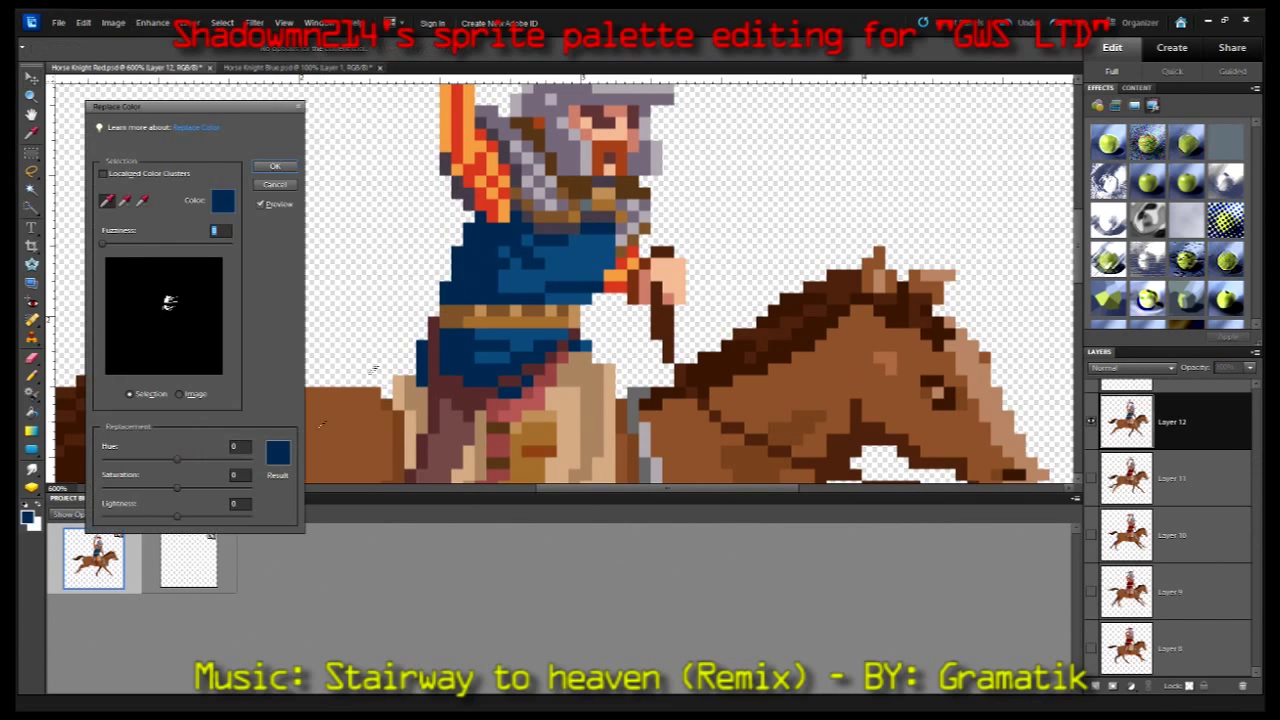
{"action": "left_click", "coordinate": [275, 166]}
{"action": "left_click", "coordinate": [1170, 464]}
{"action": "left_click", "coordinate": [152, 22]}
{"action": "left_click", "coordinate": [360, 178]}
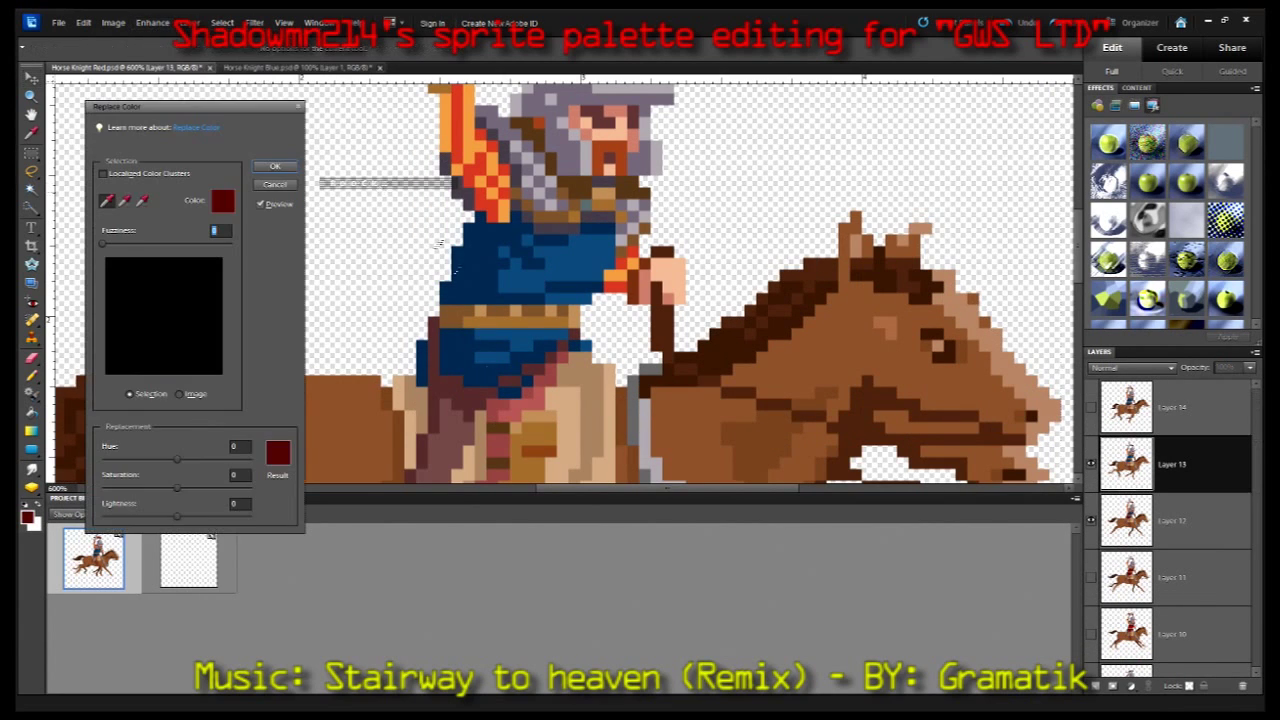
{"action": "left_click", "coordinate": [275, 166]}
- Replace the leftover blue with red on Layers 12 and 13
{"action": "left_click", "coordinate": [1170, 521]}
{"action": "left_click", "coordinate": [152, 22]}
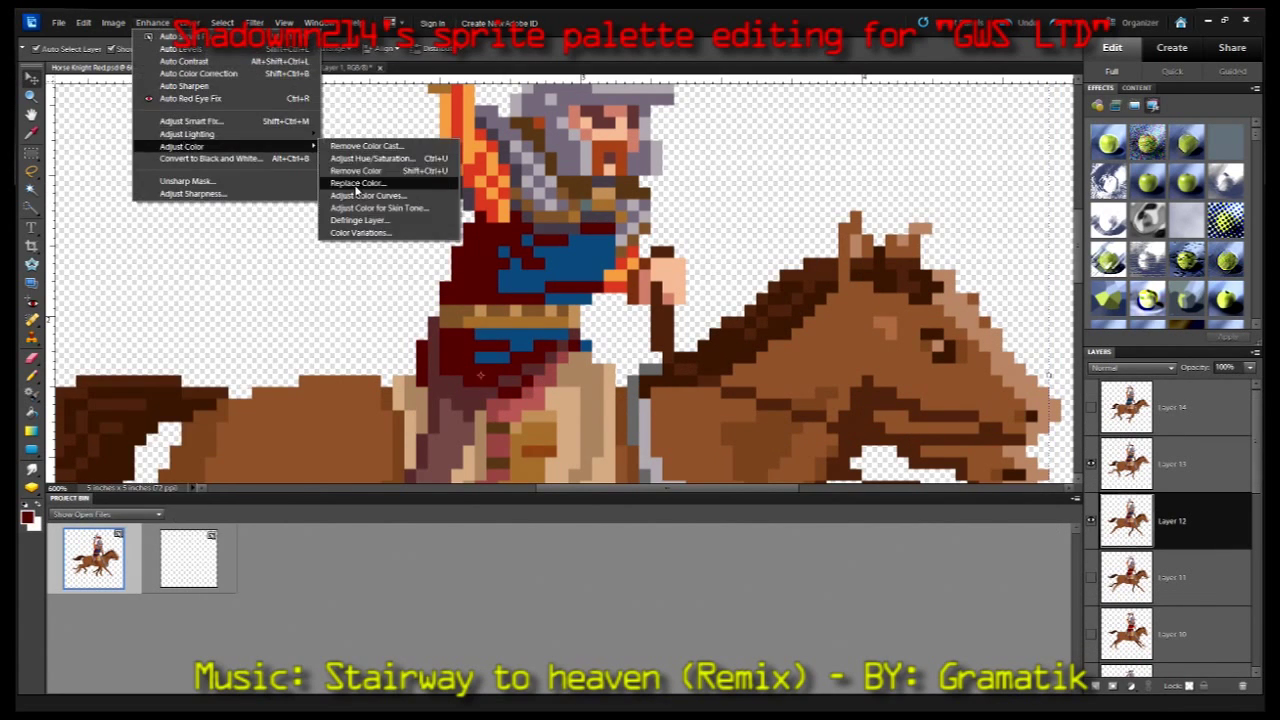
{"action": "left_click", "coordinate": [360, 178]}
{"action": "left_click", "coordinate": [289, 171]}
{"action": "left_click", "coordinate": [152, 22]}
{"action": "left_click", "coordinate": [360, 178]}
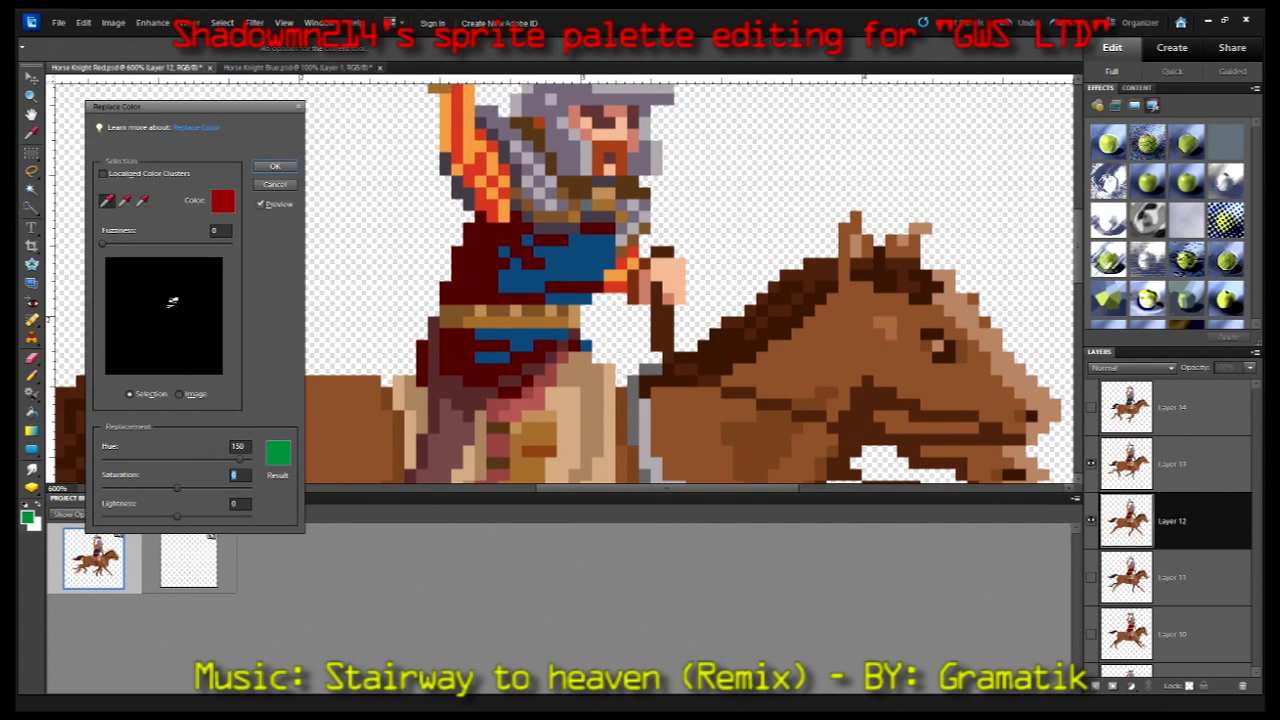
{"action": "left_click", "coordinate": [275, 166]}
{"action": "left_click", "coordinate": [1170, 464]}
{"action": "left_click", "coordinate": [152, 22]}
{"action": "left_click", "coordinate": [360, 178]}
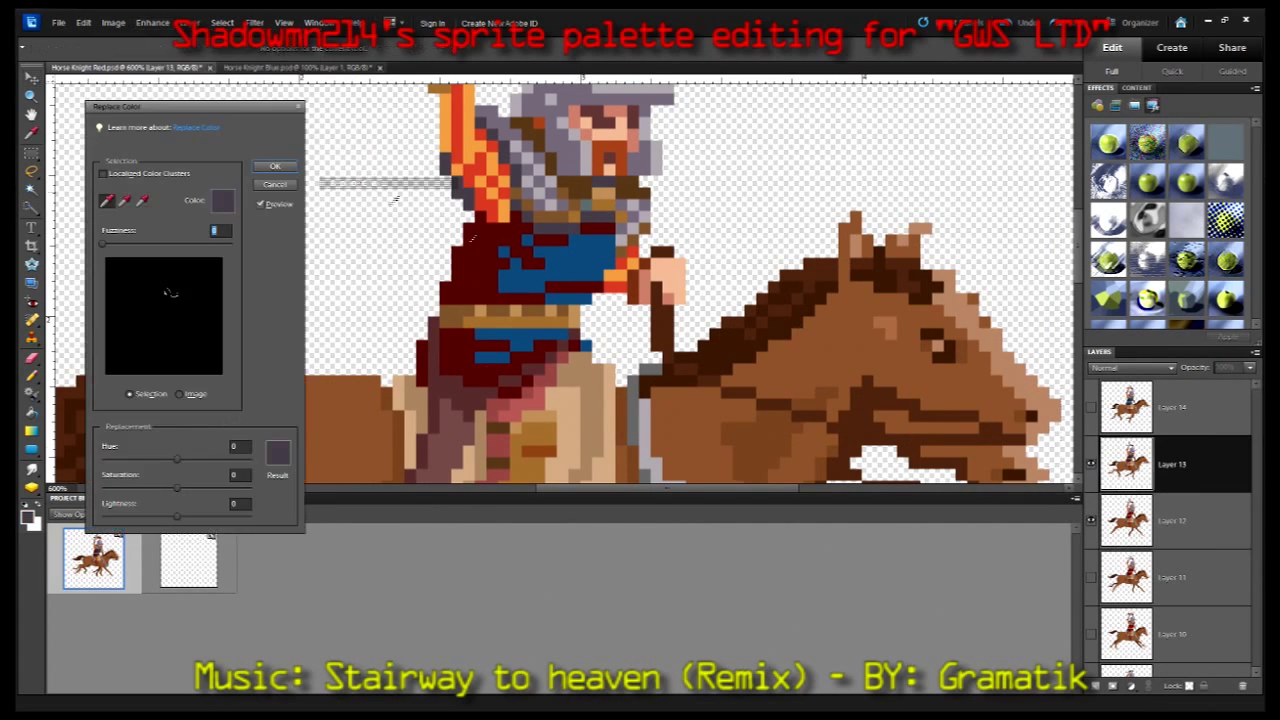
{"action": "left_click", "coordinate": [275, 166]}
- Sample the blue on Layer 14 and shift its hue to dark red
{"action": "left_click", "coordinate": [1170, 407]}
{"action": "left_click", "coordinate": [152, 22]}
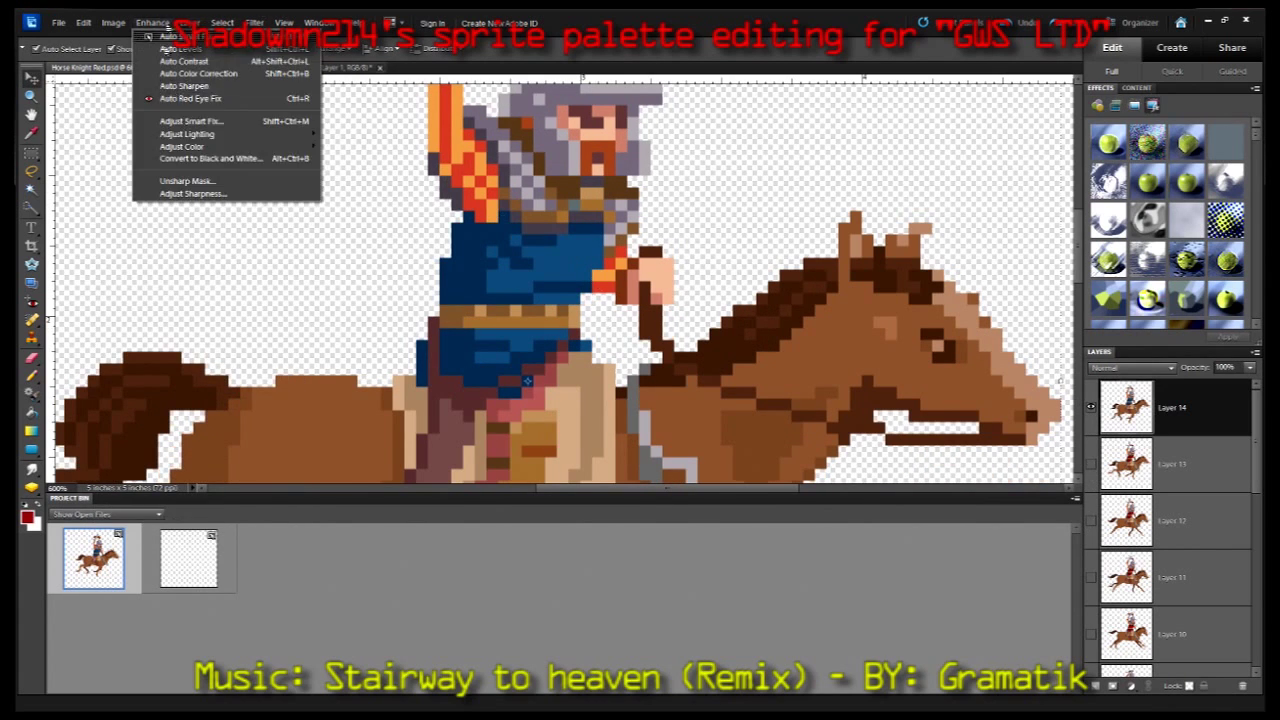
{"action": "left_click", "coordinate": [360, 178]}
{"action": "left_click", "coordinate": [275, 166]}
{"action": "left_click", "coordinate": [152, 22]}
{"action": "left_click", "coordinate": [360, 178]}
{"action": "left_click", "coordinate": [275, 166]}
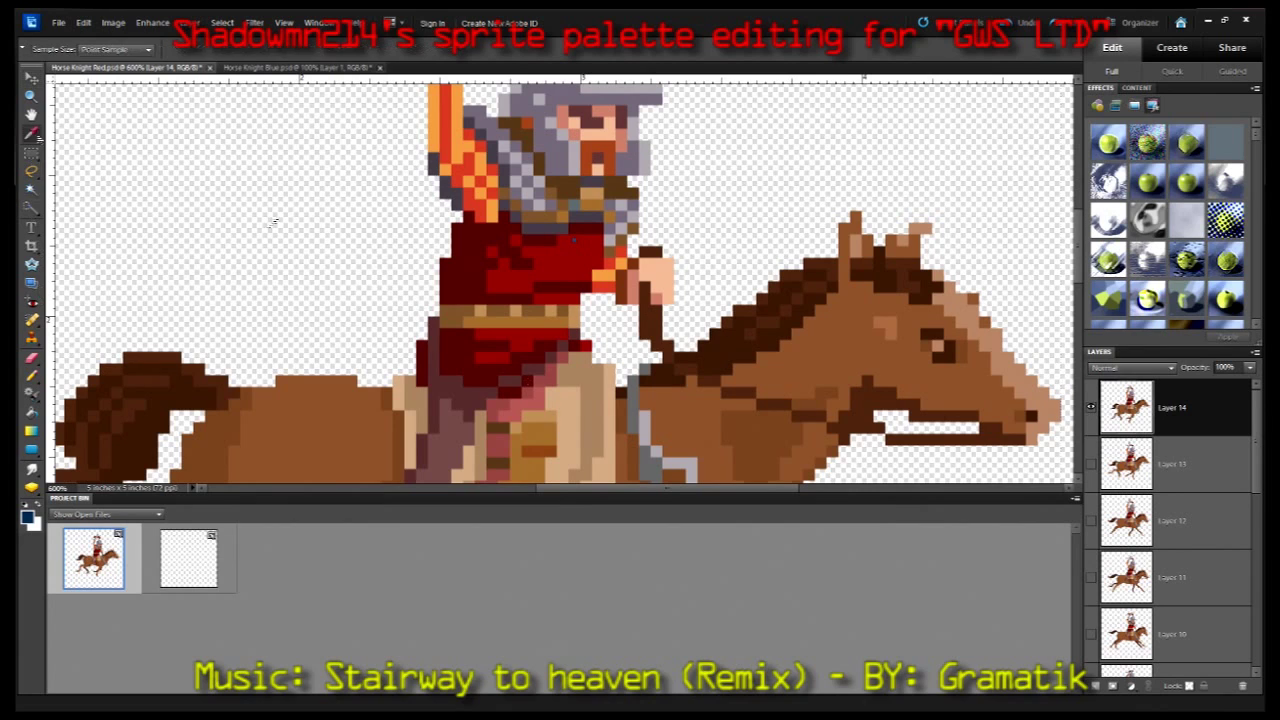
- Hide upper frames to step down from Layer 14 to Layer 5, checking the red tunic
{"action": "left_click", "coordinate": [1180, 462]}
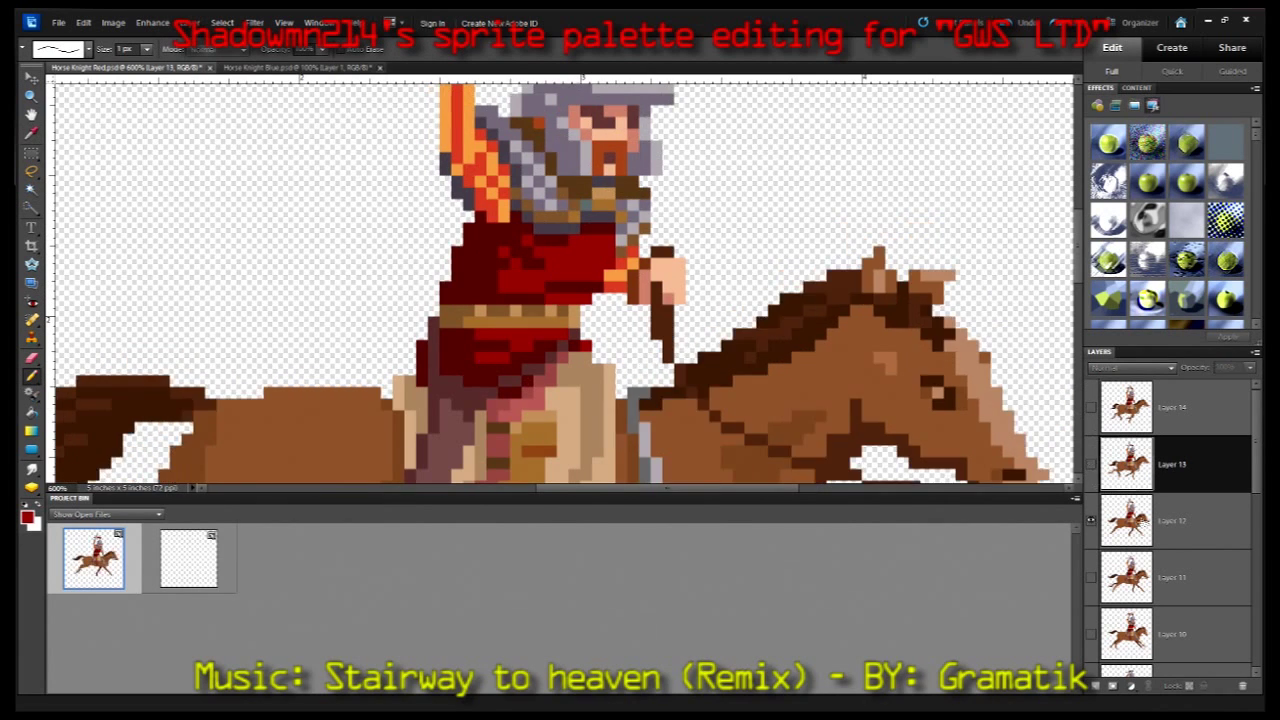
{"action": "left_click", "coordinate": [1170, 520]}
{"action": "left_click", "coordinate": [628, 287]}
{"action": "key", "text": "Escape"}
{"action": "left_click", "coordinate": [1170, 577]}
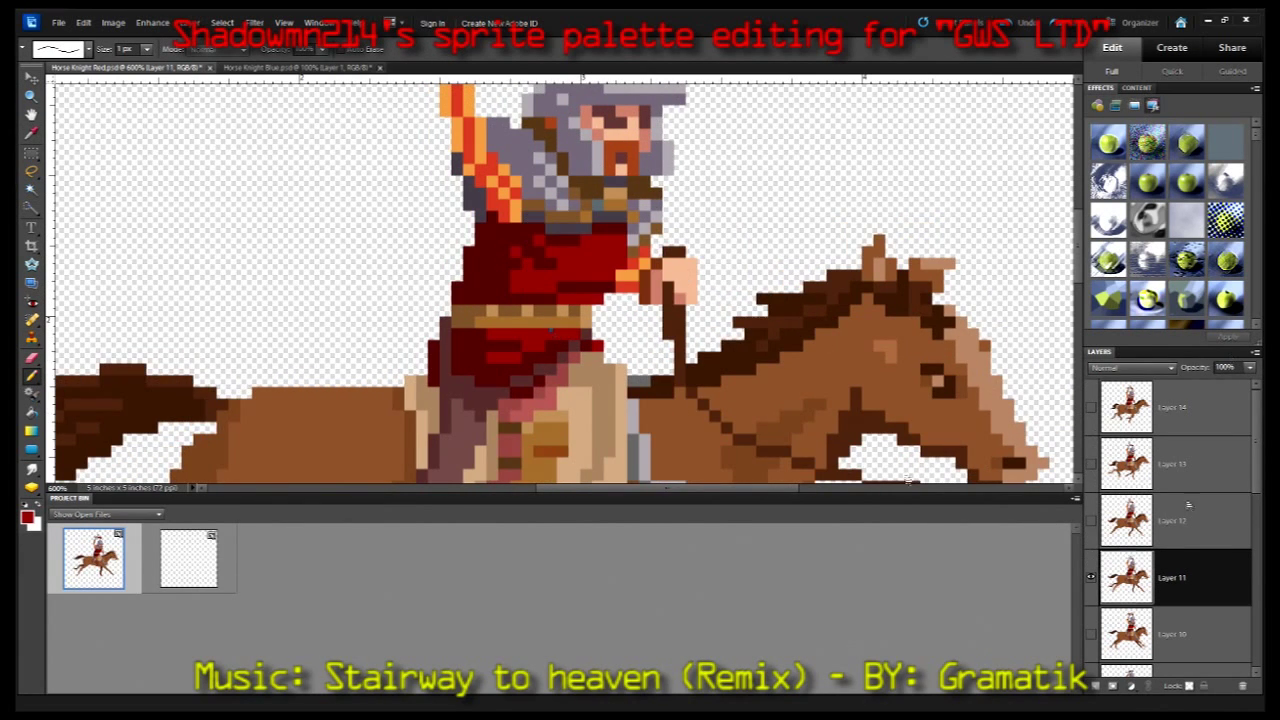
{"action": "left_click", "coordinate": [1170, 634]}
{"action": "scroll", "coordinate": [1170, 520], "scroll_direction": "down", "scroll_amount": 3}
{"action": "left_click", "coordinate": [1170, 464]}
{"action": "left_click", "coordinate": [1091, 407]}
{"action": "left_click", "coordinate": [1091, 521]}
{"action": "left_click", "coordinate": [1091, 577]}
{"action": "left_click", "coordinate": [1091, 634]}
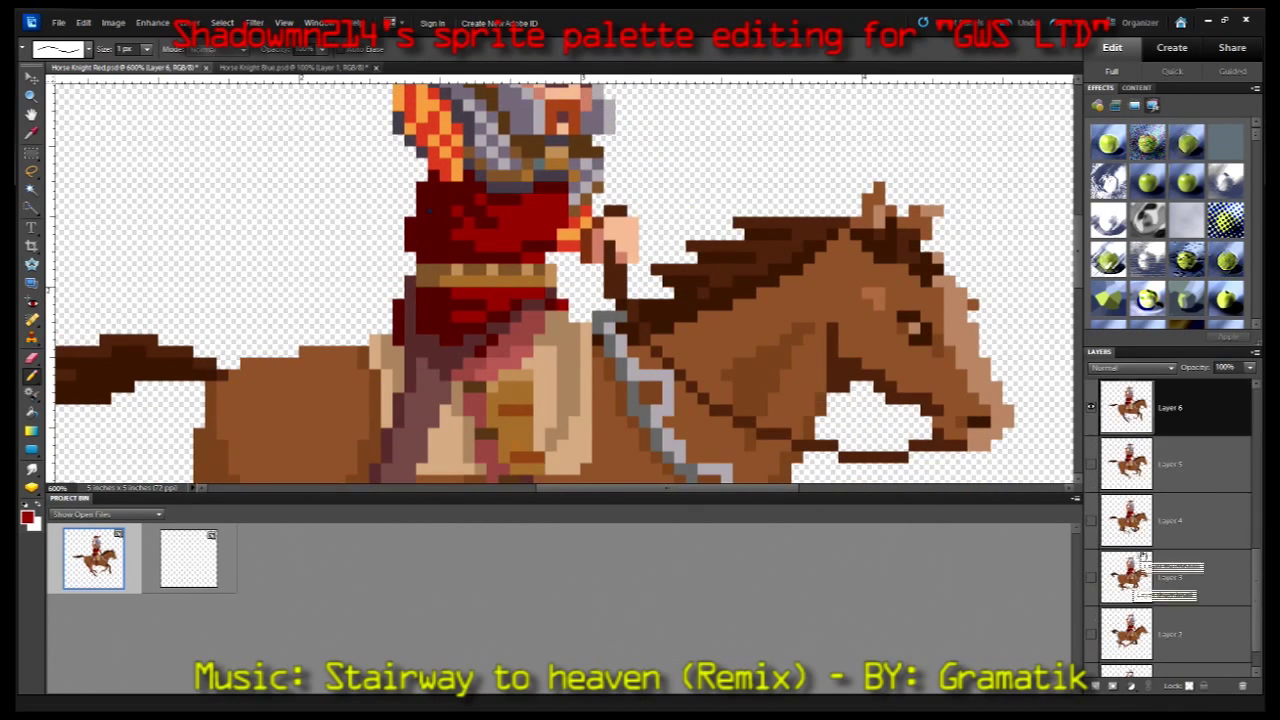
- Continue checking the lower frames down to Layer 1
{"action": "scroll", "coordinate": [1170, 520], "scroll_direction": "down", "scroll_amount": 2}
{"action": "left_click", "coordinate": [1091, 521]}
{"action": "left_click", "coordinate": [1091, 577]}
{"action": "left_click", "coordinate": [1091, 634]}
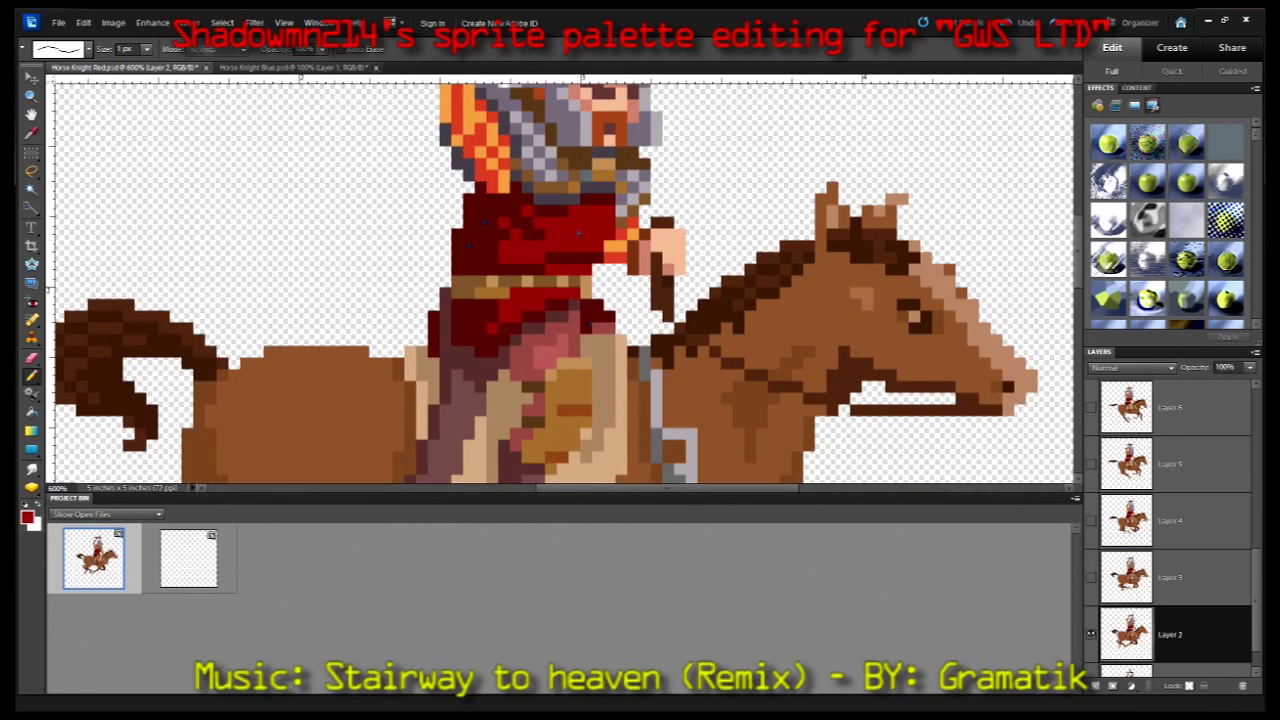
{"action": "scroll", "coordinate": [1091, 634], "scroll_direction": "down", "scroll_amount": 1}
{"action": "left_click", "coordinate": [1170, 648]}
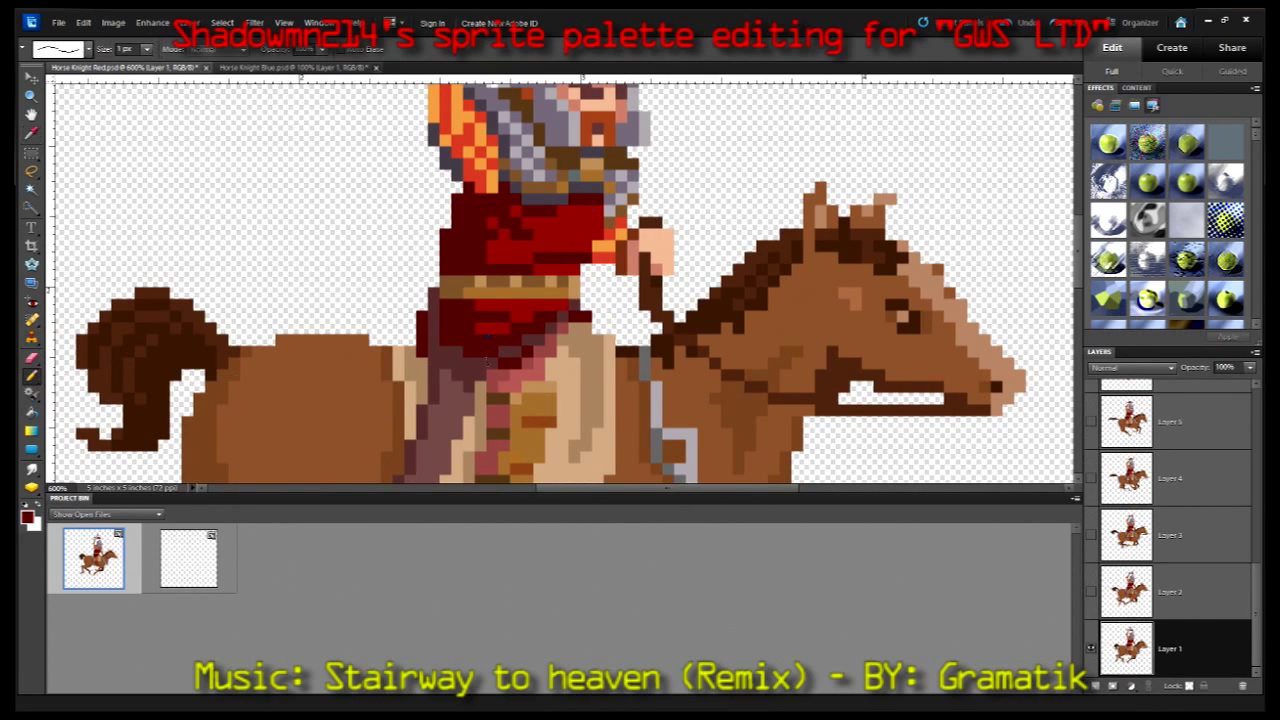
{"action": "left_click", "coordinate": [1091, 591]}
{"action": "left_click", "coordinate": [663, 277]}
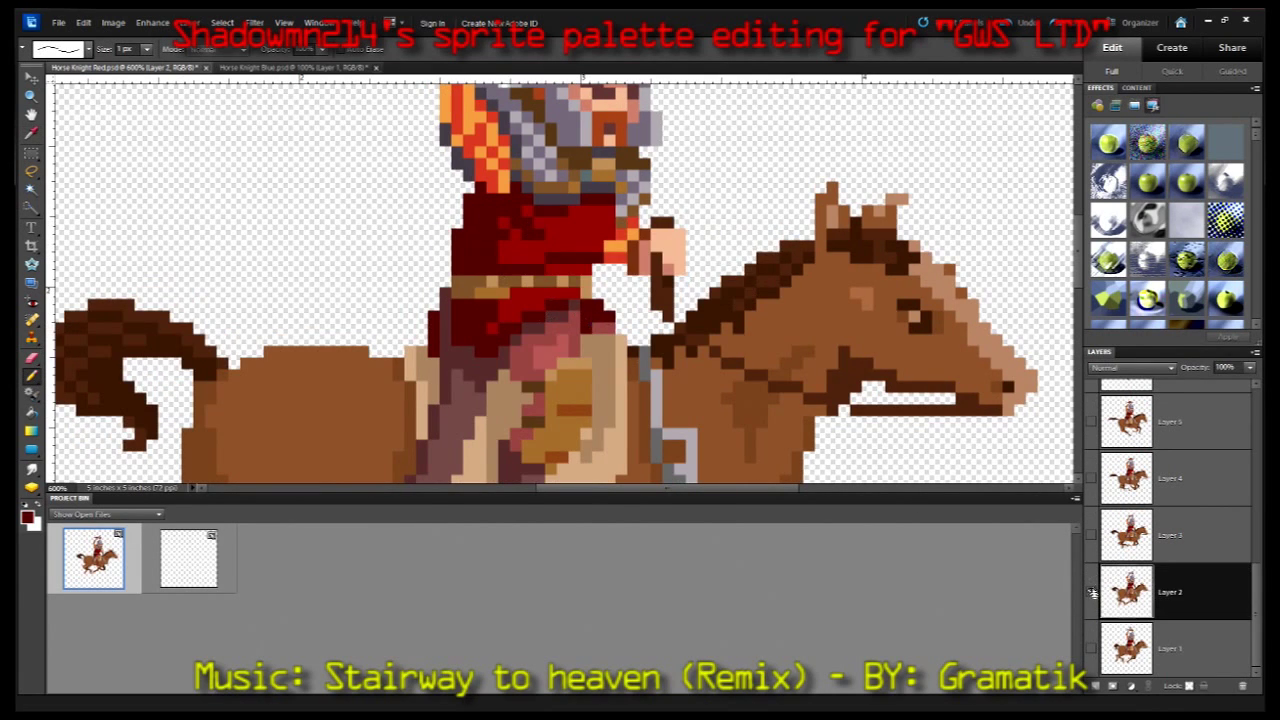
- Step back up through Layers 5, 7 and 8, checking each tunic
{"action": "left_click", "coordinate": [1091, 592]}
{"action": "scroll", "coordinate": [1091, 592], "scroll_direction": "up", "scroll_amount": 3}
{"action": "left_click", "coordinate": [1091, 591]}
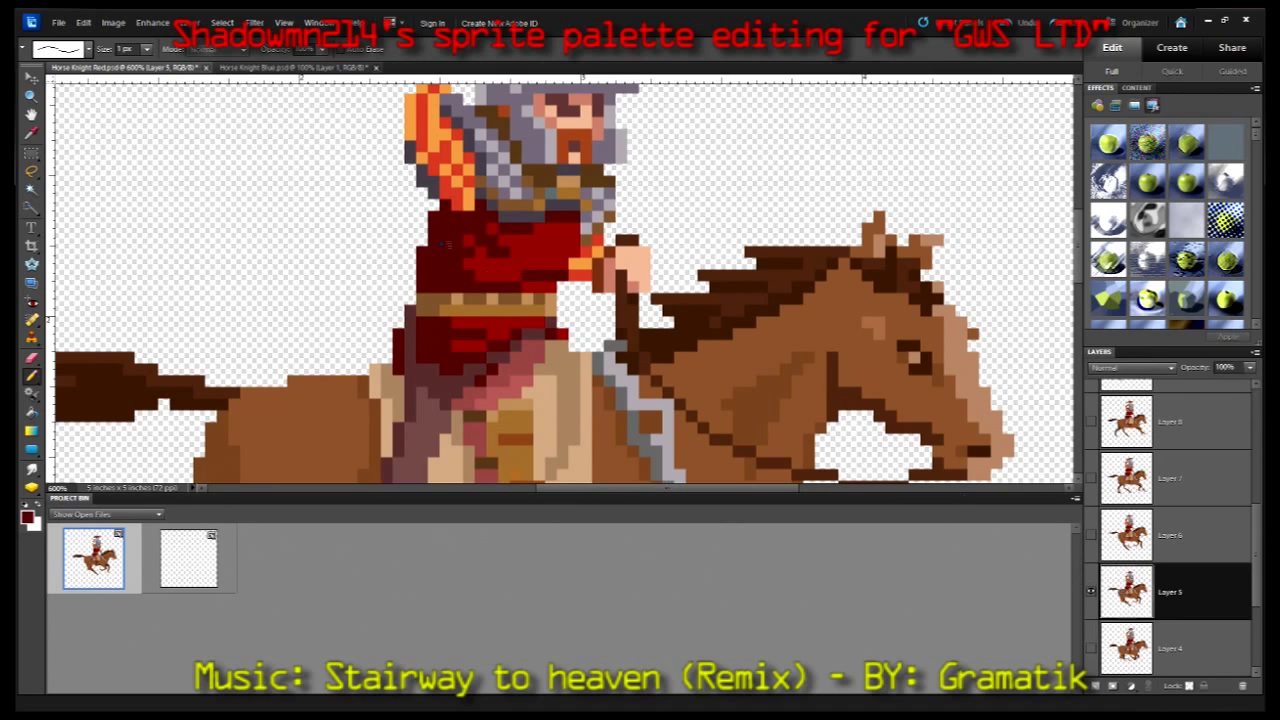
{"action": "left_click", "coordinate": [1091, 535]}
{"action": "left_click", "coordinate": [663, 277]}
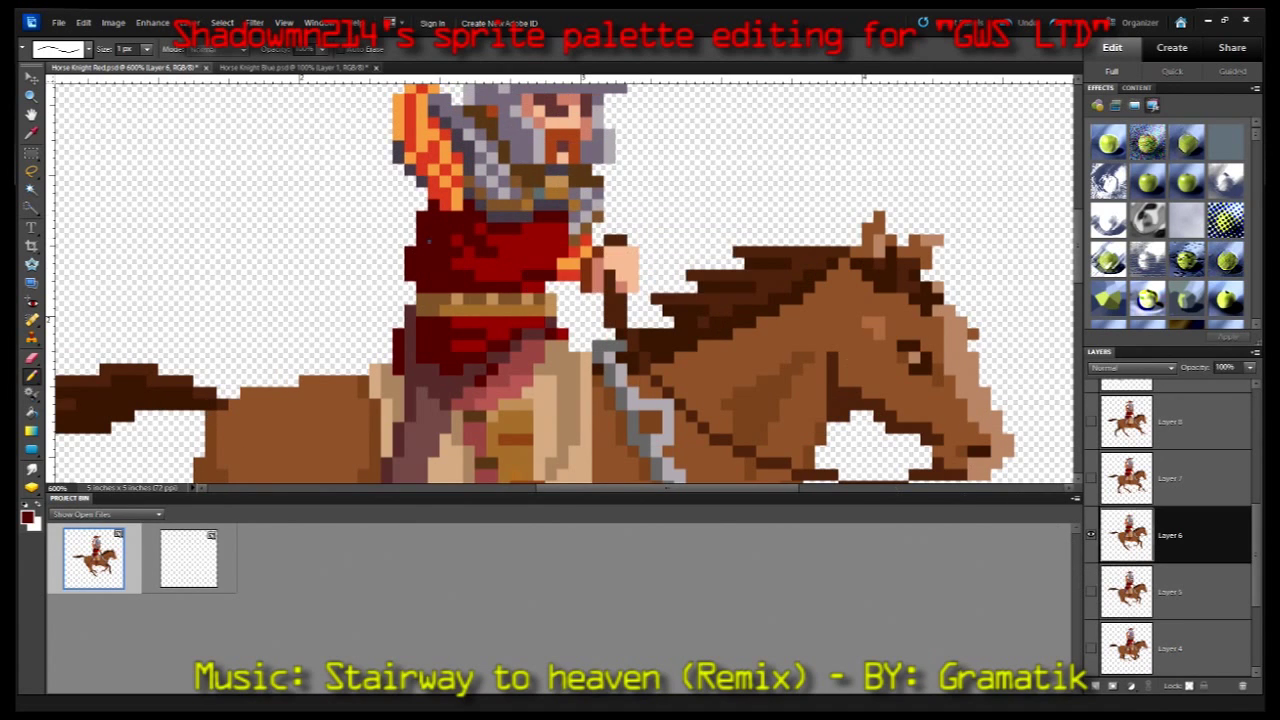
{"action": "left_click", "coordinate": [1091, 478]}
{"action": "left_click", "coordinate": [1091, 478]}
{"action": "left_click", "coordinate": [1091, 421]}
{"action": "left_click", "coordinate": [1091, 421]}
- Check Layers 10 and 11, then open Save for Web with an animated preview
{"action": "scroll", "coordinate": [1091, 421], "scroll_direction": "up", "scroll_amount": 3}
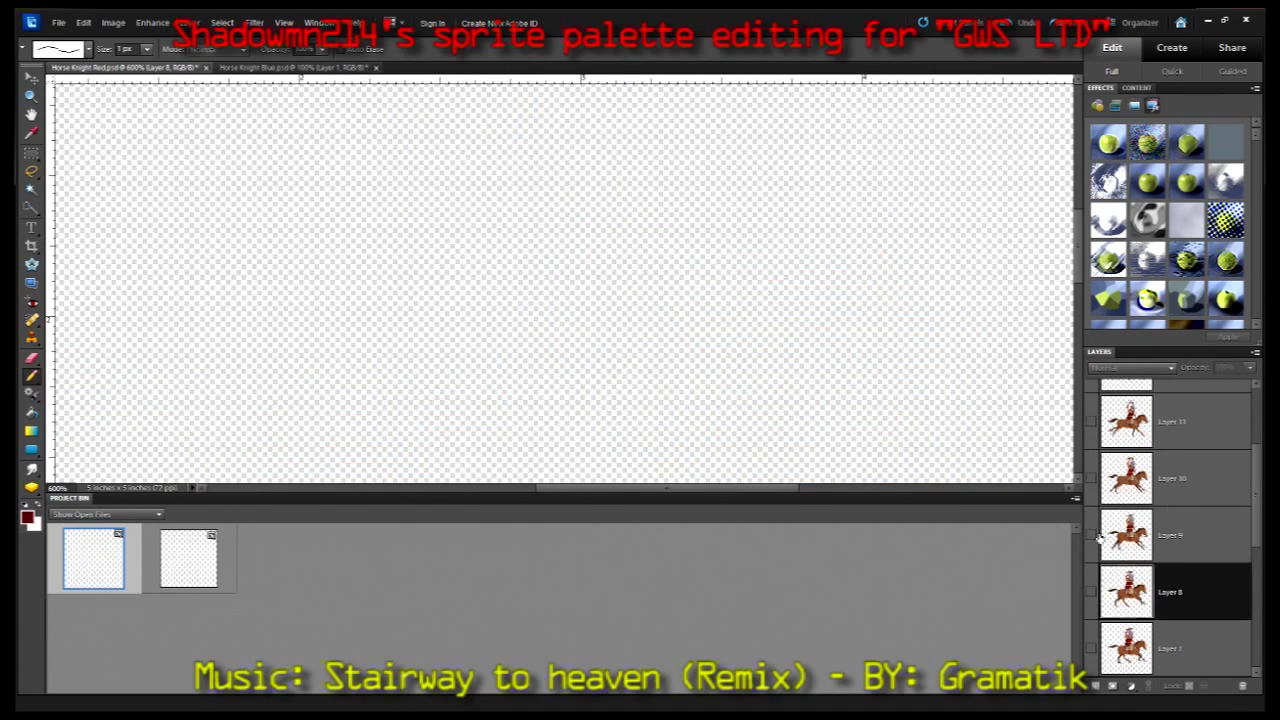
{"action": "left_click", "coordinate": [1091, 535]}
{"action": "left_click", "coordinate": [1091, 535]}
{"action": "left_click", "coordinate": [1091, 478]}
{"action": "left_click", "coordinate": [1091, 421]}
{"action": "scroll", "coordinate": [1091, 421], "scroll_direction": "up", "scroll_amount": 3}
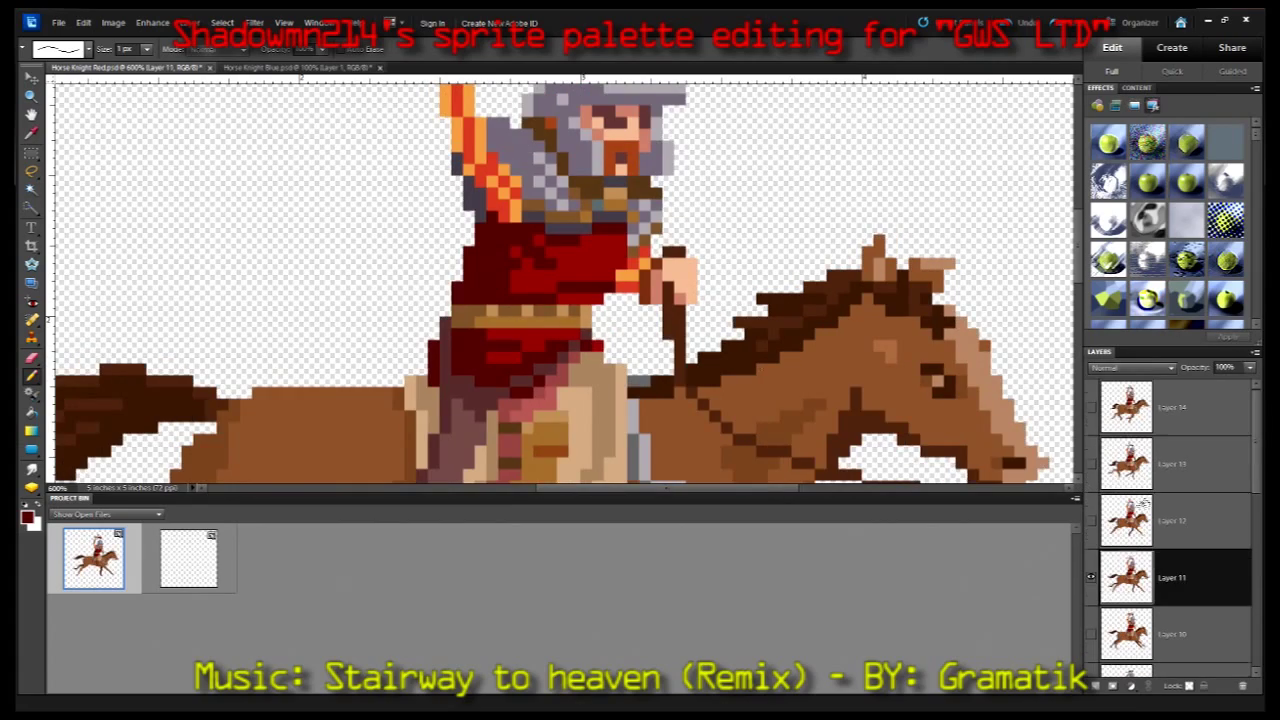
{"action": "left_click", "coordinate": [1093, 407]}
{"action": "left_click", "coordinate": [58, 22]}
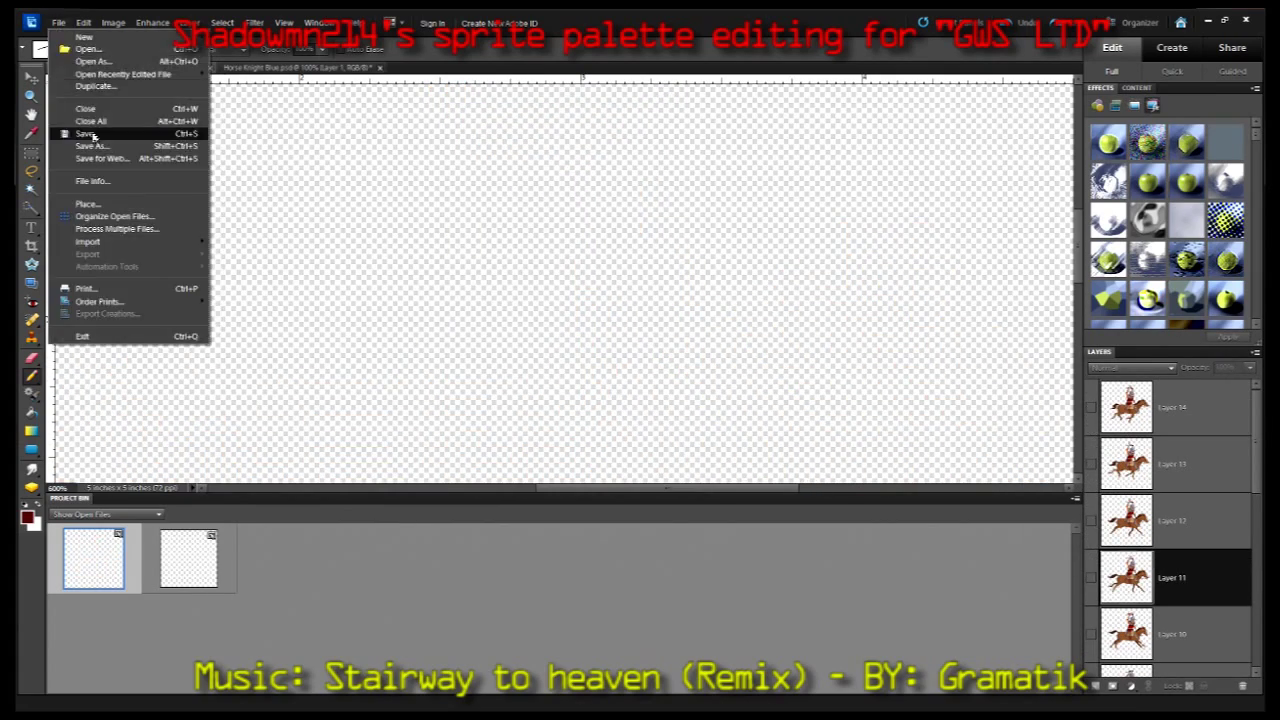
{"action": "left_click", "coordinate": [85, 132]}
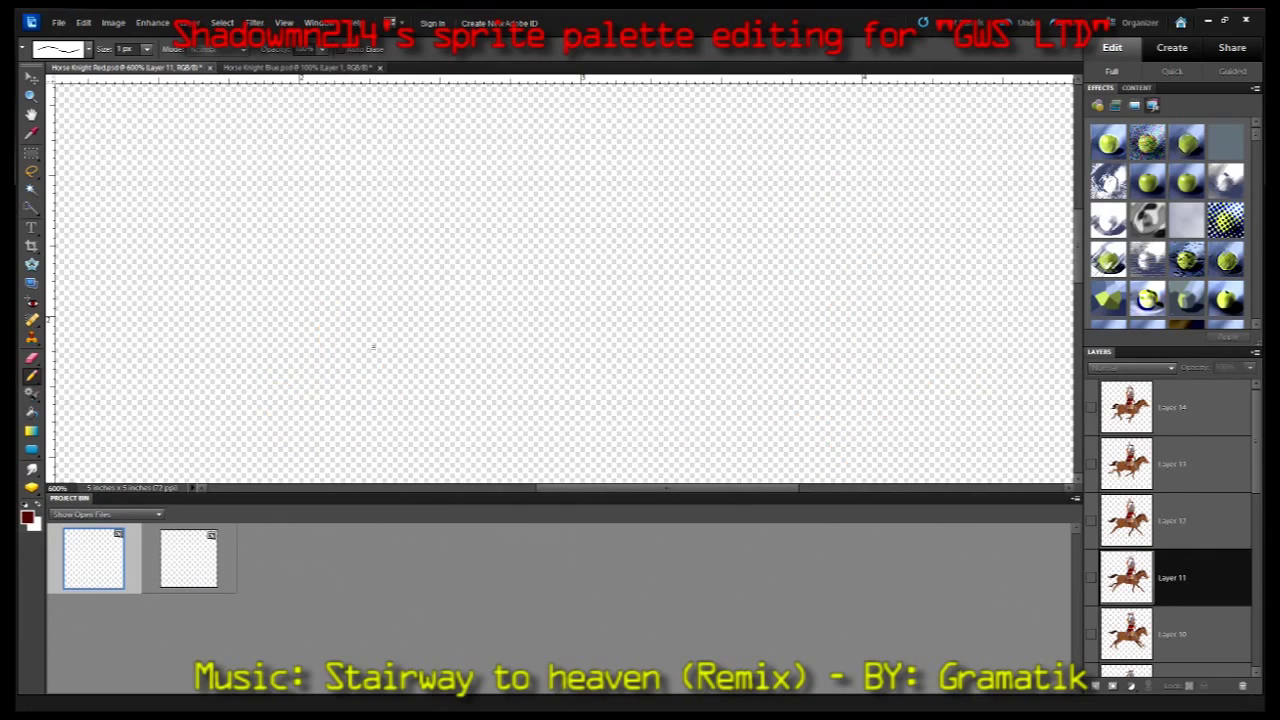
- Close the Internet Explorer sprite previews and start Save As for a Horse Knight Black copy
{"action": "left_click", "coordinate": [378, 96]}
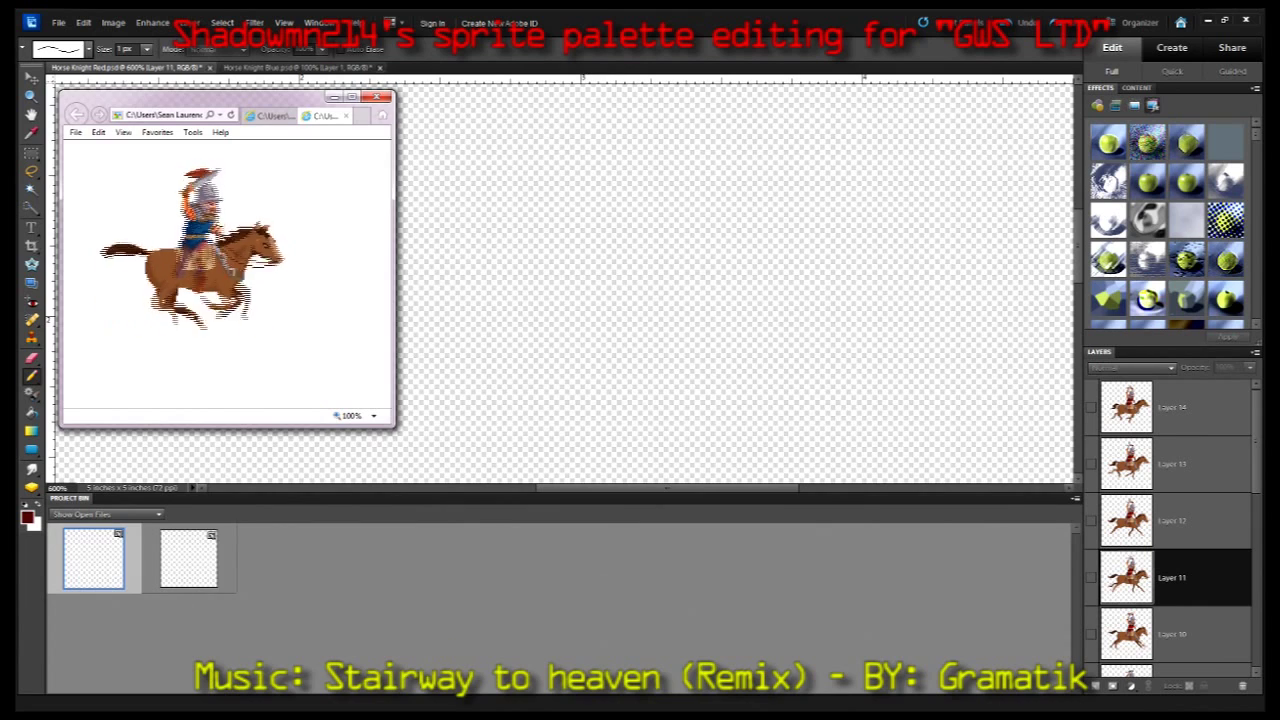
{"action": "left_click", "coordinate": [346, 115]}
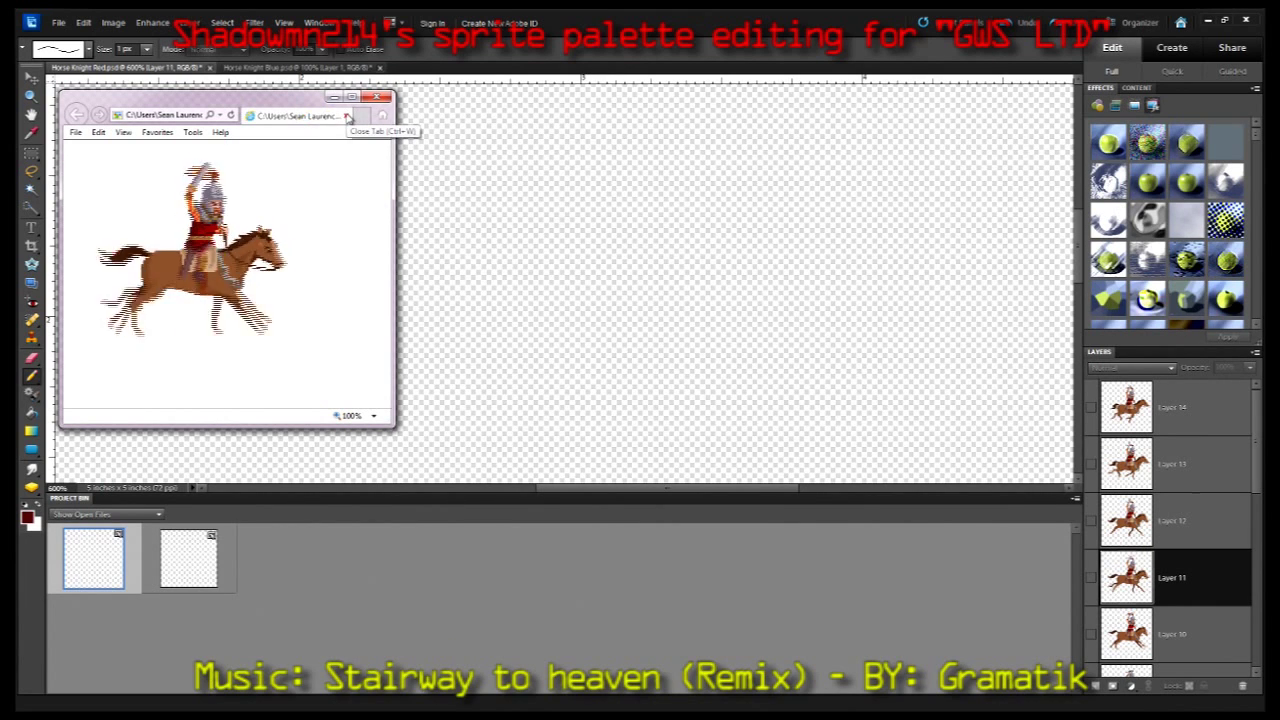
{"action": "left_click", "coordinate": [346, 115]}
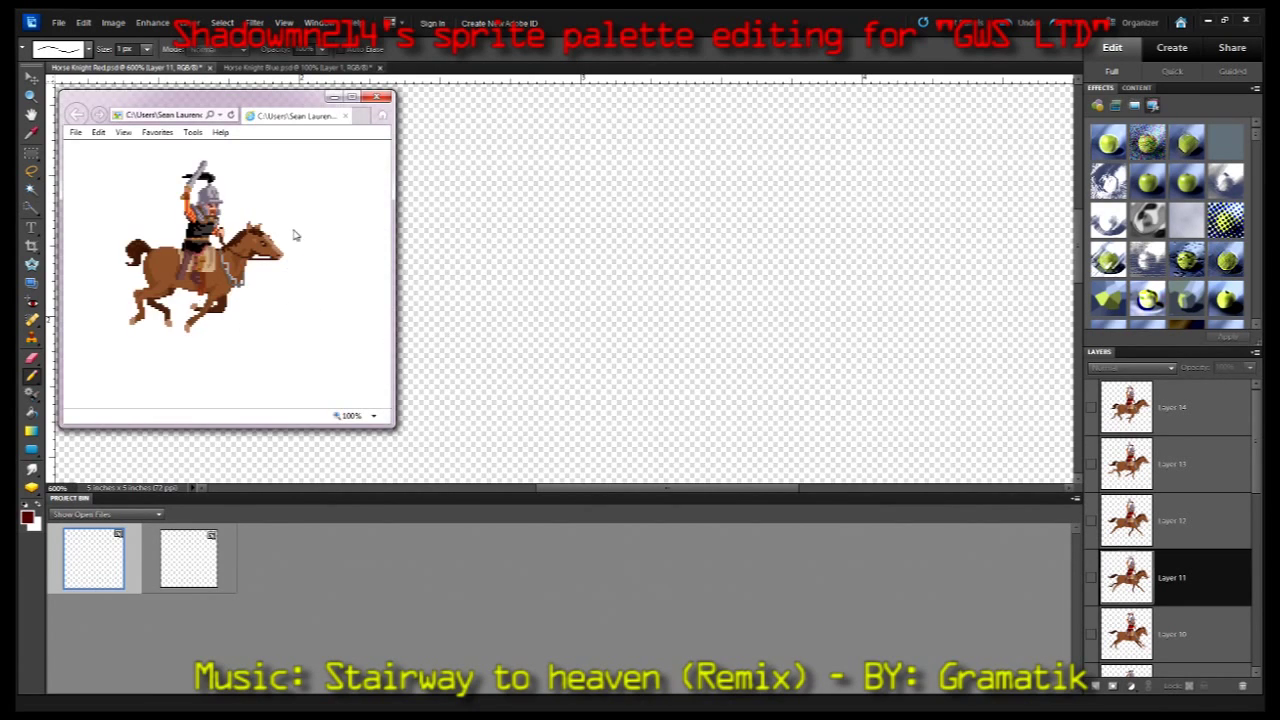
{"action": "left_click", "coordinate": [58, 22]}
{"action": "left_click", "coordinate": [65, 172]}
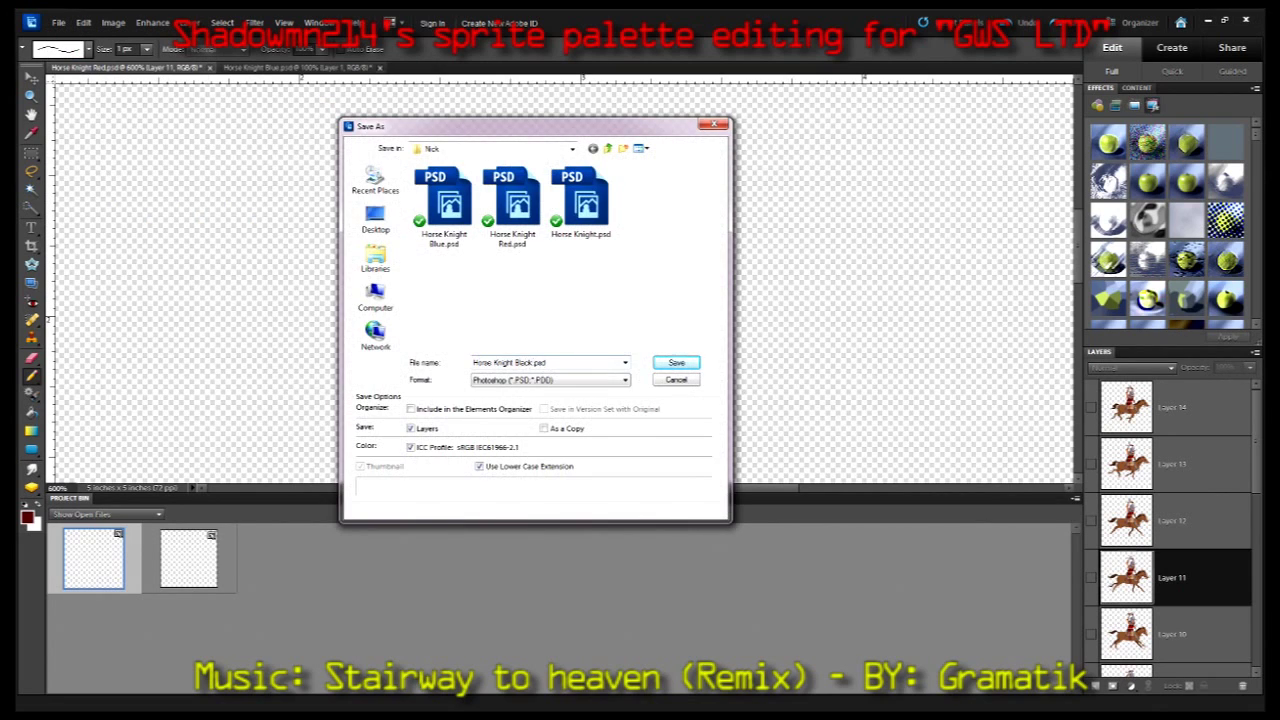
- Save as Horse Knight Black.psd and turn Layer 1's reds black (Saturation -100, Lightness -100)
{"action": "key", "text": "Return"}
{"action": "left_click", "coordinate": [152, 22]}
{"action": "left_click", "coordinate": [366, 183]}
{"action": "type", "text": "-100"}
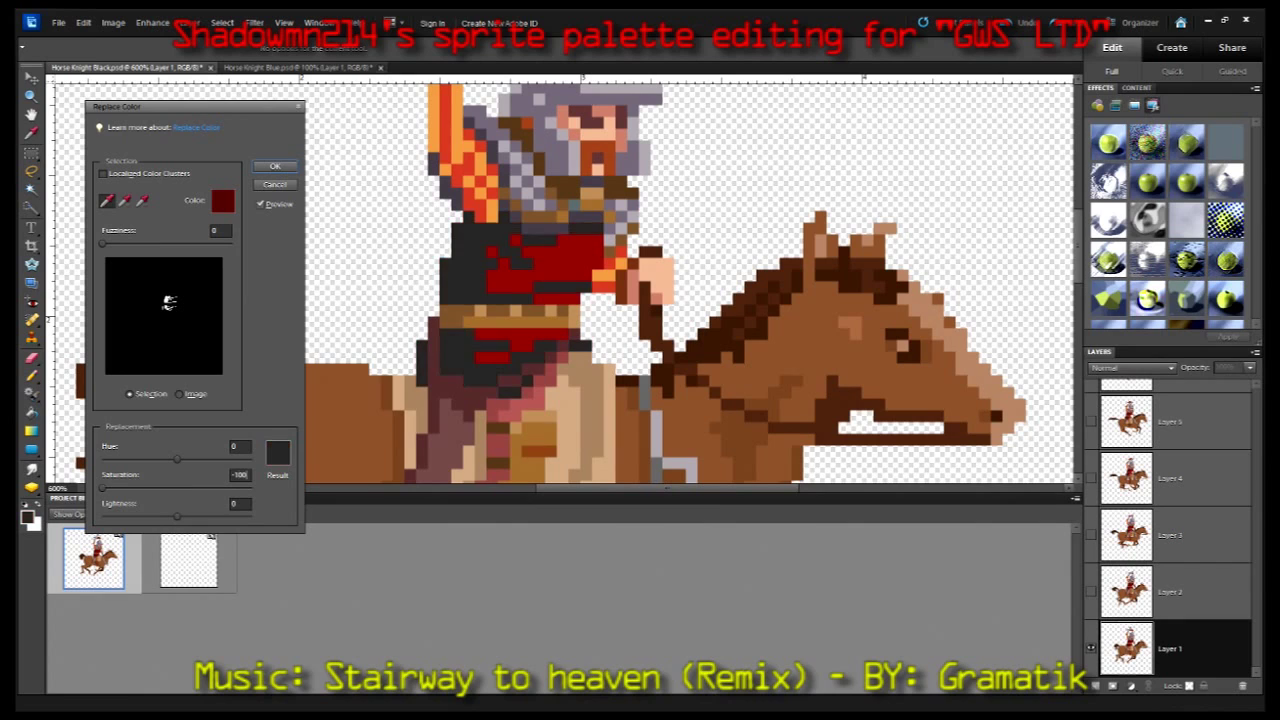
{"action": "left_click", "coordinate": [275, 166]}
{"action": "left_click", "coordinate": [152, 22]}
{"action": "left_click", "coordinate": [366, 183]}
{"action": "left_click", "coordinate": [563, 256]}
{"action": "left_click_drag", "start_coordinate": [185, 481], "coordinate": [155, 481]}
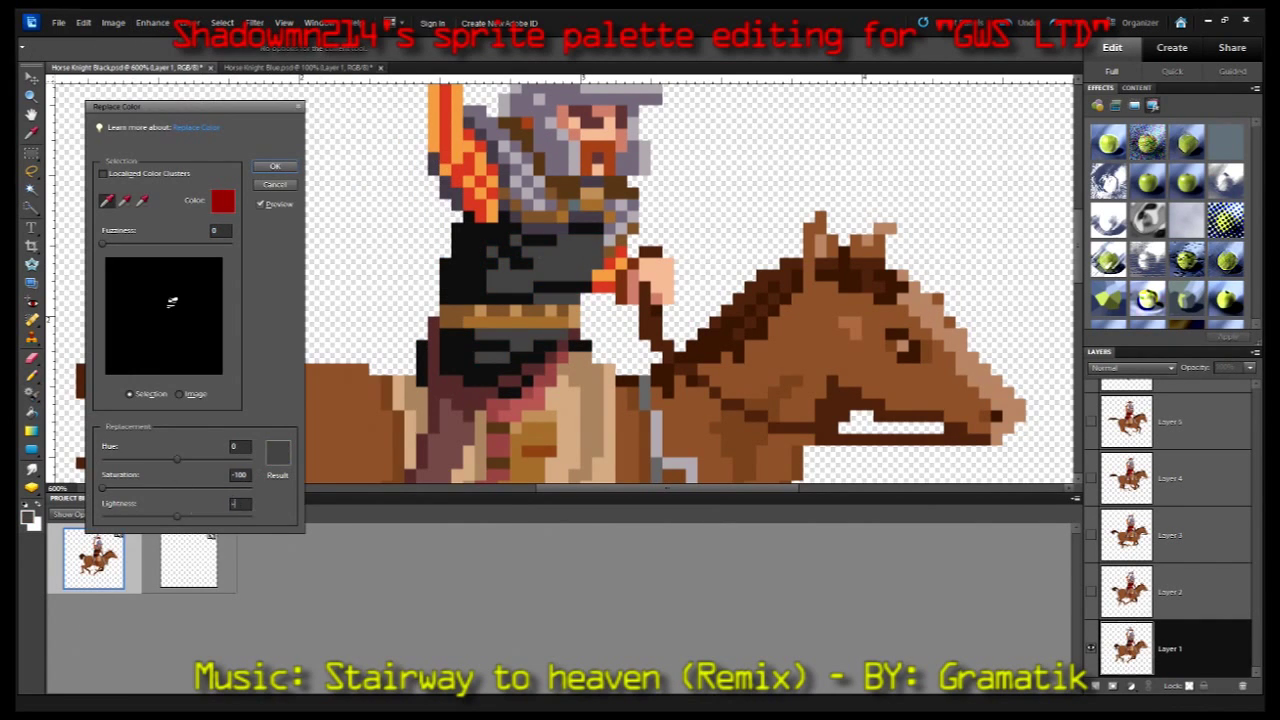
{"action": "type", "text": "100"}
{"action": "key", "text": "Return"}
- Turn Layer 2's dark and bright reds black, then close Horse Knight Blue.psd
{"action": "left_click", "coordinate": [1091, 591]}
{"action": "left_click", "coordinate": [1170, 591]}
{"action": "left_click", "coordinate": [152, 22]}
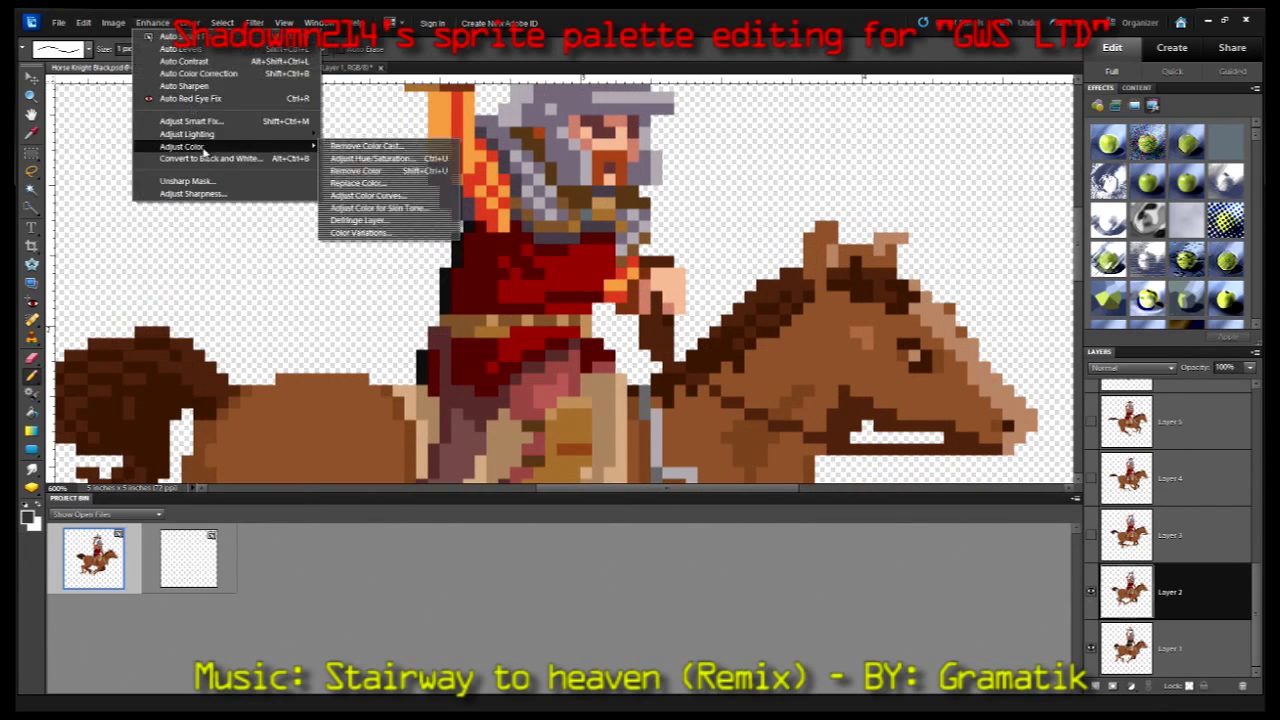
{"action": "left_click", "coordinate": [357, 183]}
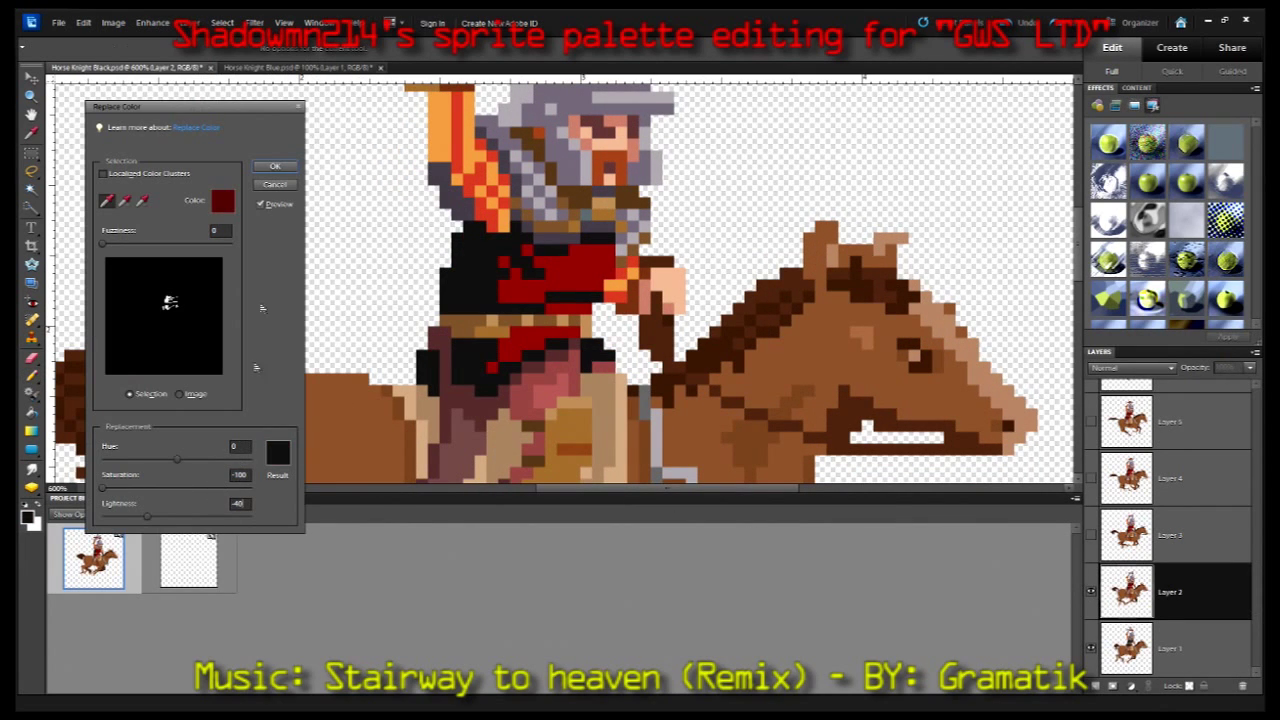
{"action": "left_click", "coordinate": [275, 166]}
{"action": "left_click", "coordinate": [152, 22]}
{"action": "left_click", "coordinate": [358, 183]}
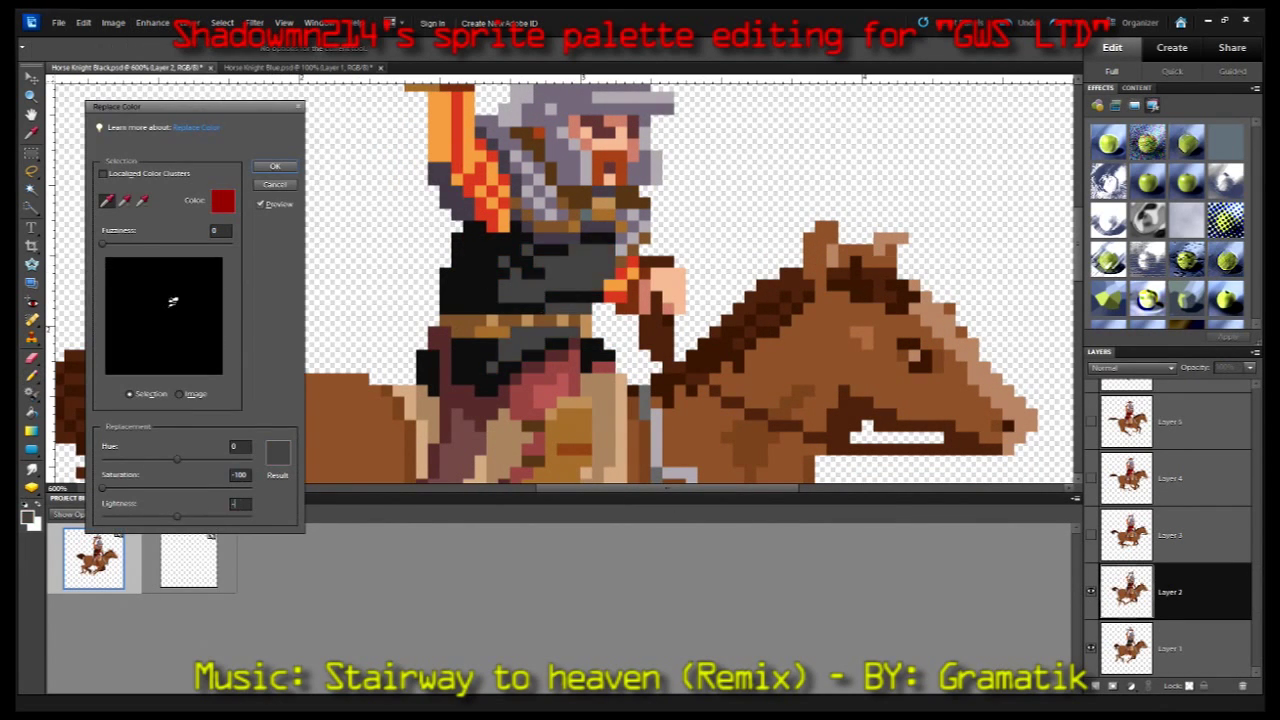
{"action": "left_click", "coordinate": [280, 165]}
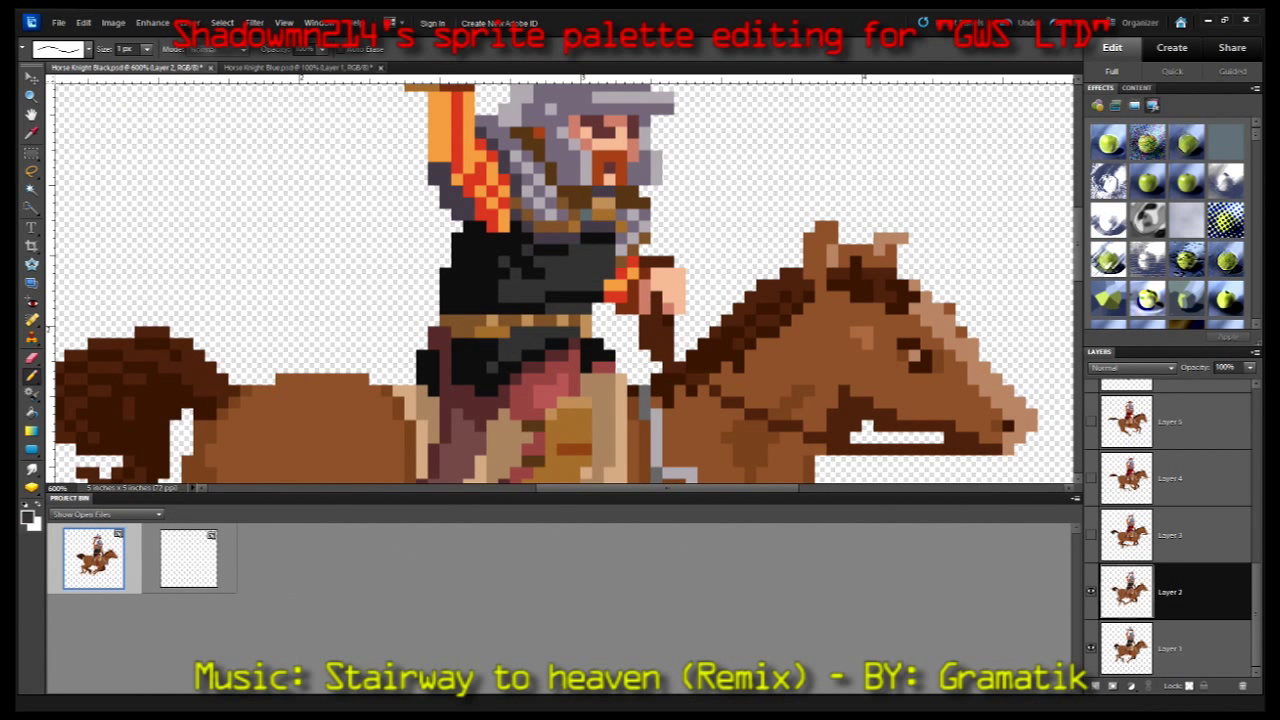
{"action": "key", "text": "ctrl+alt+w"}
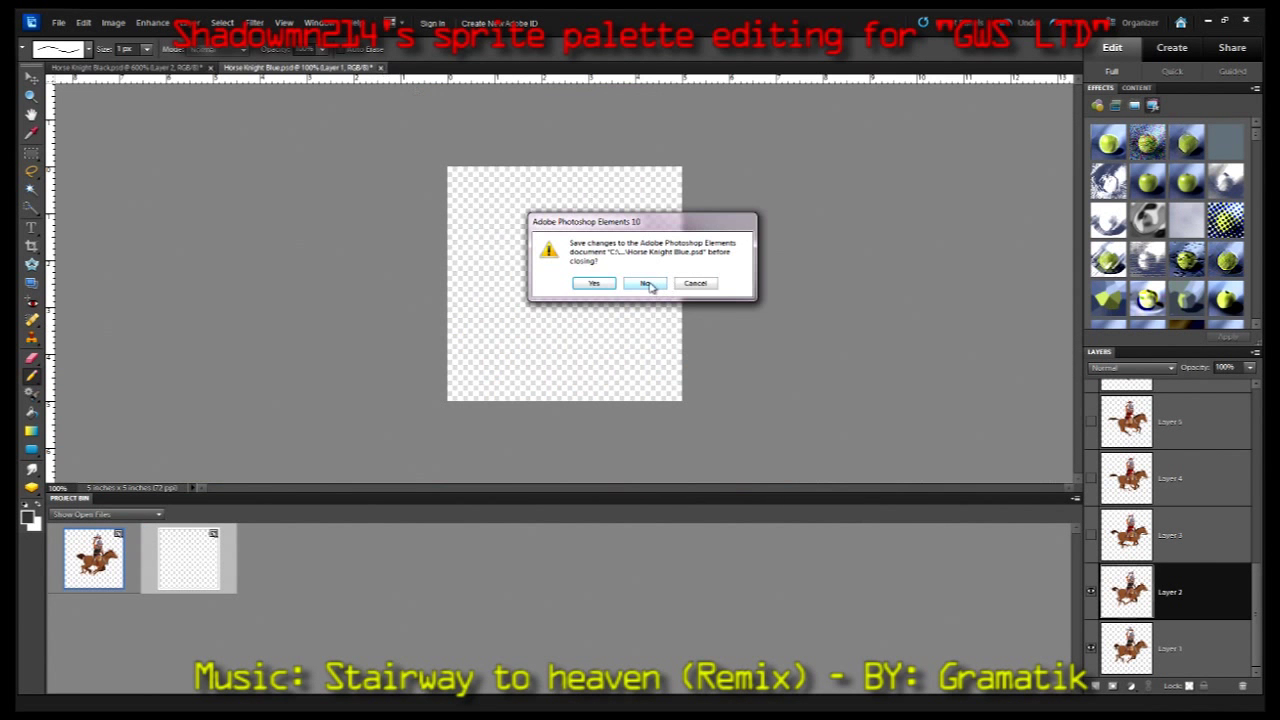
- Close the blue version without saving and drain the tunic's dark red to grey on Layer 3
{"action": "left_click", "coordinate": [646, 284]}
{"action": "left_click", "coordinate": [1091, 591]}
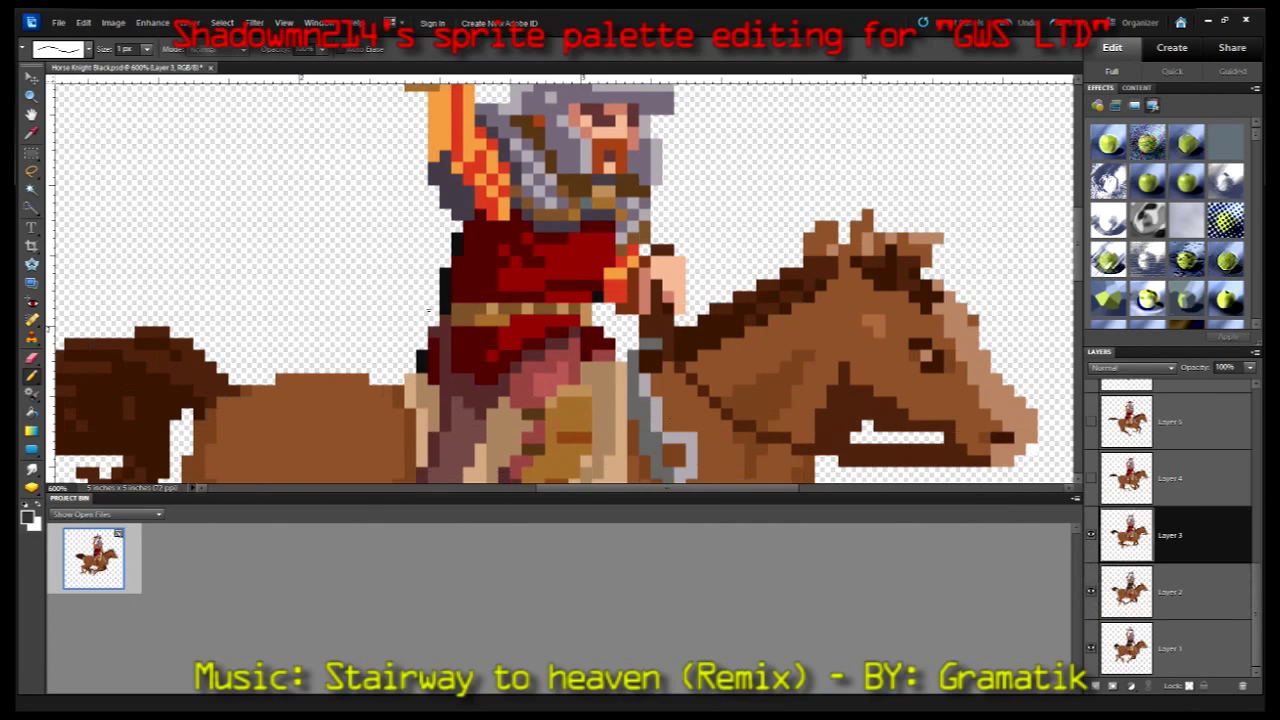
{"action": "left_click", "coordinate": [1170, 535]}
{"action": "left_click", "coordinate": [153, 22]}
{"action": "left_click", "coordinate": [420, 238]}
{"action": "left_click", "coordinate": [473, 268]}
{"action": "left_click_drag", "start_coordinate": [176, 487], "coordinate": [65, 494]}
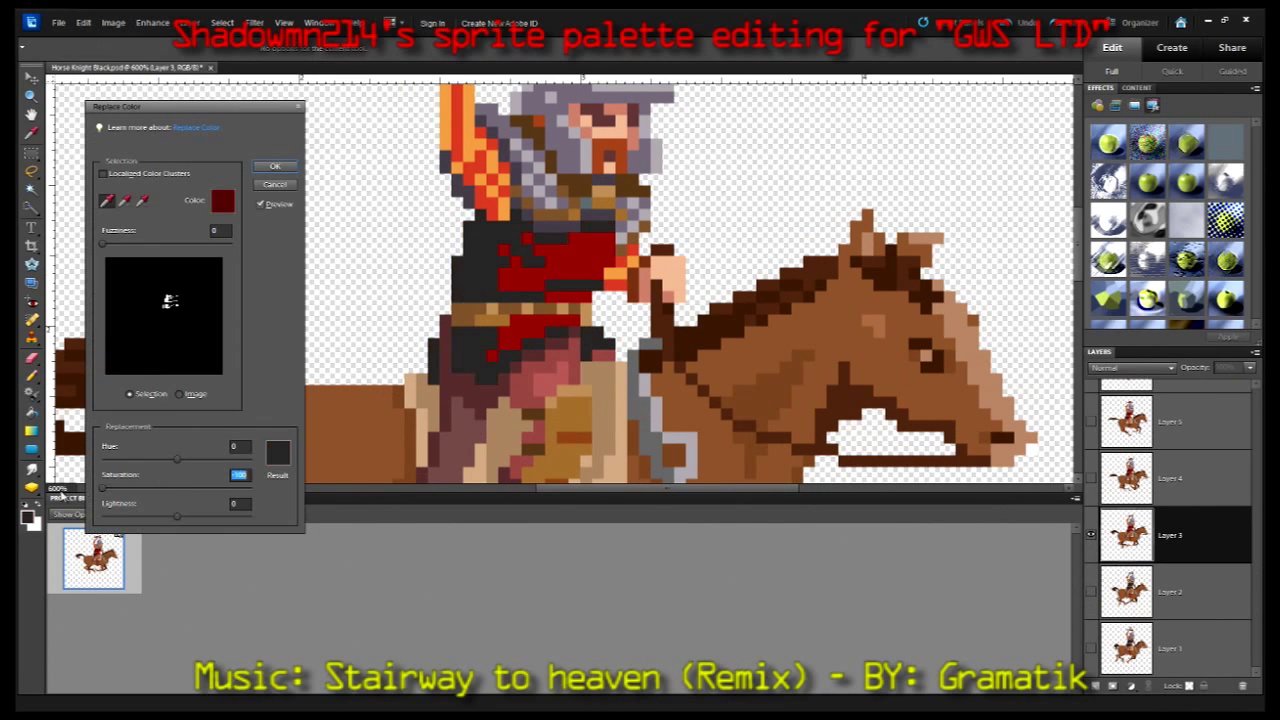
{"action": "left_click", "coordinate": [275, 166]}
{"action": "left_click", "coordinate": [153, 22]}
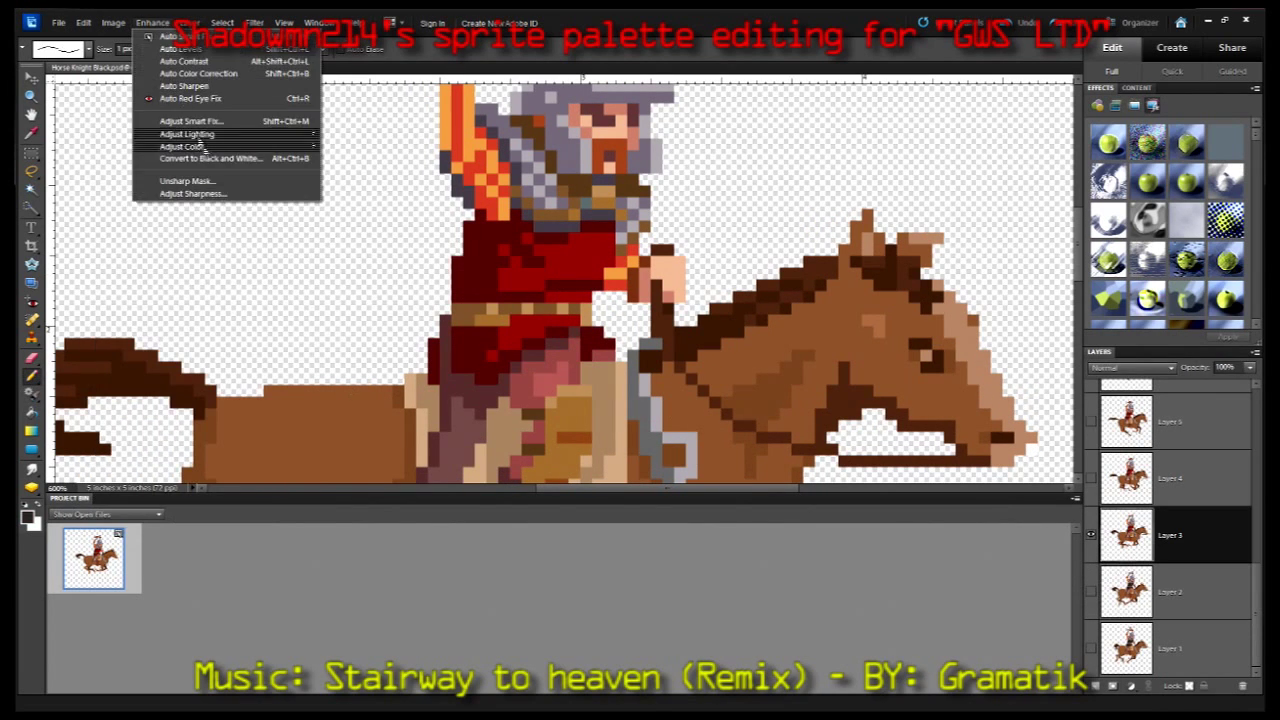
- Turn the tunic's dark and bright reds black on Layer 3 with Saturation -100
{"action": "left_click", "coordinate": [410, 240]}
{"action": "type", "text": "-100"}
{"action": "left_click", "coordinate": [473, 268]}
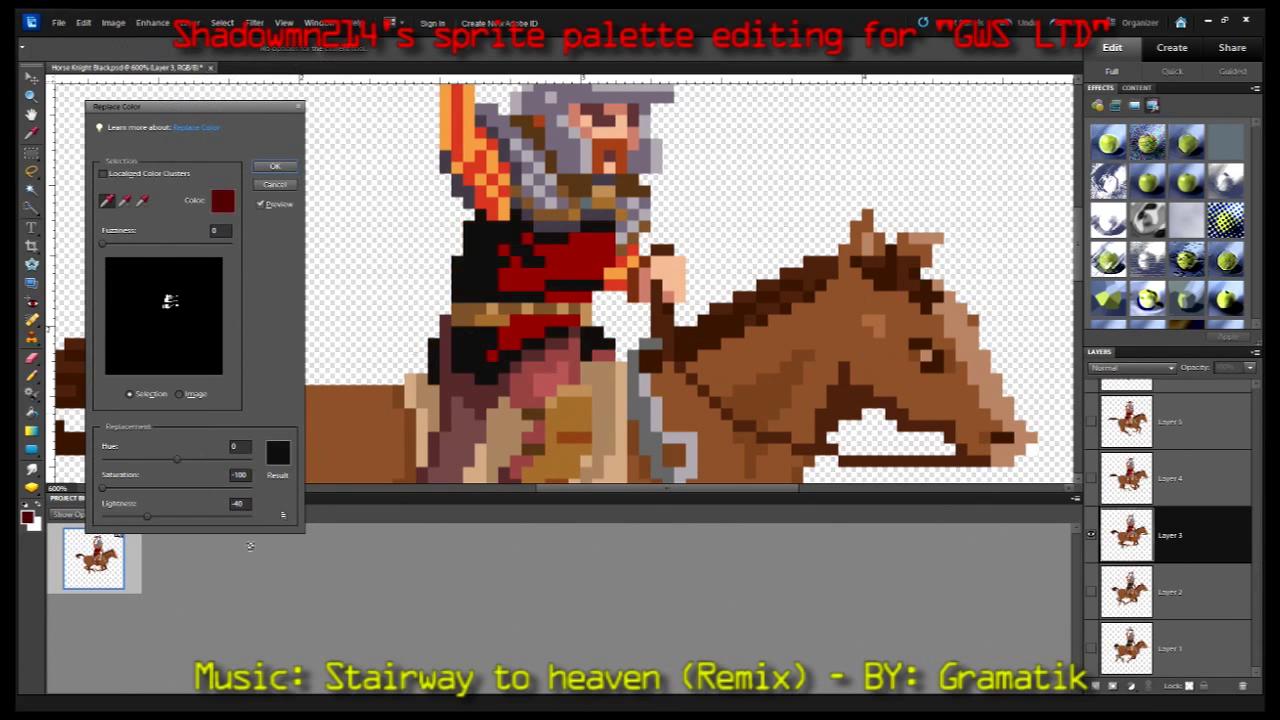
{"action": "left_click", "coordinate": [275, 166]}
{"action": "left_click", "coordinate": [153, 22]}
{"action": "left_click", "coordinate": [410, 240]}
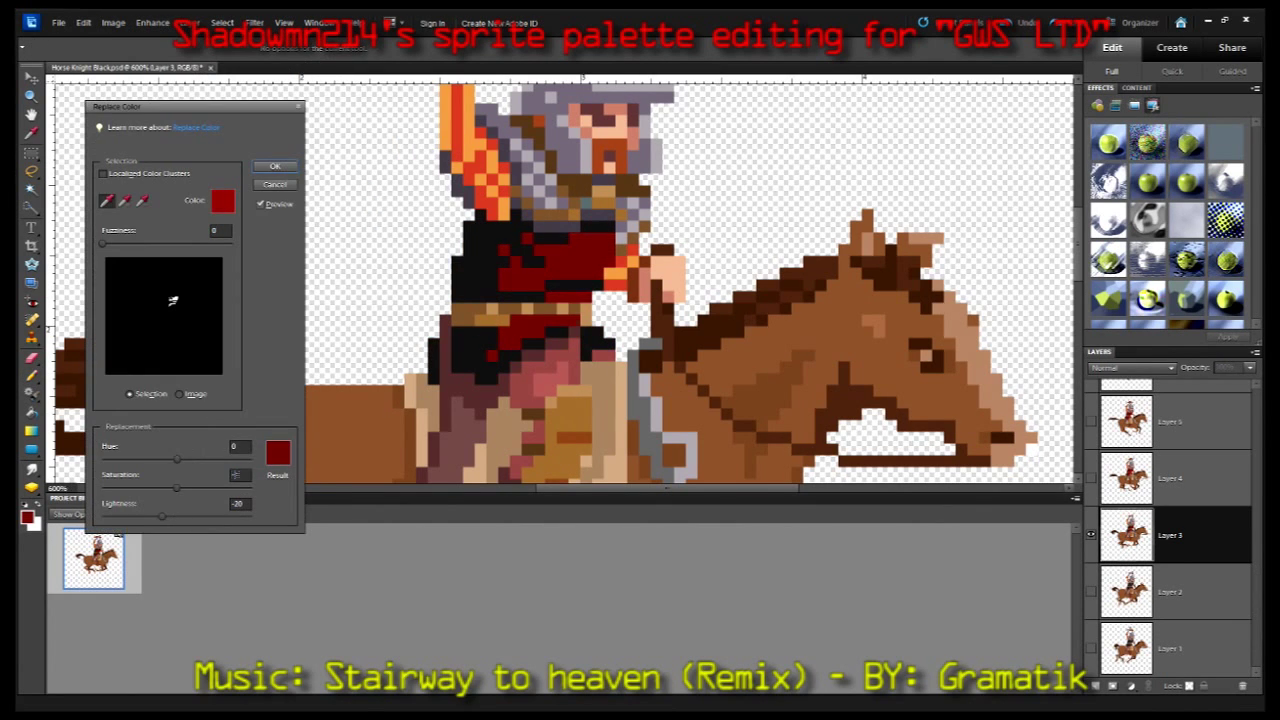
{"action": "left_click", "coordinate": [275, 166]}
{"action": "left_click", "coordinate": [1170, 478]}
{"action": "left_click", "coordinate": [153, 22]}
- Replace the tunic's dark red with black on Layers 4 and 5 using Saturation -100
{"action": "left_click", "coordinate": [410, 240]}
{"action": "left_click", "coordinate": [473, 268]}
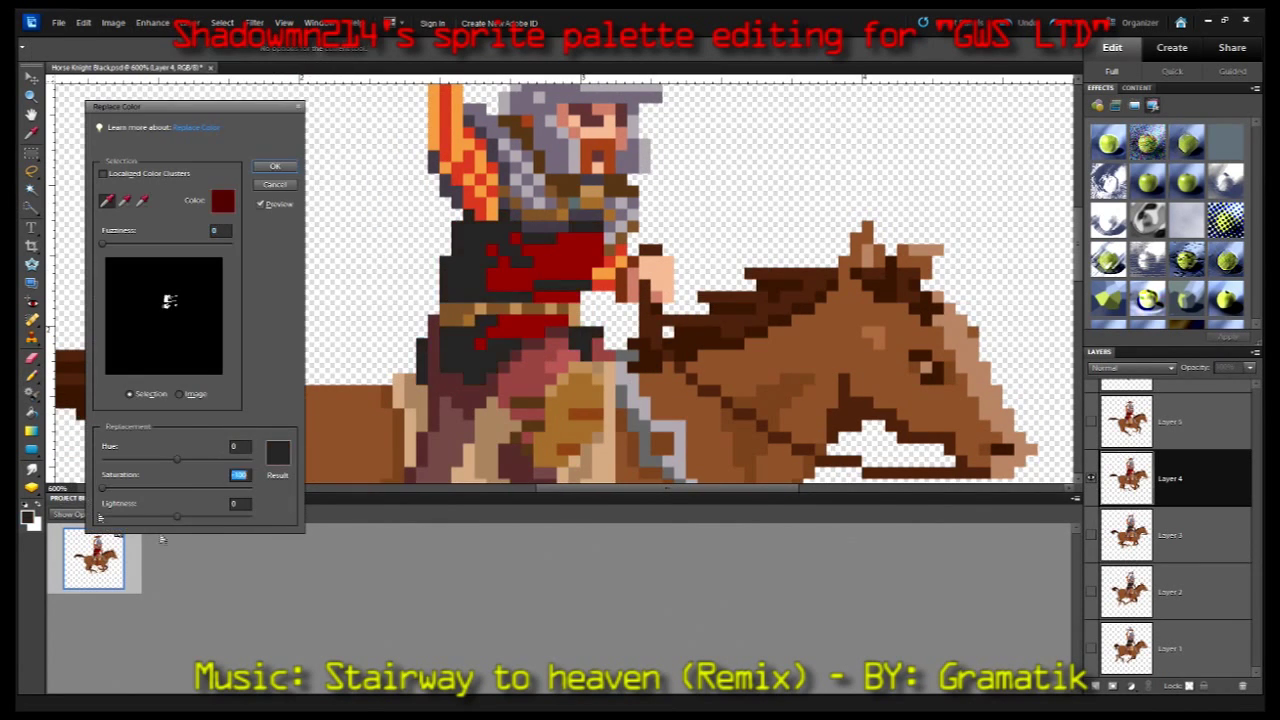
{"action": "type", "text": "100"}
{"action": "left_click", "coordinate": [275, 166]}
{"action": "left_click", "coordinate": [1170, 421]}
{"action": "left_click", "coordinate": [153, 22]}
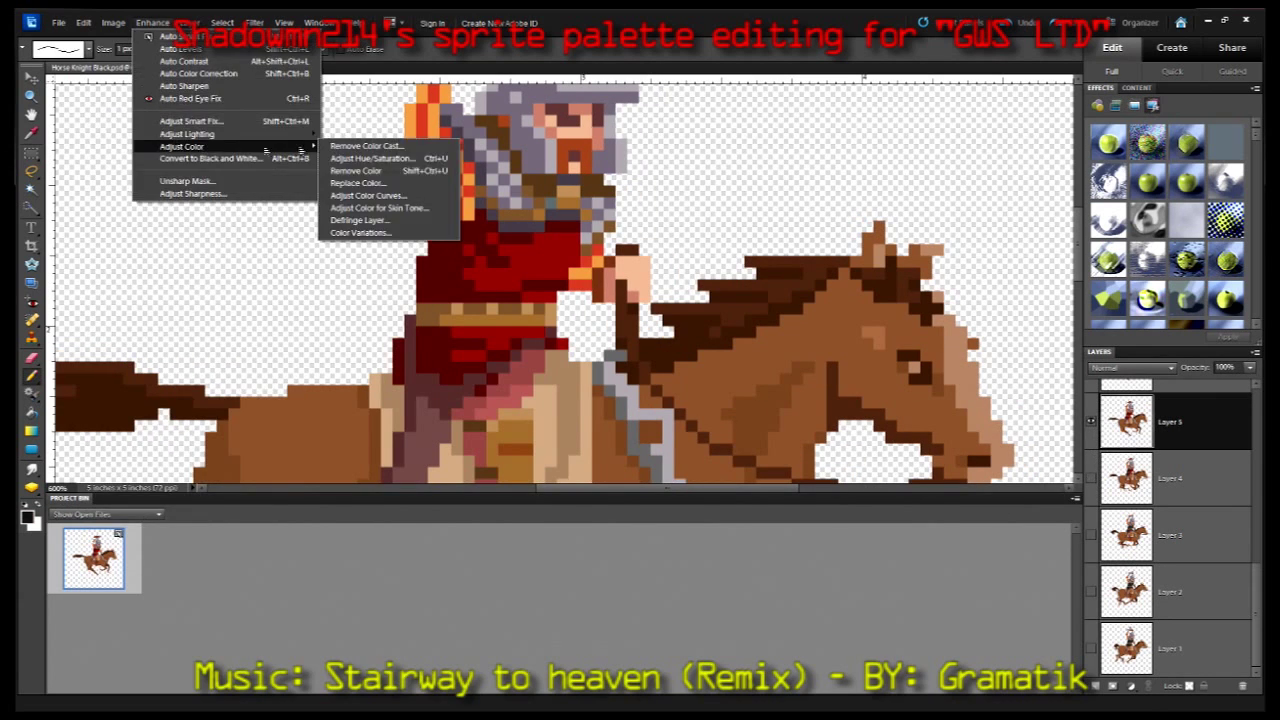
{"action": "left_click", "coordinate": [410, 240]}
{"action": "left_click", "coordinate": [240, 503]}
{"action": "type", "text": "-100"}
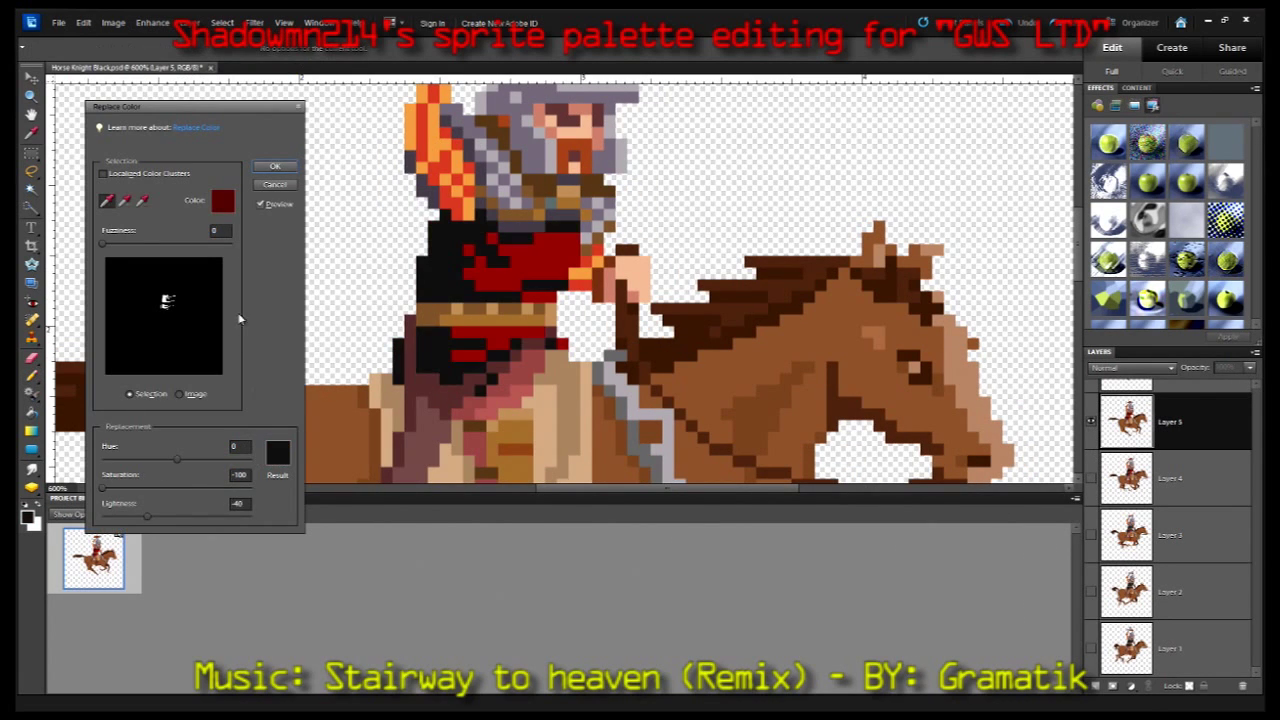
{"action": "left_click", "coordinate": [275, 166]}
- Recolour the remaining bright red of the tunic on Layers 4 and 5
{"action": "left_click", "coordinate": [1170, 478]}
{"action": "left_click", "coordinate": [153, 22]}
{"action": "left_click", "coordinate": [410, 240]}
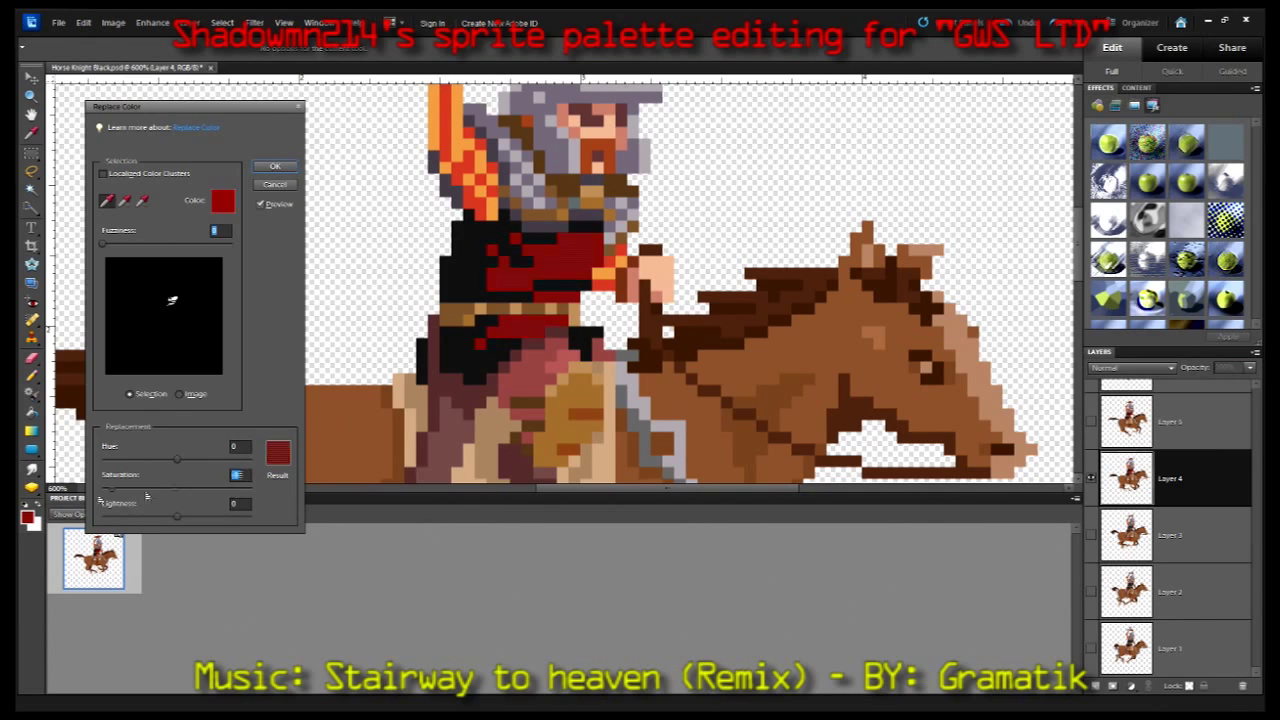
{"action": "left_click", "coordinate": [275, 166]}
{"action": "left_click", "coordinate": [1170, 421]}
{"action": "left_click", "coordinate": [153, 22]}
{"action": "left_click", "coordinate": [410, 240]}
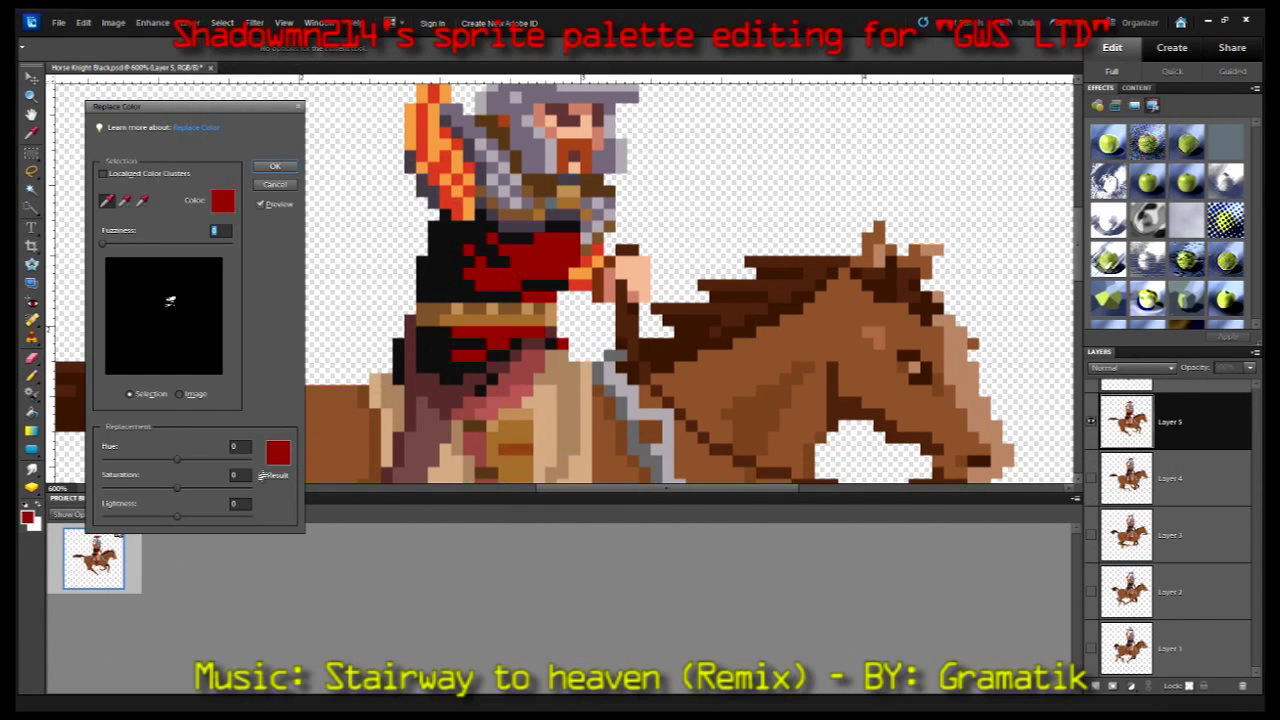
{"action": "left_click", "coordinate": [275, 166]}
- Desaturate the tunic's red to grey on Layer 6 with Replace Color
{"action": "left_click", "coordinate": [1170, 535]}
{"action": "left_click", "coordinate": [153, 22]}
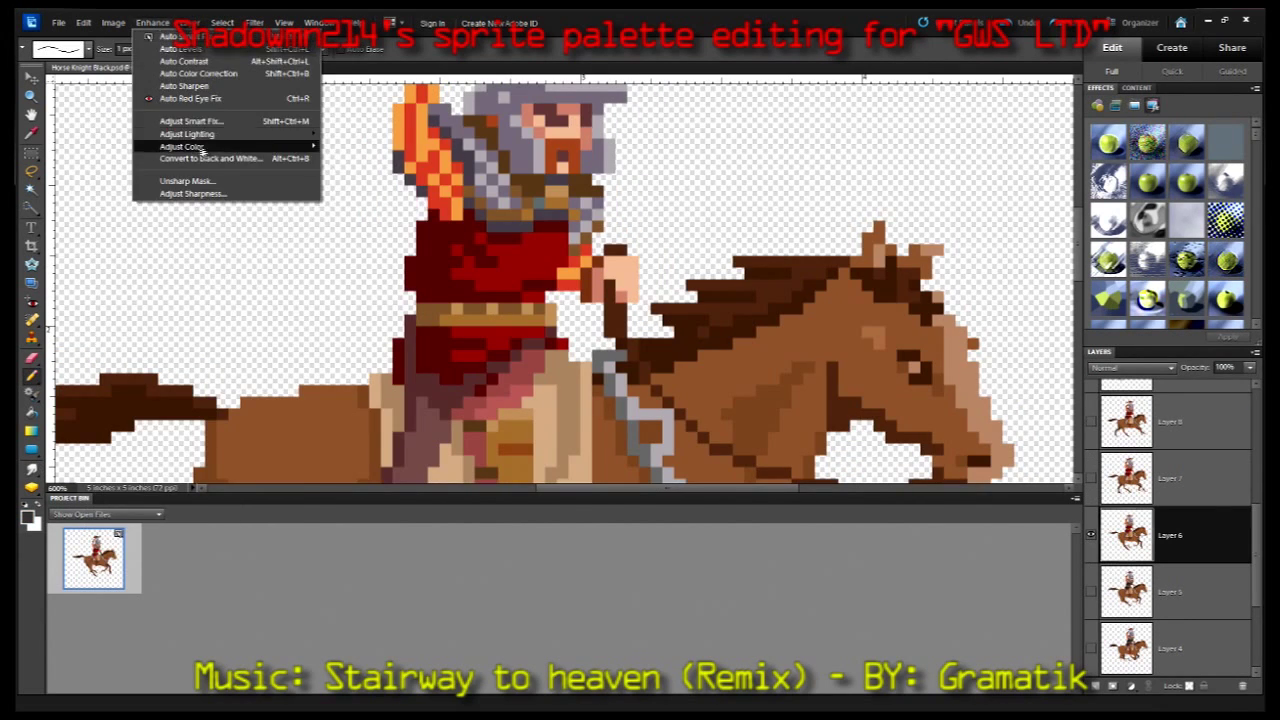
{"action": "left_click", "coordinate": [357, 183]}
{"action": "mouse_move", "coordinate": [182, 146]}
{"action": "left_click_drag", "start_coordinate": [180, 472], "coordinate": [238, 472]}
{"action": "left_click", "coordinate": [275, 166]}
{"action": "left_click", "coordinate": [153, 22]}
{"action": "left_click", "coordinate": [357, 183]}
{"action": "left_click", "coordinate": [275, 166]}
- Recolour the tunic grey on Layer 7 with Saturation -100
{"action": "left_click", "coordinate": [1170, 478]}
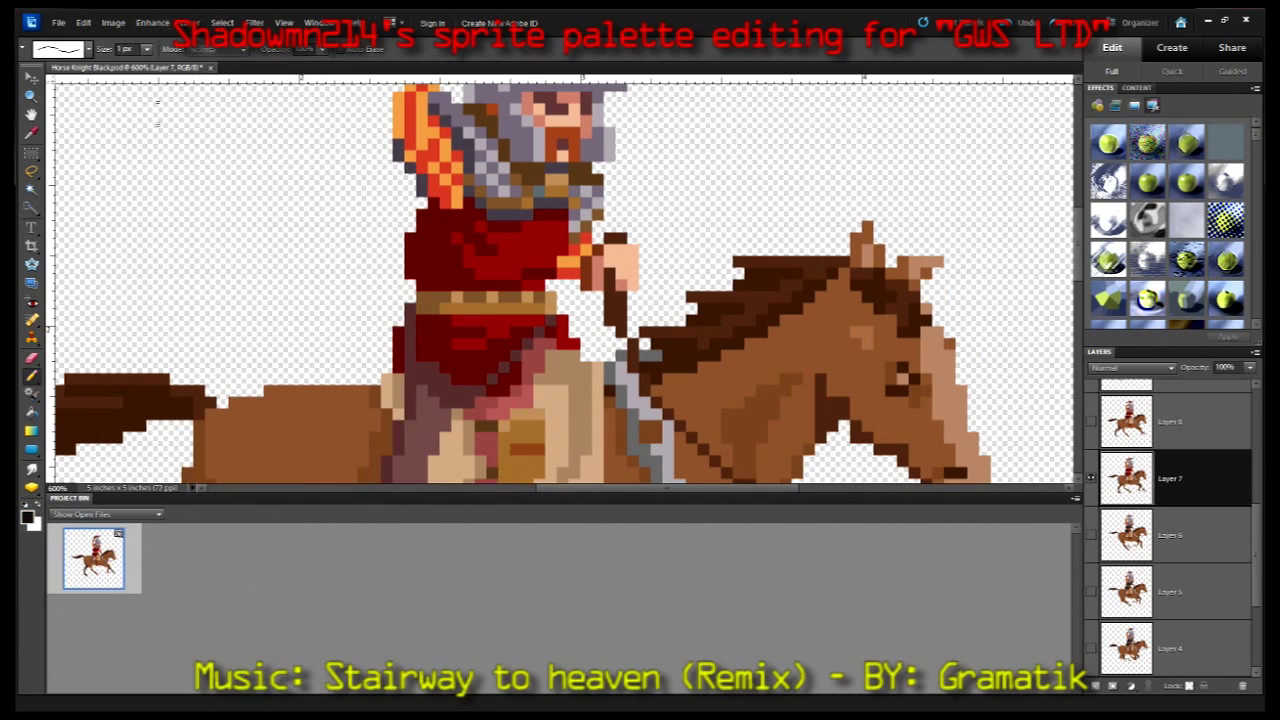
{"action": "left_click", "coordinate": [153, 22]}
{"action": "left_click", "coordinate": [357, 183]}
{"action": "left_click", "coordinate": [275, 184]}
{"action": "left_click", "coordinate": [153, 22]}
{"action": "left_click", "coordinate": [357, 183]}
{"action": "type", "text": "-100"}
{"action": "key", "text": "Tab"}
{"action": "key", "text": "Return"}
- Sample the tunic's dark red on Layer 8 in Replace Color
{"action": "left_click", "coordinate": [1170, 421]}
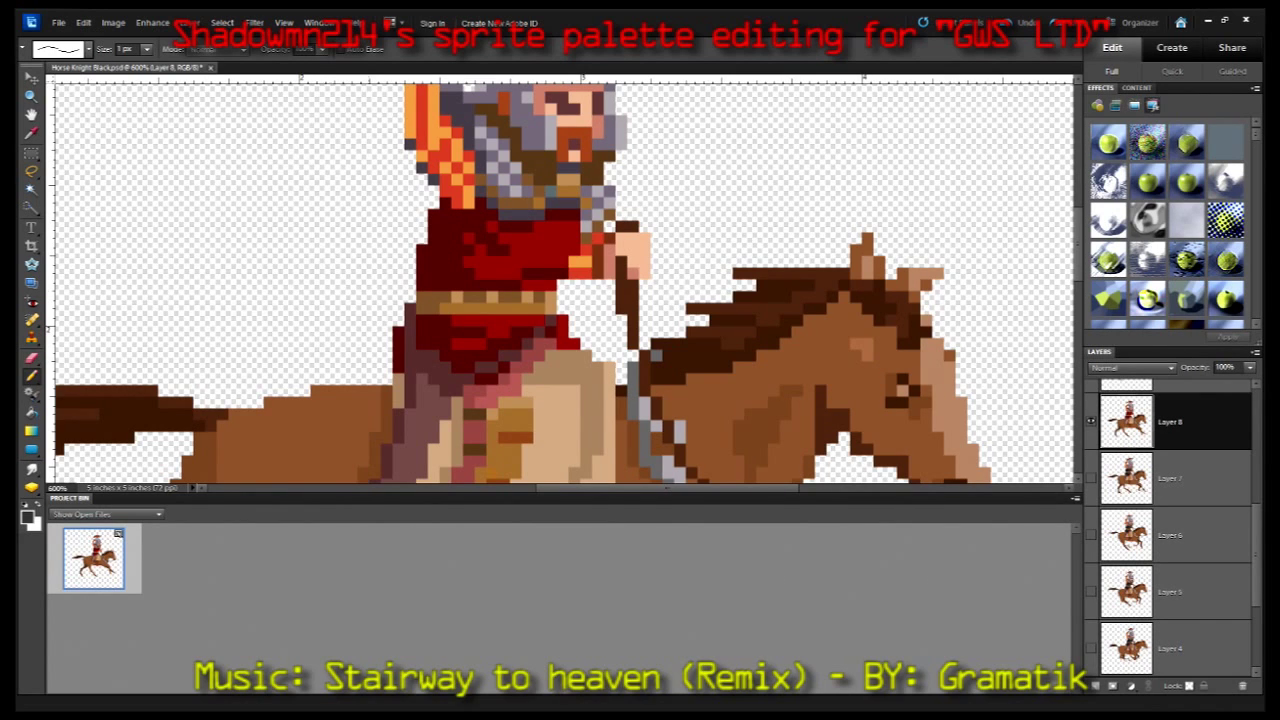
{"action": "left_click", "coordinate": [153, 22]}
{"action": "left_click", "coordinate": [357, 183]}
{"action": "left_click", "coordinate": [450, 260]}
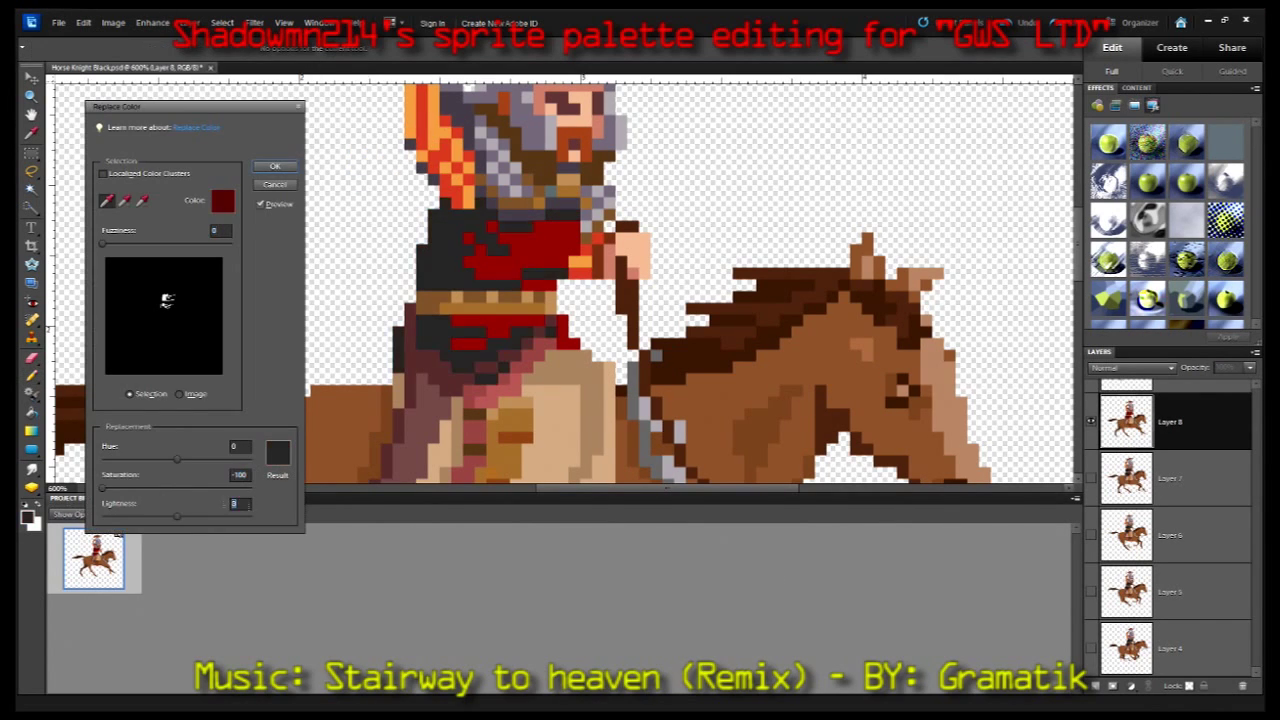
- Finish blackening Layer 8's tunic with Saturation -100
{"action": "left_click", "coordinate": [285, 167]}
{"action": "left_click", "coordinate": [153, 22]}
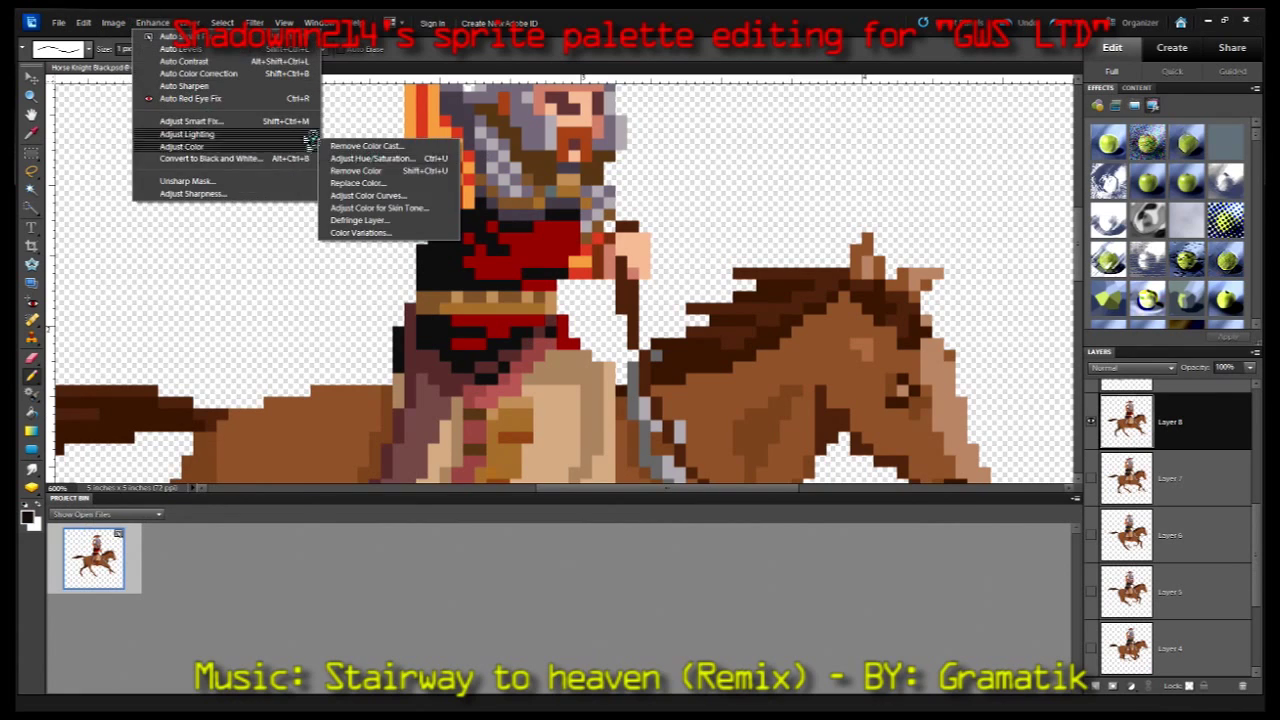
{"action": "left_click", "coordinate": [357, 183]}
{"action": "type", "text": "-100"}
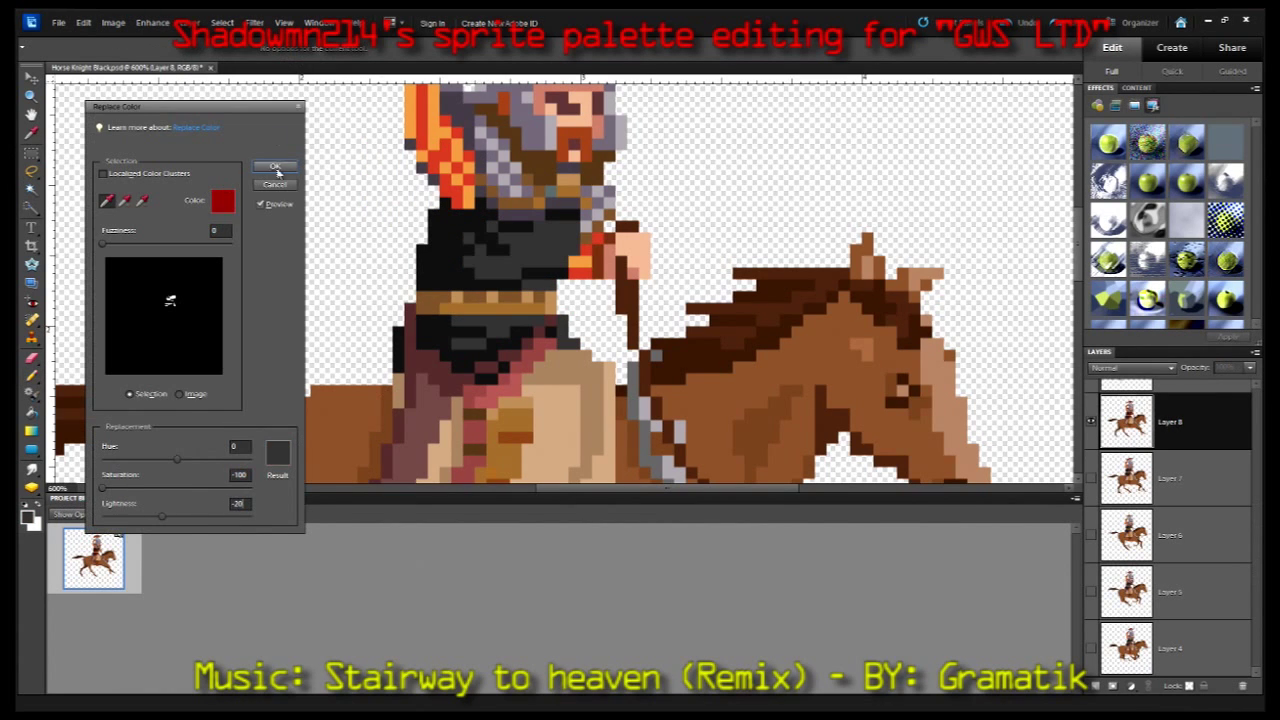
{"action": "key", "text": "Return"}
{"action": "scroll", "coordinate": [1183, 545], "scroll_direction": "up", "scroll_amount": 3}
- Recolour Layer 9's tunic black with Saturation -100, covering the remaining red
{"action": "left_click", "coordinate": [1170, 535]}
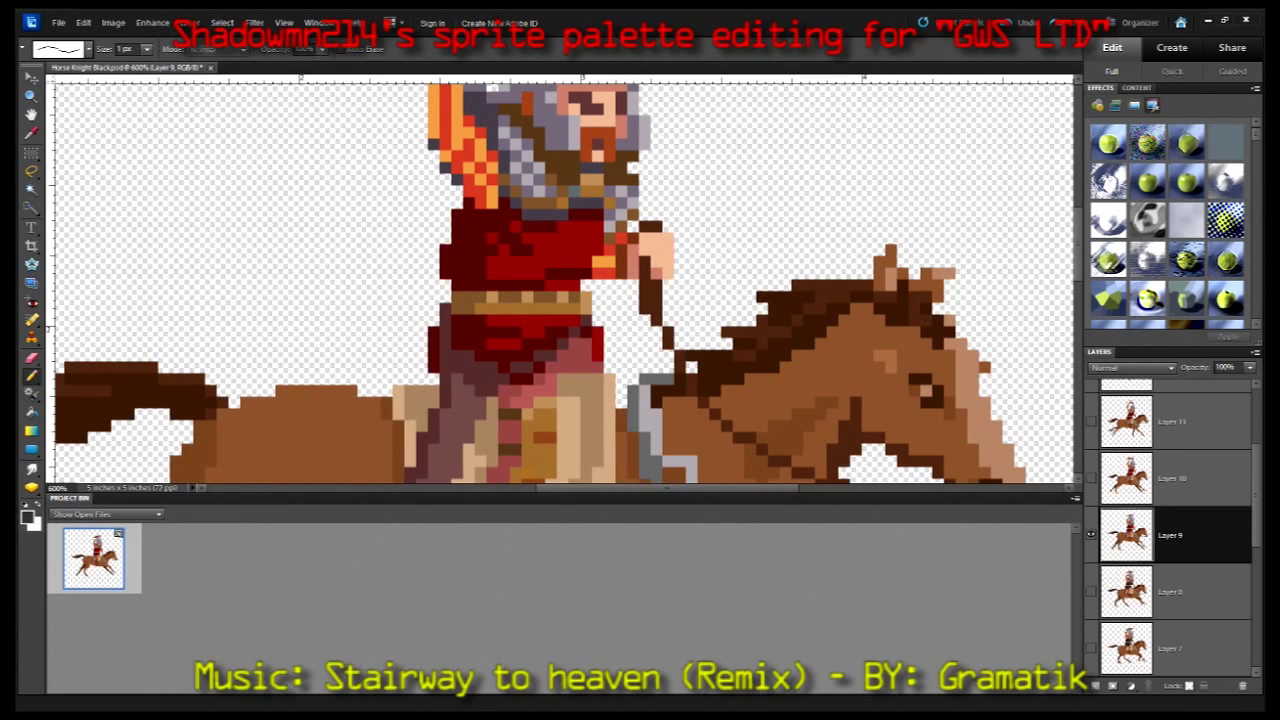
{"action": "left_click", "coordinate": [153, 22]}
{"action": "left_click", "coordinate": [357, 183]}
{"action": "type", "text": "-100"}
{"action": "key", "text": "Return"}
{"action": "left_click", "coordinate": [153, 22]}
{"action": "left_click", "coordinate": [357, 183]}
{"action": "key", "text": "Return"}
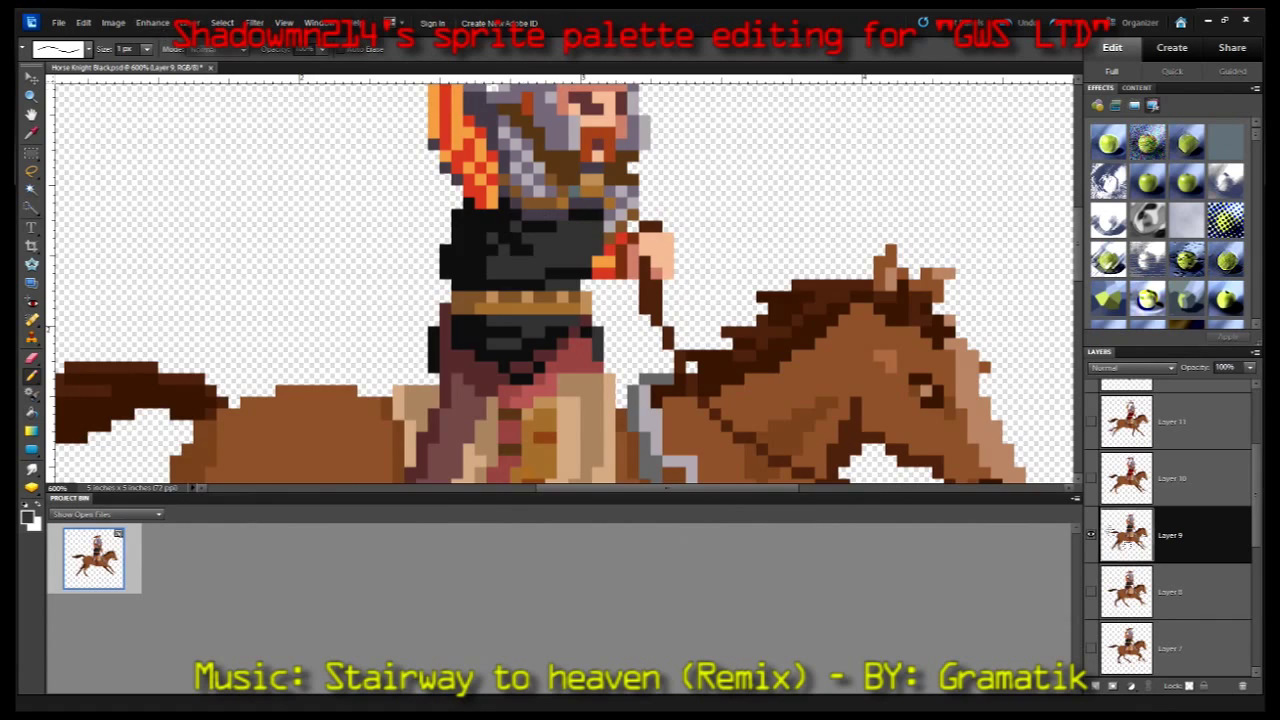
- Replace the tunic's red with black on Layer 10
{"action": "key", "text": "alt+bracketright"}
{"action": "left_click", "coordinate": [153, 22]}
{"action": "left_click", "coordinate": [357, 183]}
{"action": "key", "text": "Return"}
{"action": "left_click", "coordinate": [150, 22]}
{"action": "left_click", "coordinate": [357, 183]}
{"action": "key", "text": "Return"}
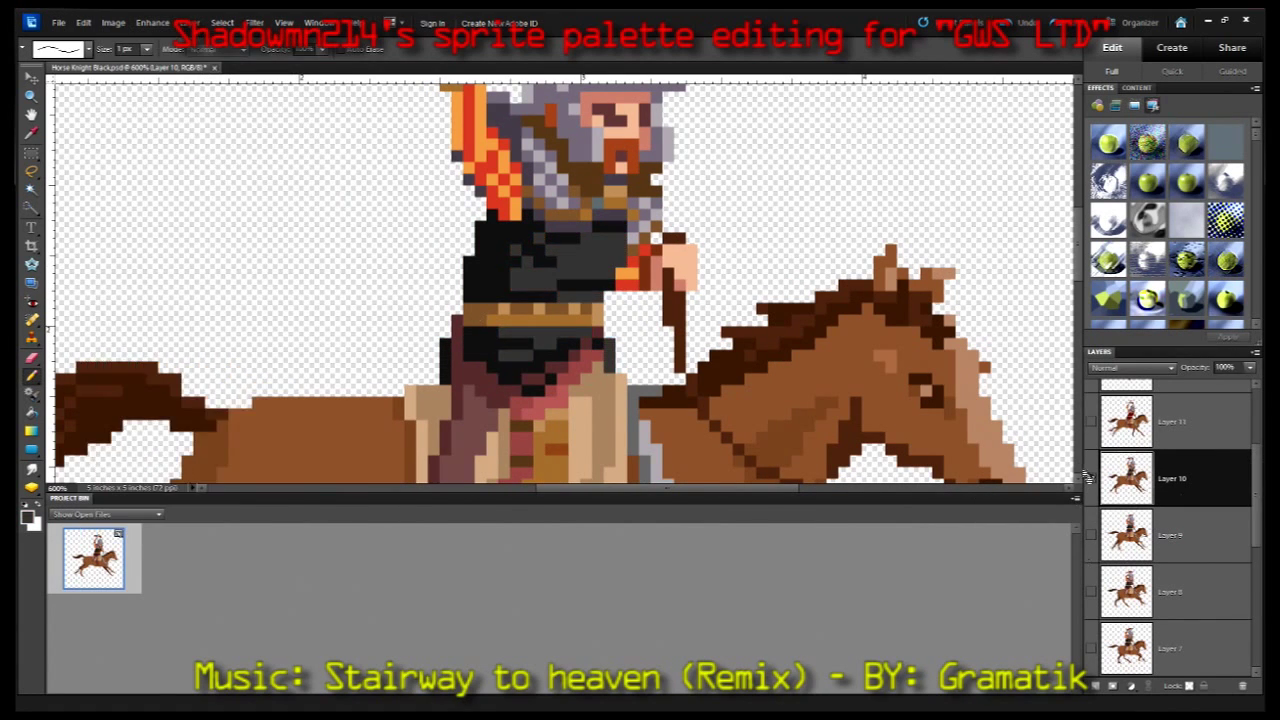
{"action": "key", "text": "alt+bracketright"}
- Sample the tunic's dark red on Layer 11 and recolour it black
{"action": "left_click", "coordinate": [150, 22]}
{"action": "left_click", "coordinate": [357, 183]}
{"action": "left_click", "coordinate": [573, 263]}
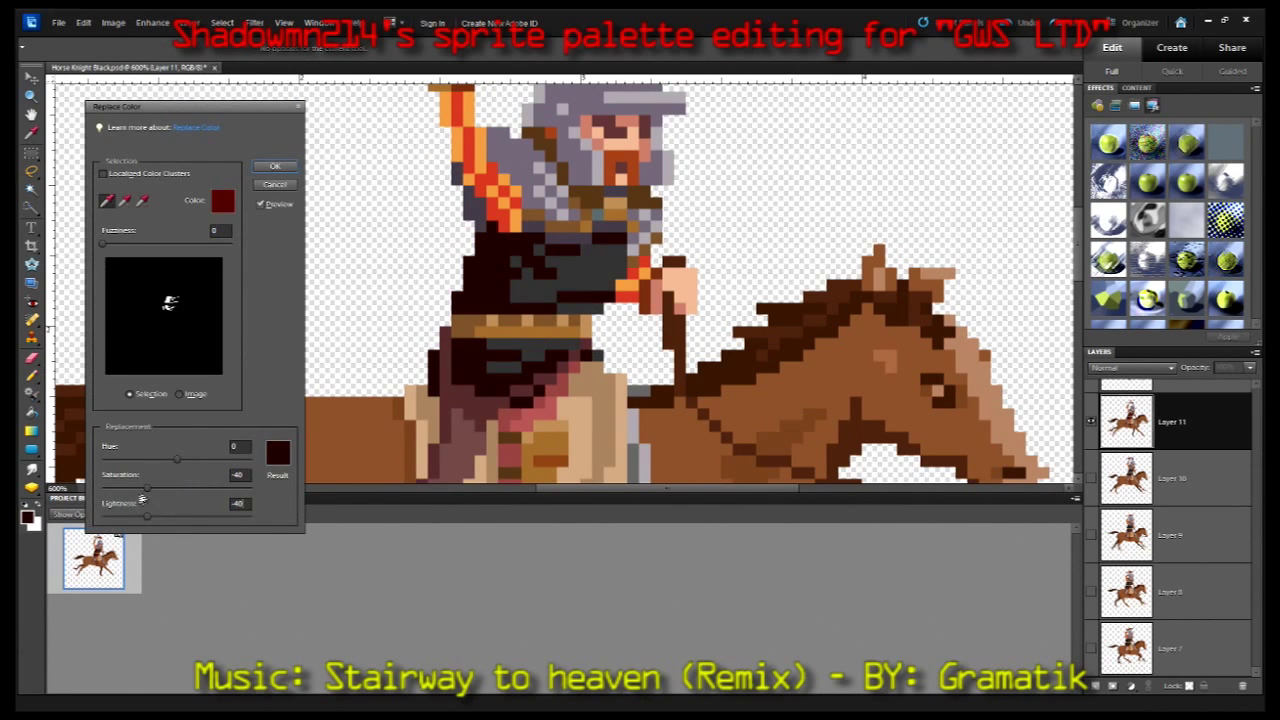
{"action": "key", "text": "Return"}
{"action": "key", "text": "alt+bracketright"}
- Recolour Layer 12's tunic grey with lowered lightness and Saturation -100
{"action": "left_click", "coordinate": [150, 22]}
{"action": "left_click", "coordinate": [357, 183]}
{"action": "type", "text": "100"}
{"action": "key", "text": "Return"}
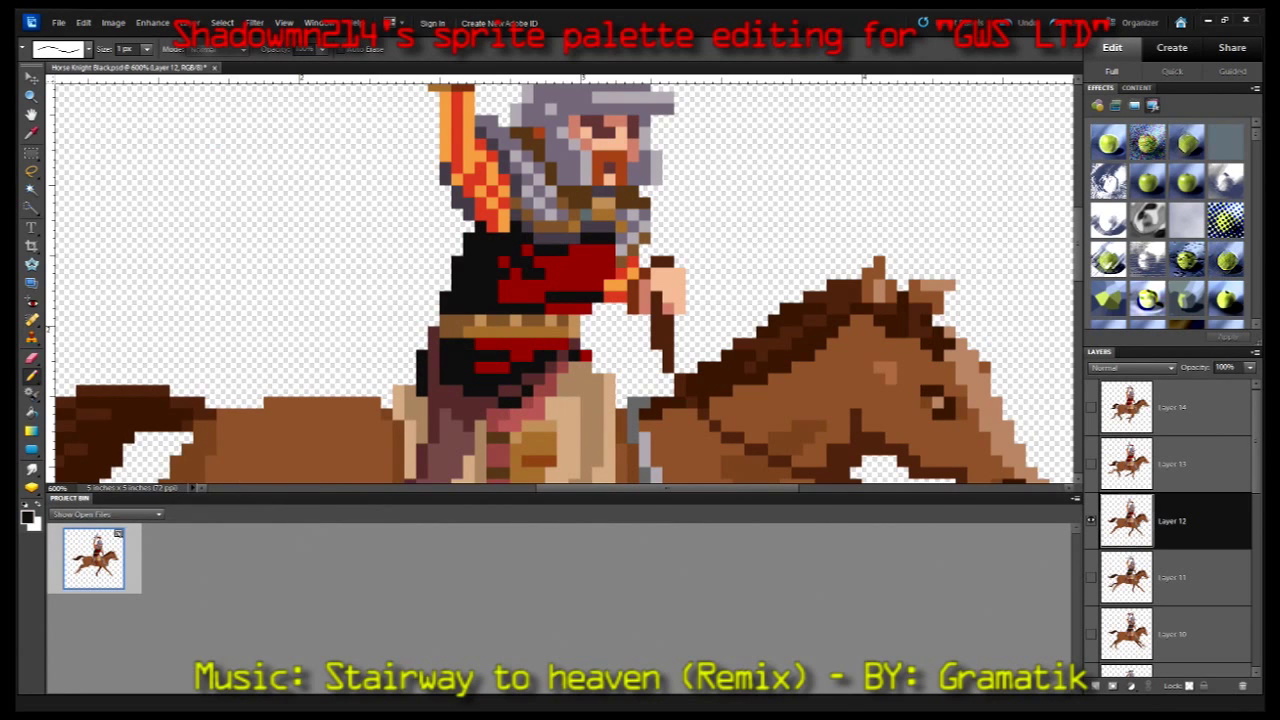
{"action": "left_click", "coordinate": [150, 22]}
{"action": "left_click", "coordinate": [357, 183]}
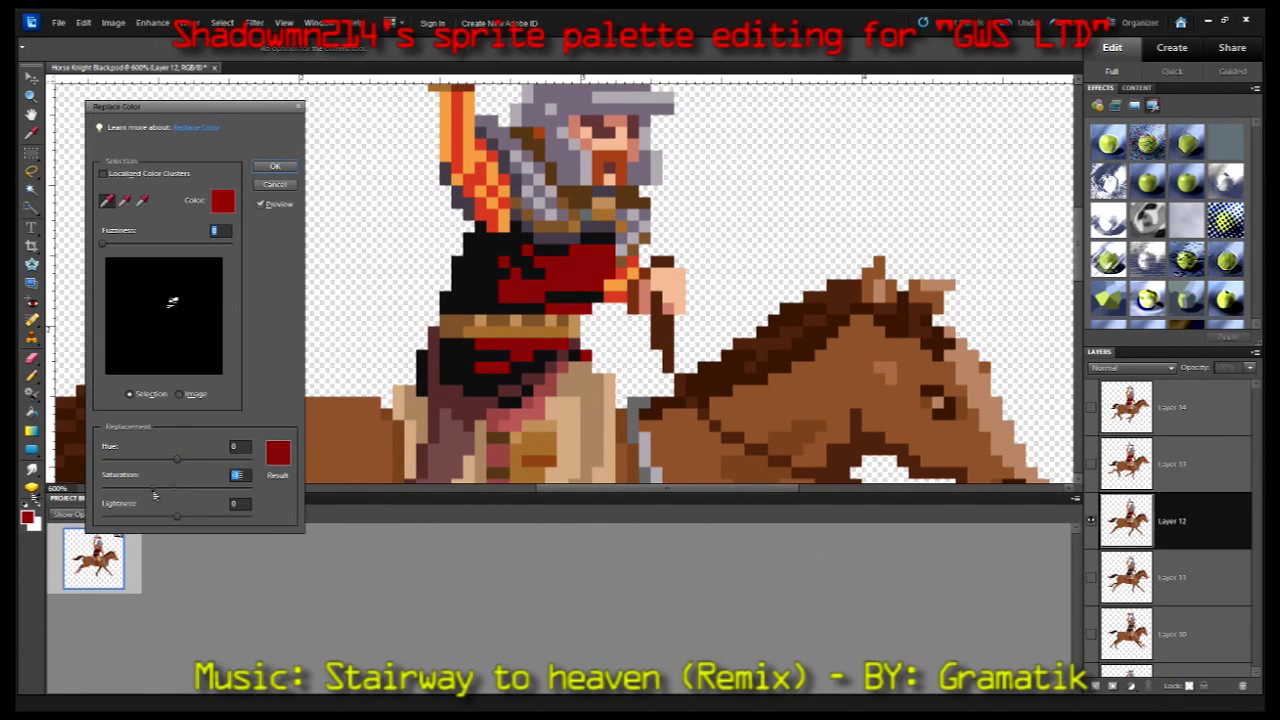
{"action": "type", "text": "-100"}
{"action": "key", "text": "Return"}
{"action": "key", "text": "alt+bracketright"}
- Blacken Layer 13's dark and bright tunic reds with Saturation -100
{"action": "left_click", "coordinate": [150, 22]}
{"action": "left_click", "coordinate": [357, 185]}
{"action": "left_click", "coordinate": [238, 503]}
{"action": "type", "text": "-100"}
{"action": "key", "text": "Return"}
{"action": "left_click", "coordinate": [150, 22]}
{"action": "left_click", "coordinate": [357, 185]}
{"action": "left_click", "coordinate": [239, 474]}
{"action": "type", "text": "-100"}
{"action": "left_click", "coordinate": [276, 170]}
- Recolour Layer 14's bright and dark tunic reds to black
{"action": "left_click", "coordinate": [1170, 407]}
{"action": "left_click", "coordinate": [150, 22]}
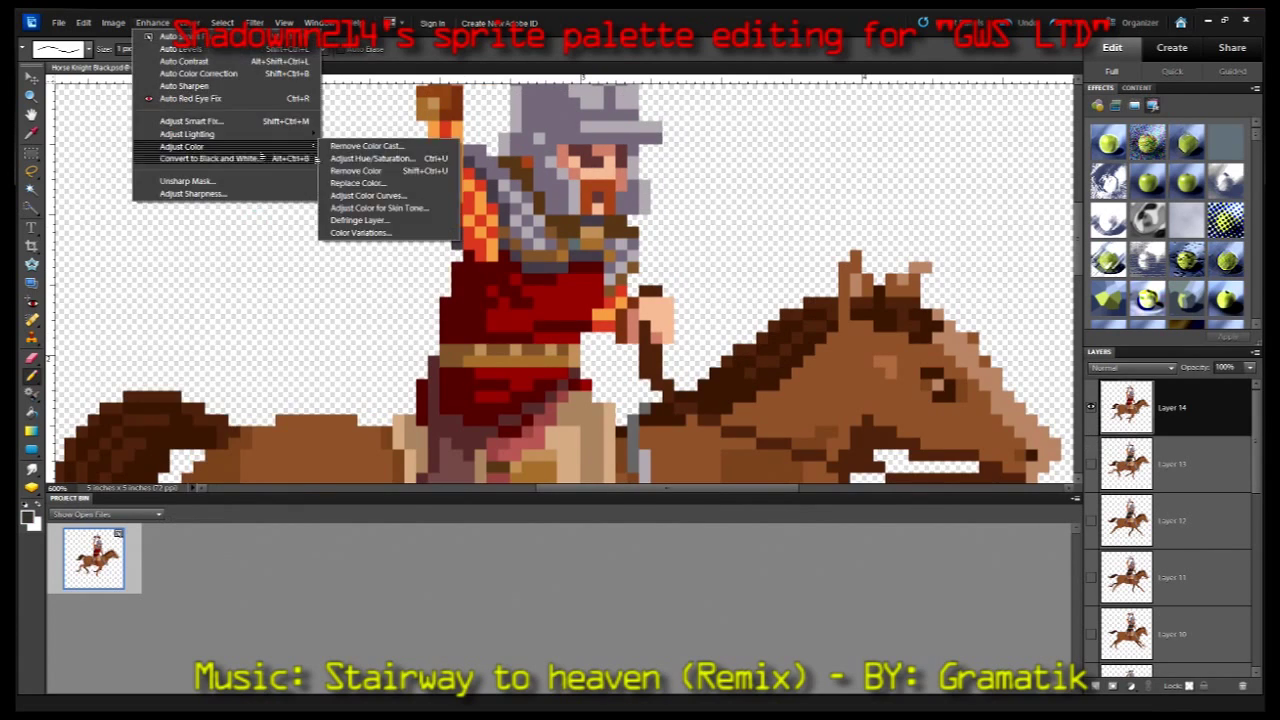
{"action": "left_click", "coordinate": [357, 185]}
{"action": "type", "text": "20"}
{"action": "left_click", "coordinate": [169, 302]}
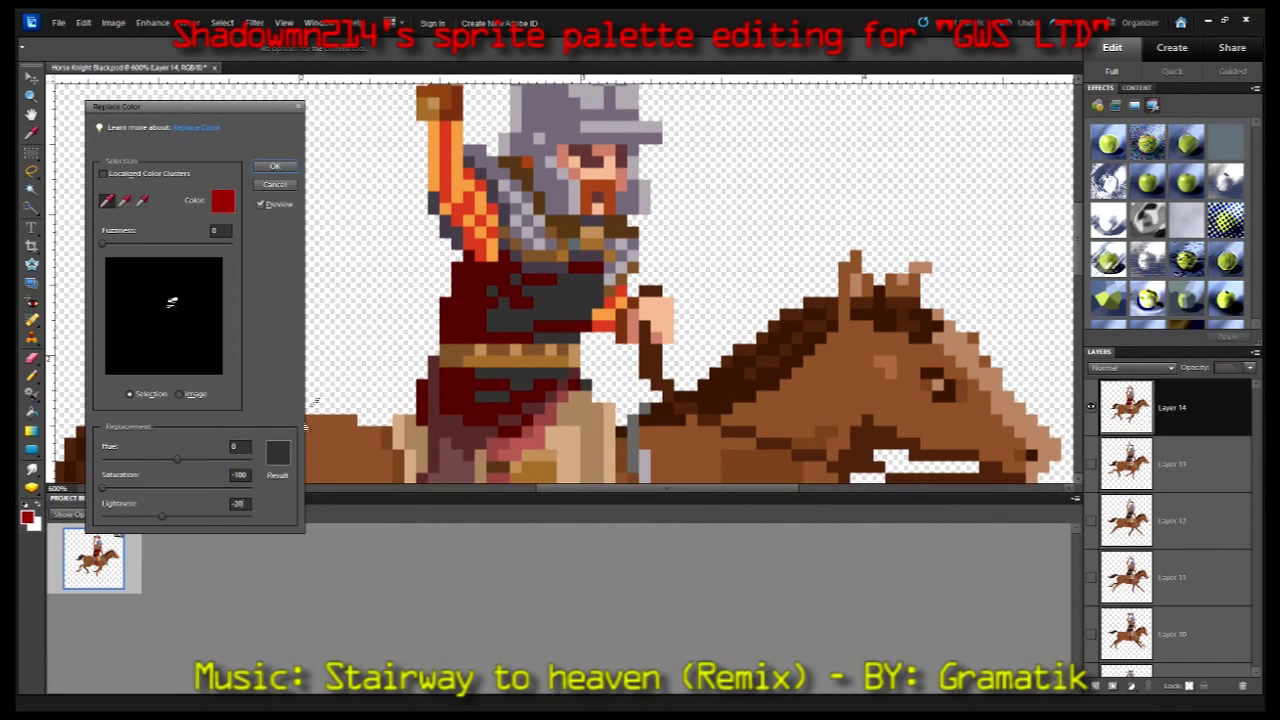
{"action": "left_click", "coordinate": [268, 172]}
{"action": "left_click", "coordinate": [150, 22]}
{"action": "left_click", "coordinate": [357, 185]}
{"action": "left_click", "coordinate": [500, 300]}
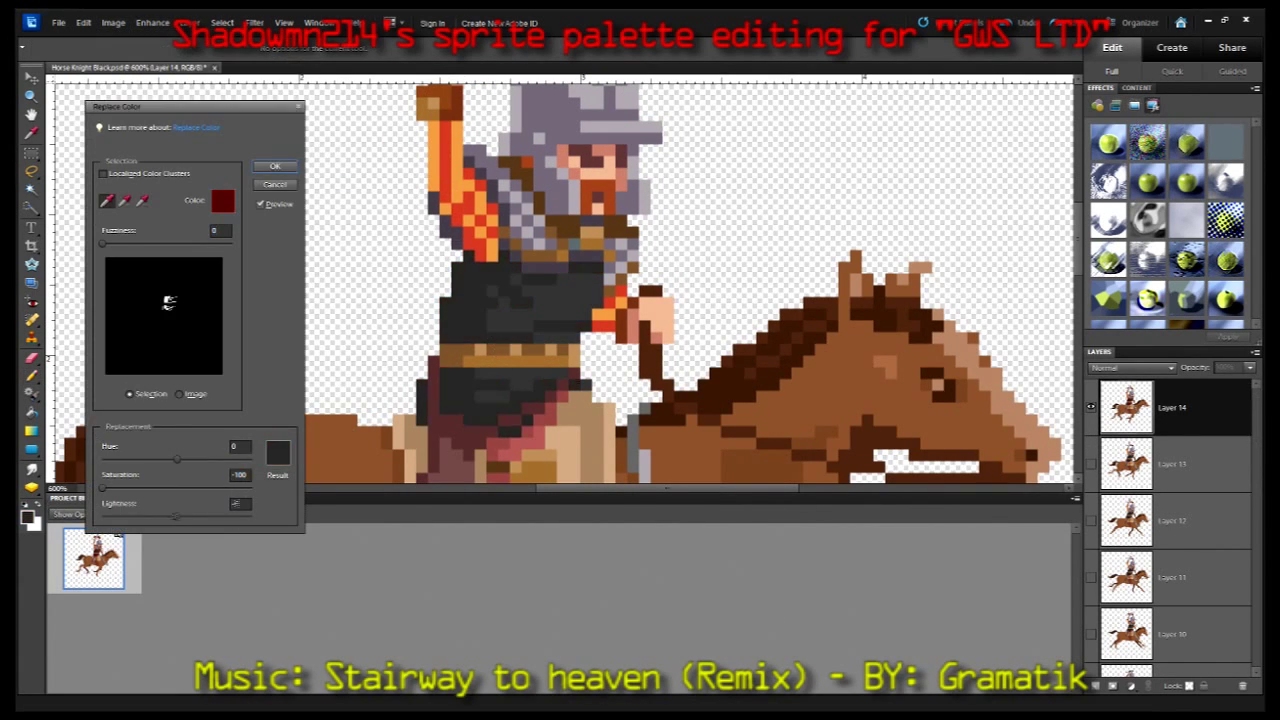
{"action": "left_click", "coordinate": [276, 170]}
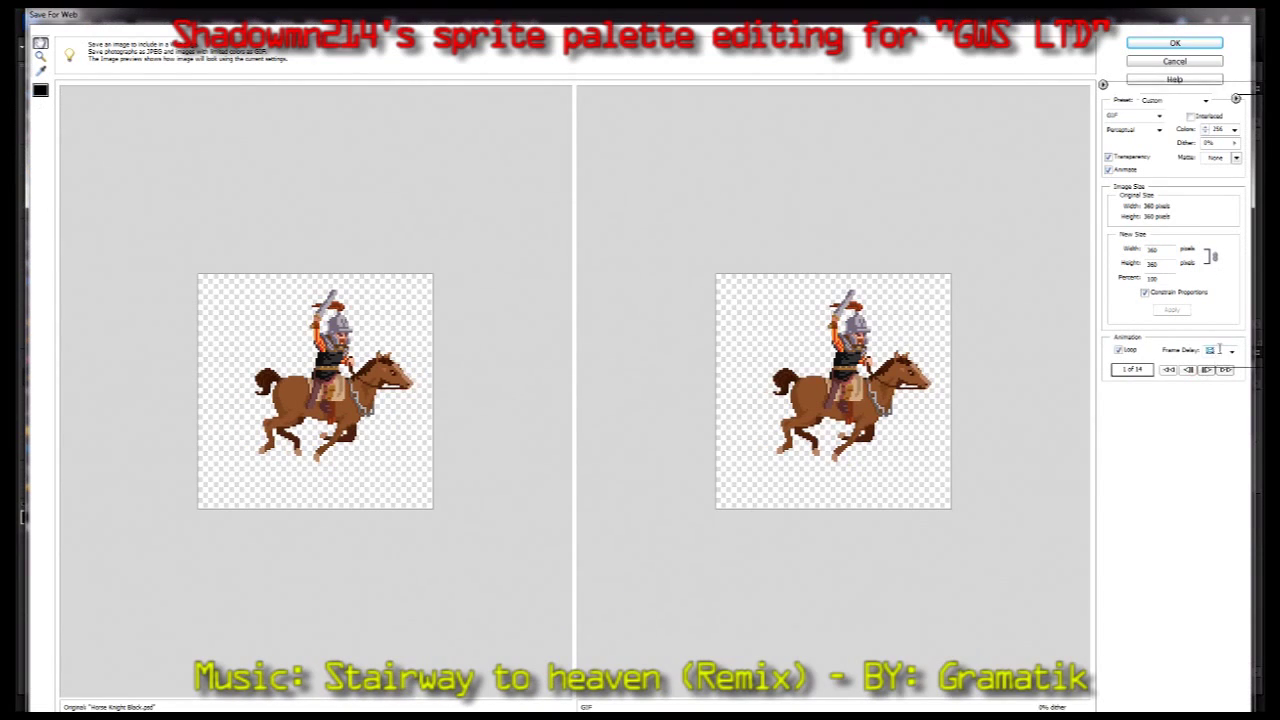
- Confirm the looping animated GIF settings with 0.01 s frame delay in Save For Web
{"action": "left_click", "coordinate": [1157, 46]}
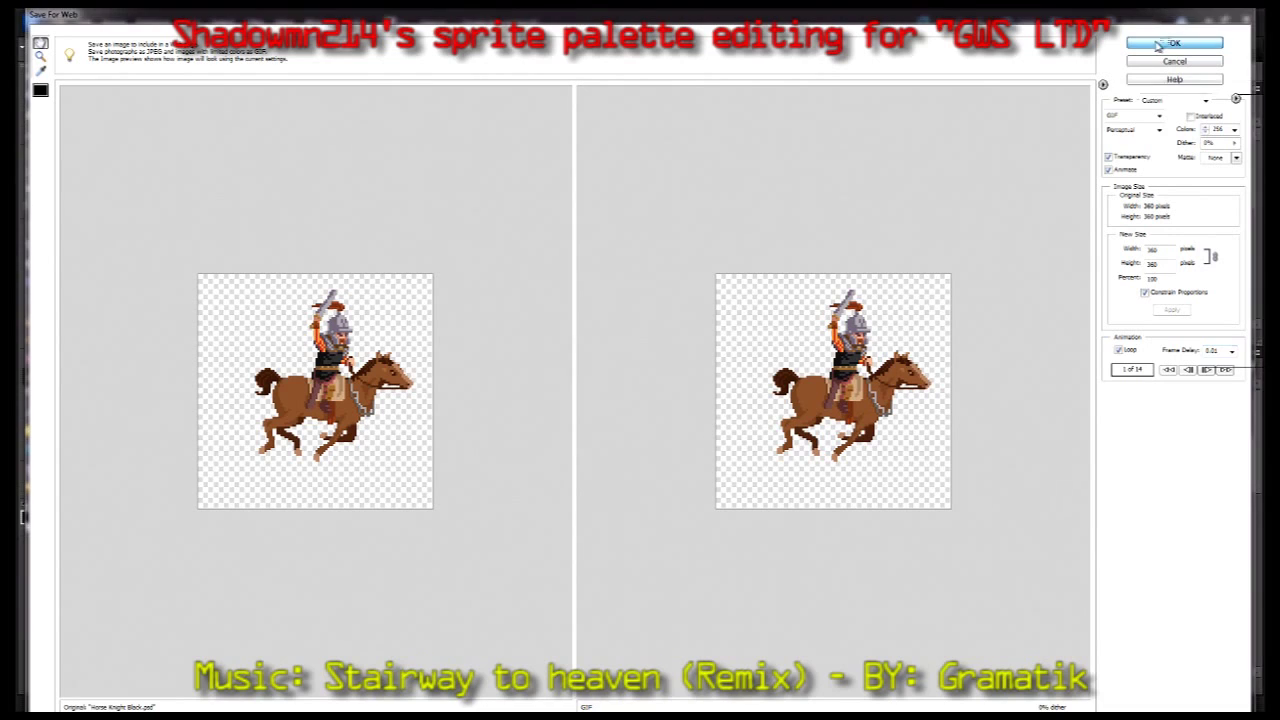